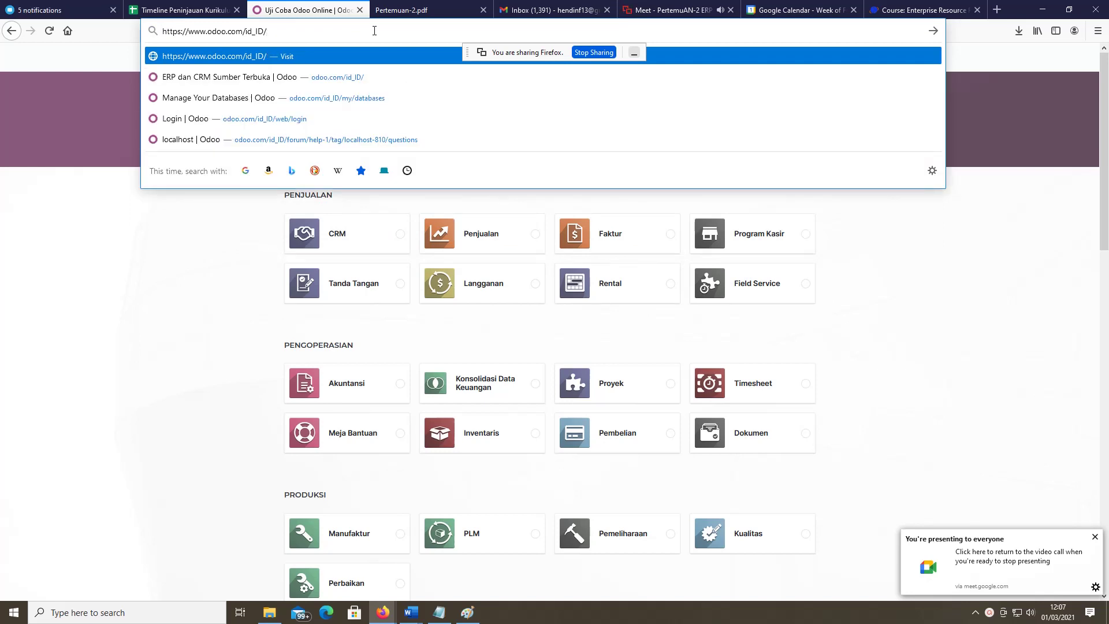
# Open the Odoo website at odoo.com/id_ID/, start a free trial with only the Akuntansi app, and continue to the registration form.
pyautogui.press('Return')
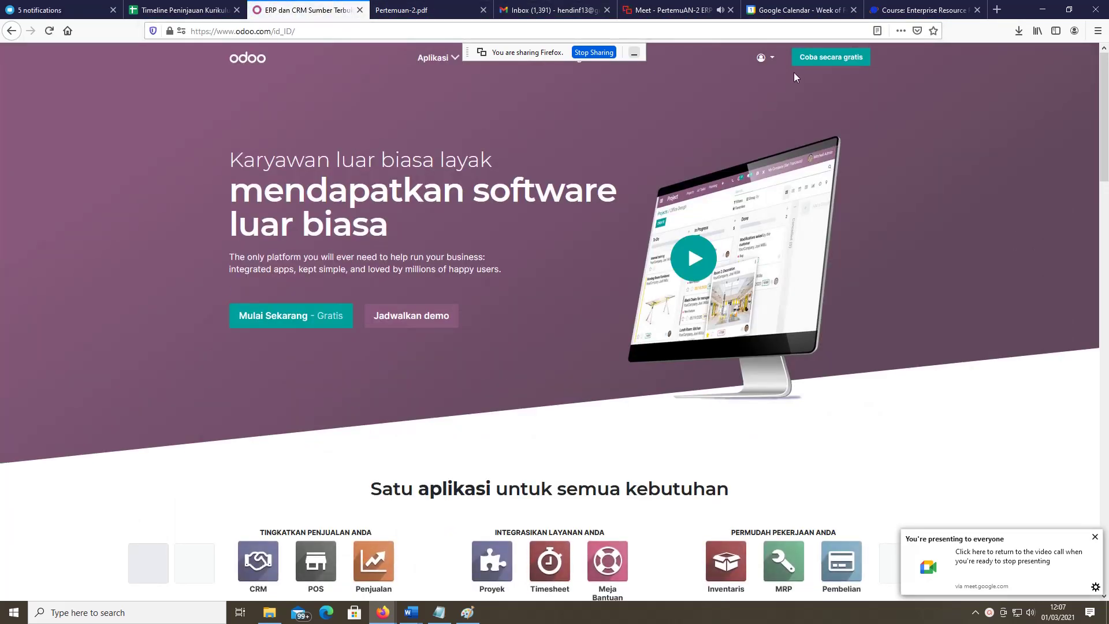
pyautogui.click(827, 61)
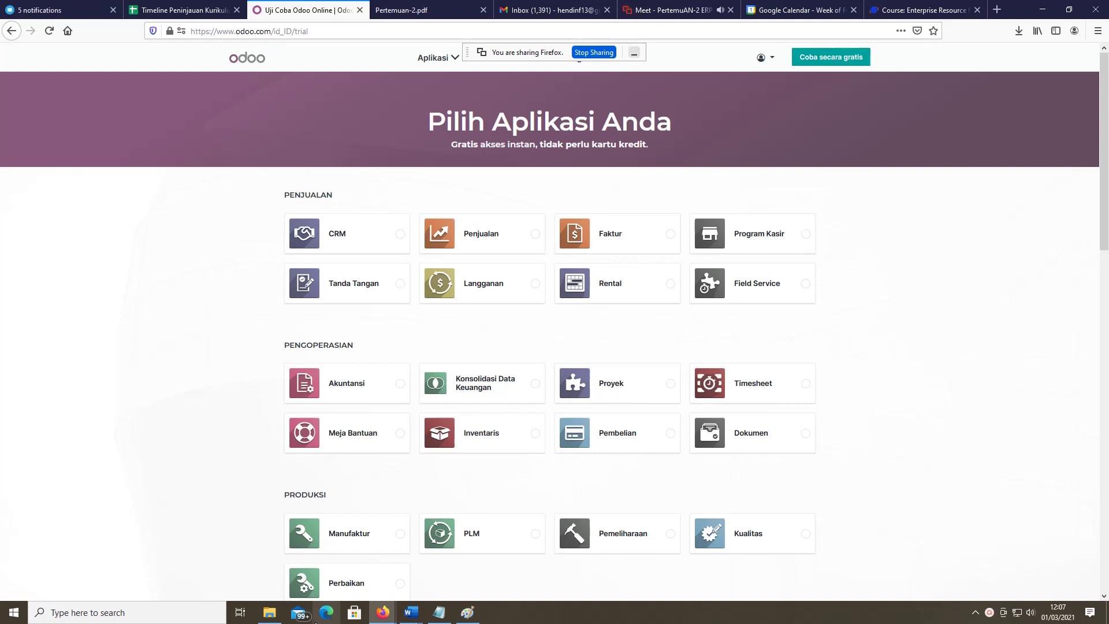
pyautogui.moveTo(450, 620)
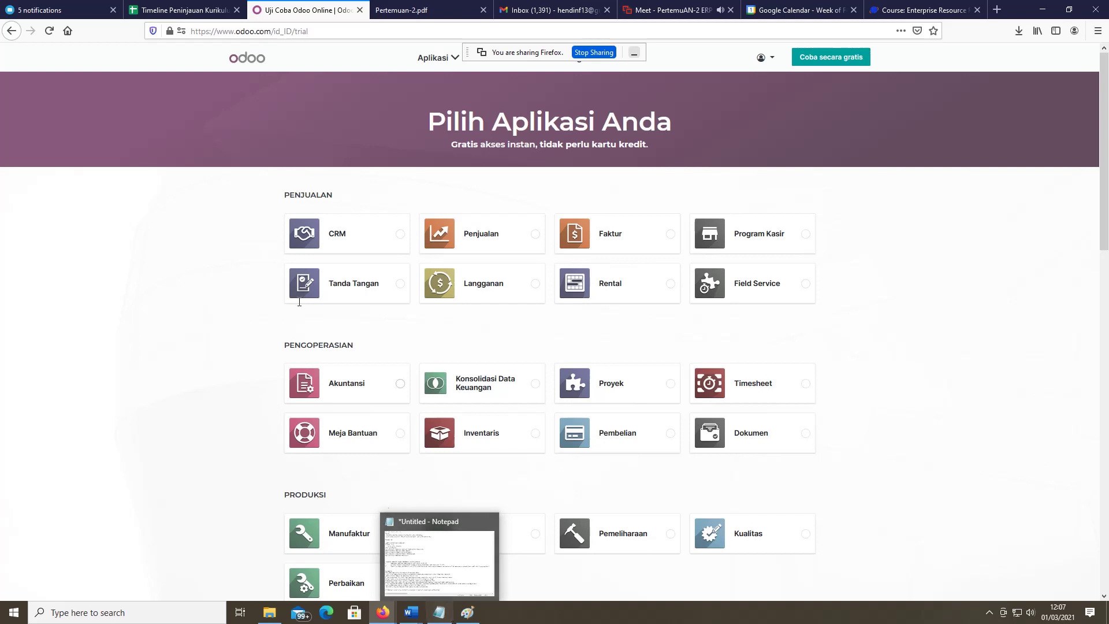
pyautogui.click(349, 386)
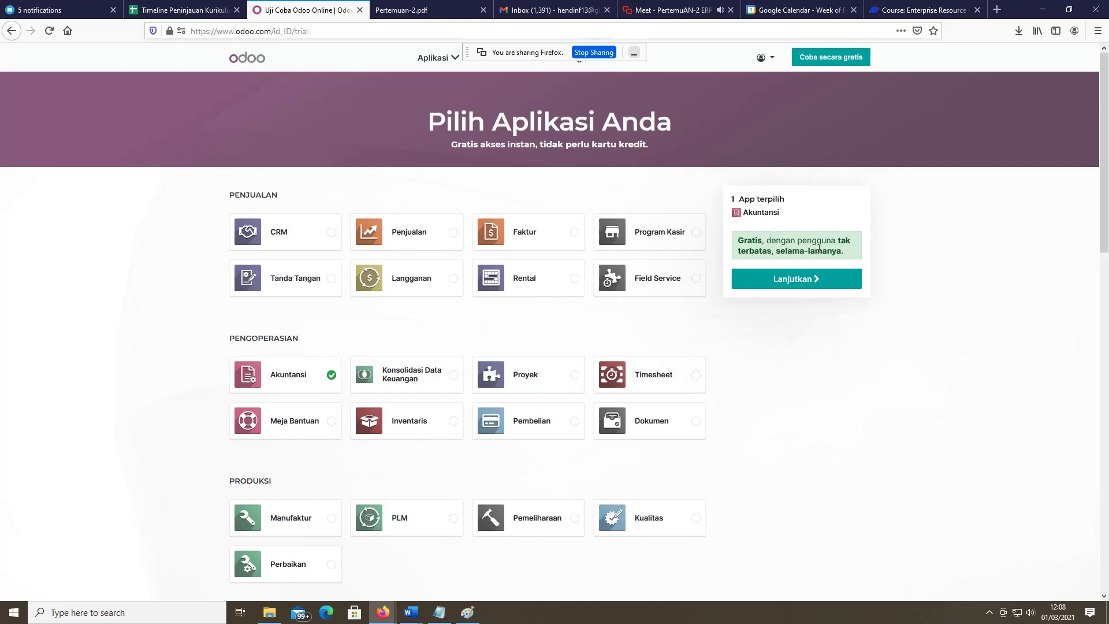
pyautogui.click(789, 280)
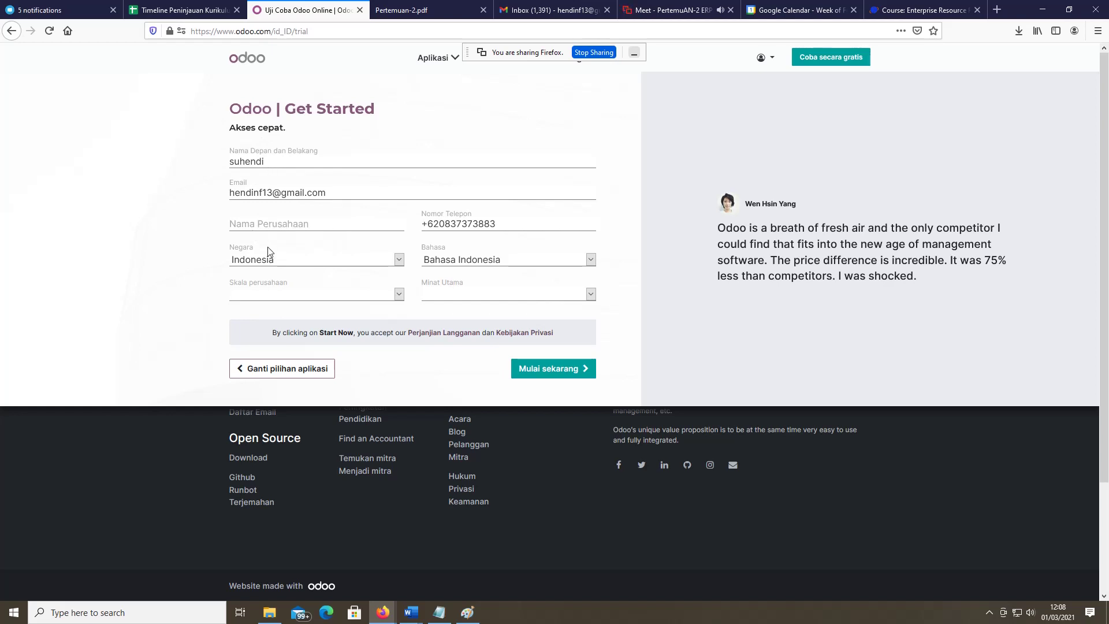
# Complete the registration with company PT.ABCX, size "< 5 karyawan" and main interest "Saya adalah mahasiswa", and submit it to create the database.
pyautogui.click(557, 374)
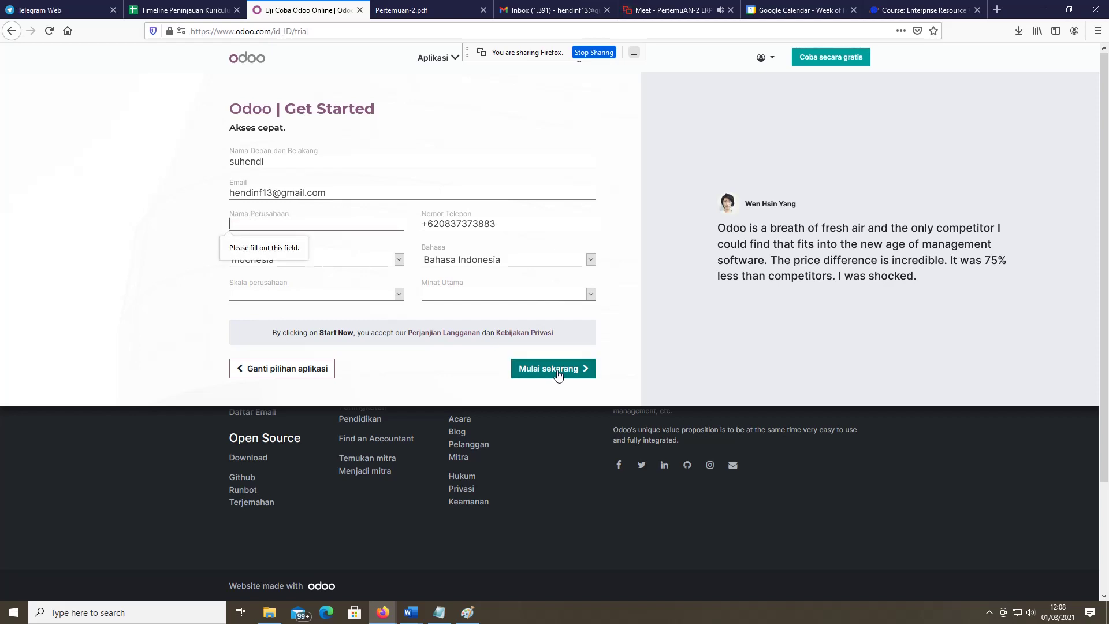
pyautogui.write('PT')
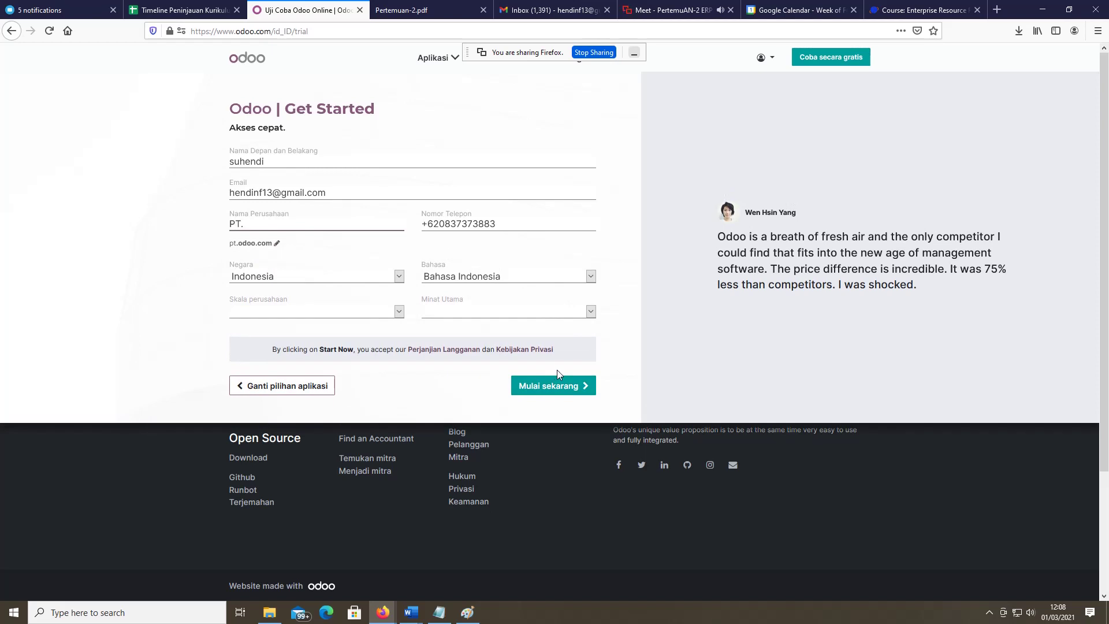
pyautogui.write('.ABCX')
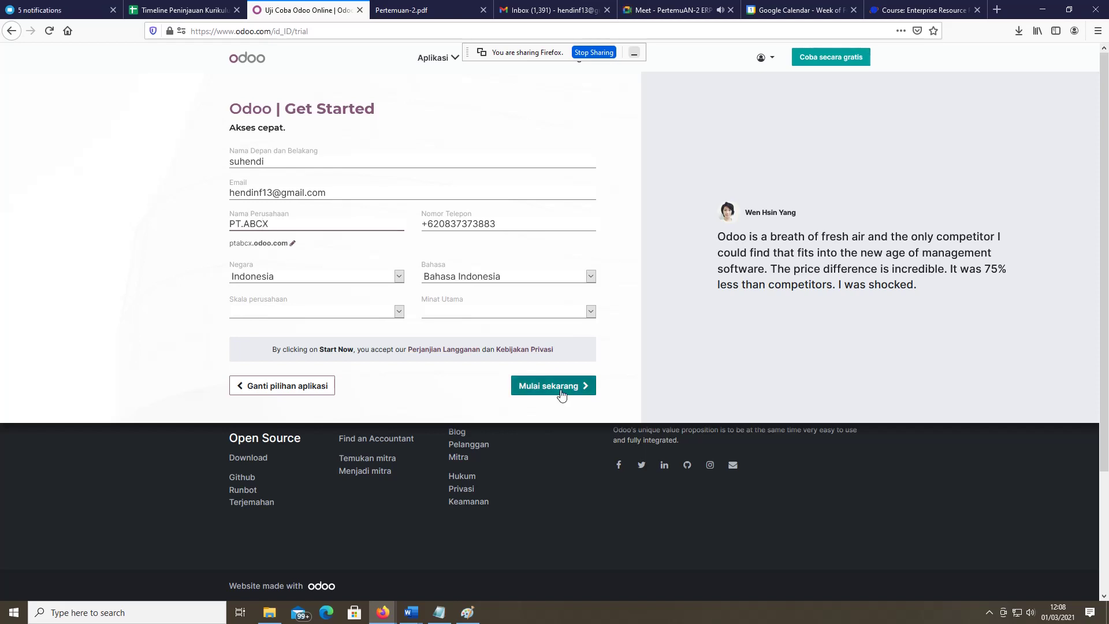
pyautogui.click(561, 395)
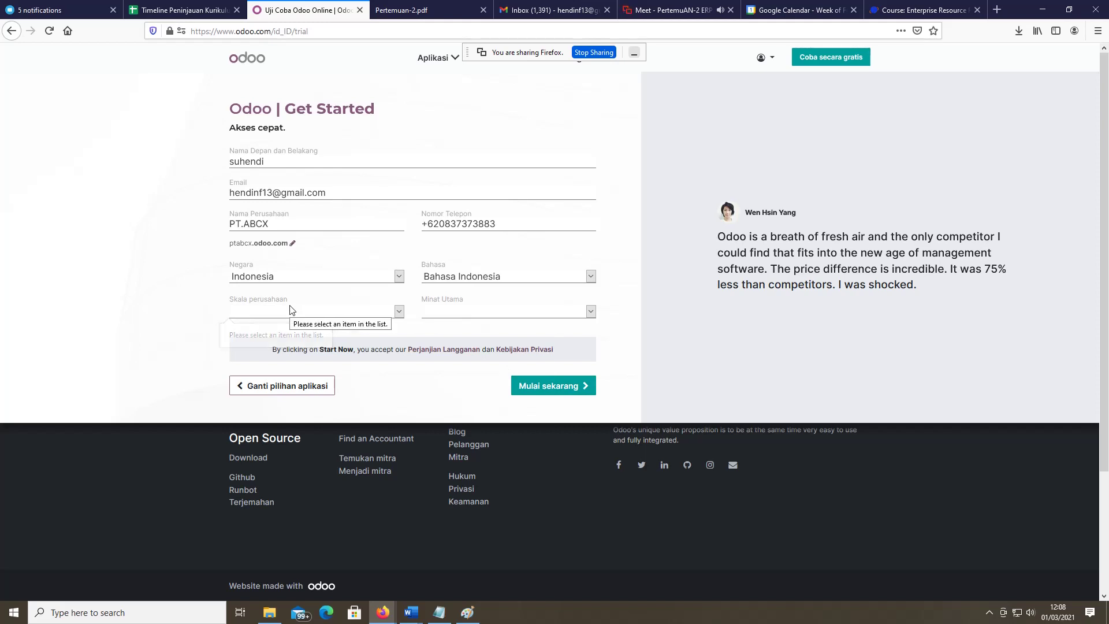
pyautogui.click(399, 312)
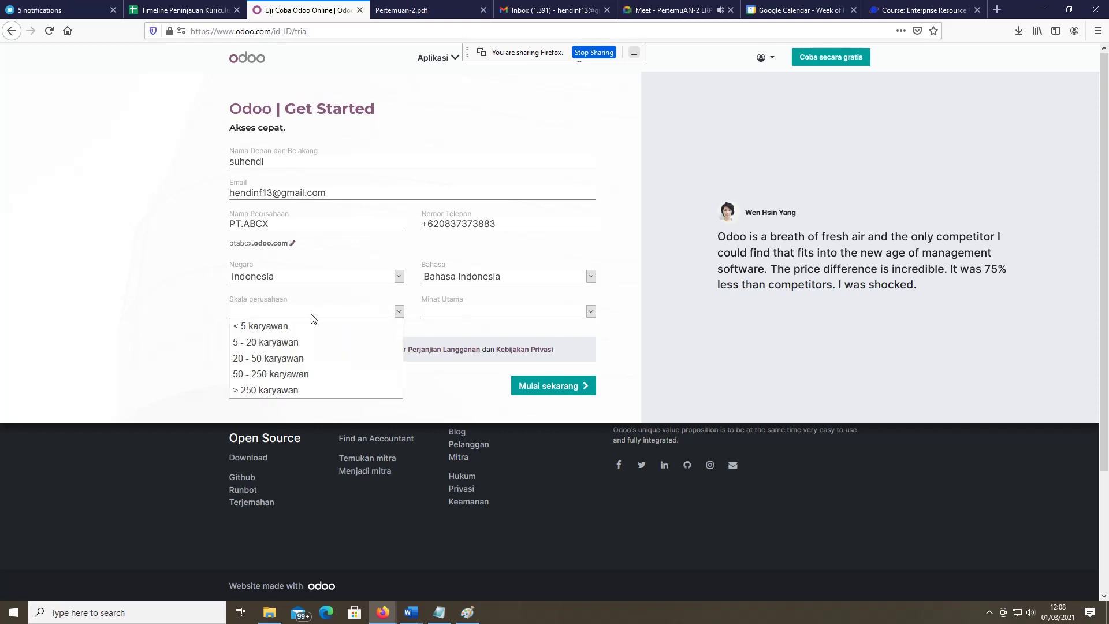
pyautogui.click(278, 324)
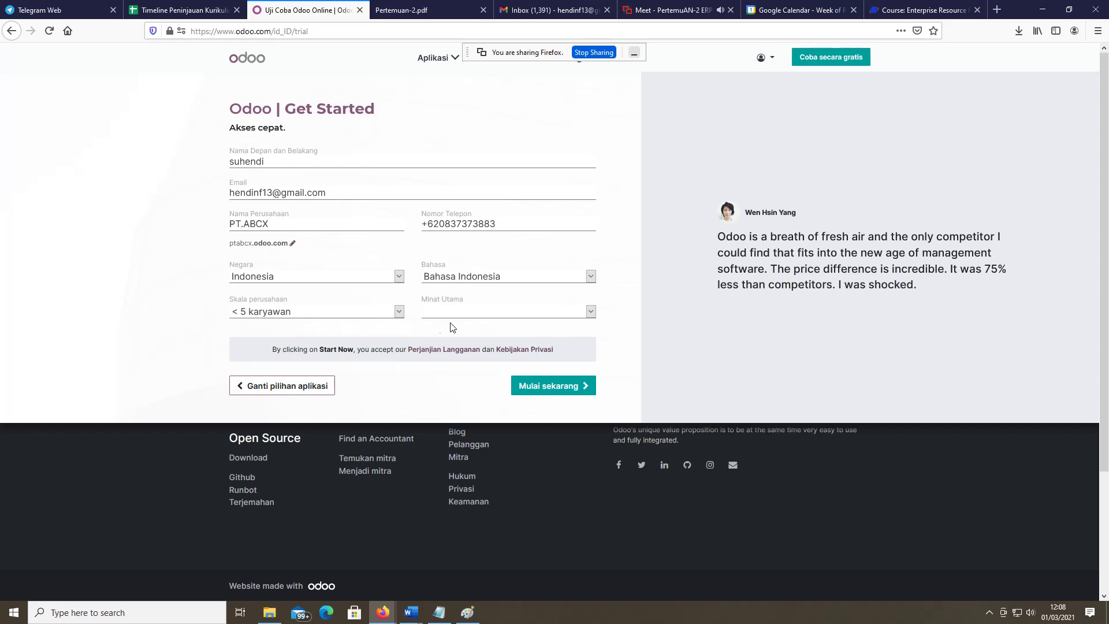
pyautogui.click(482, 311)
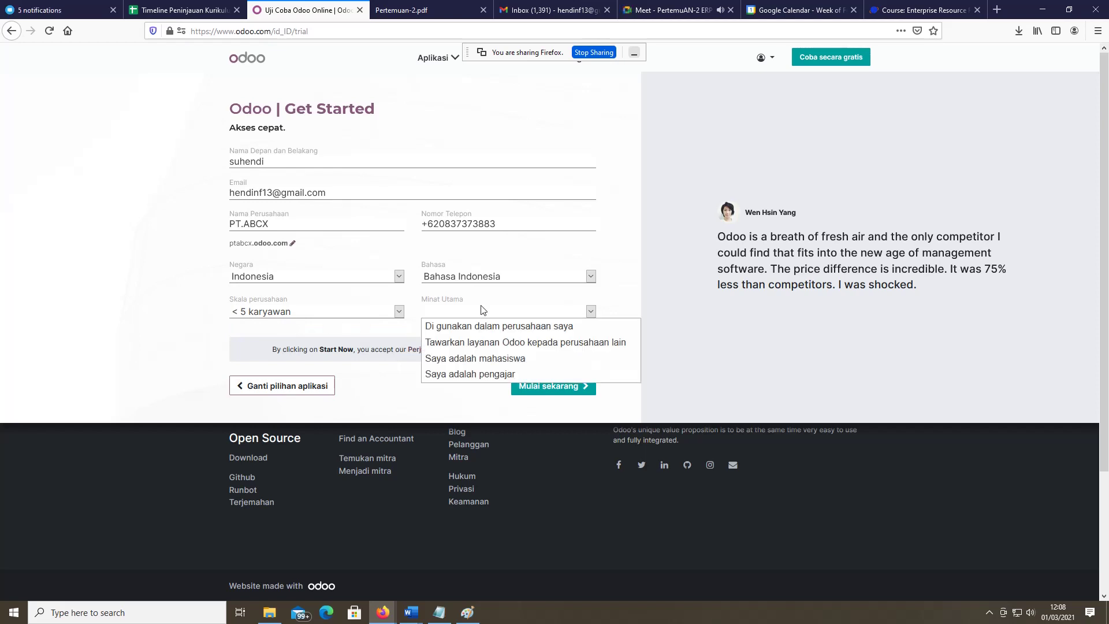
pyautogui.click(478, 359)
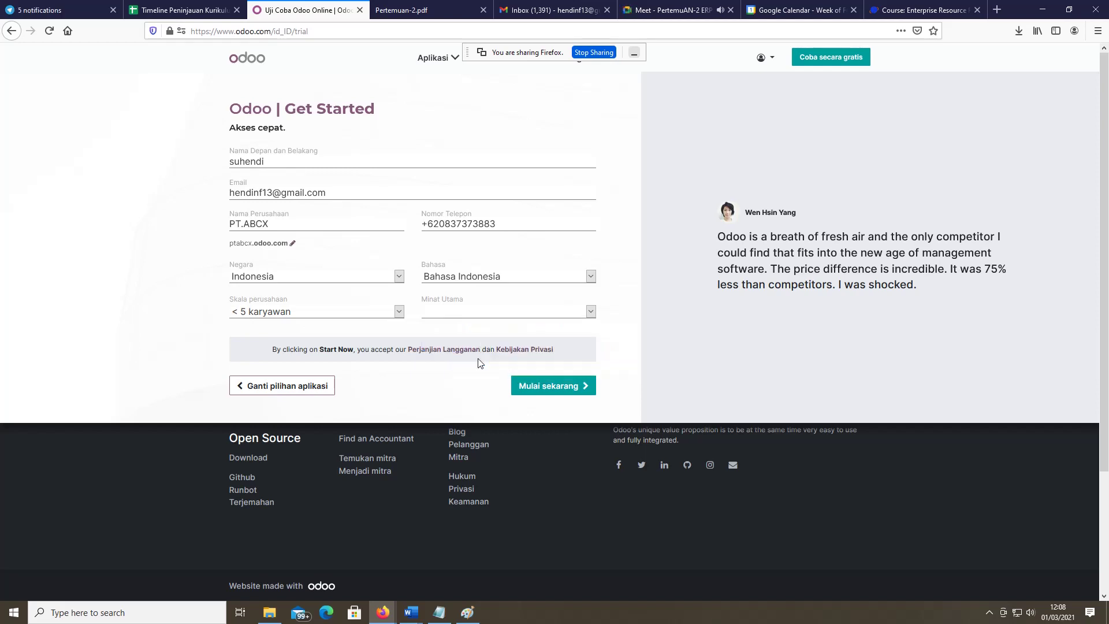
pyautogui.click(561, 392)
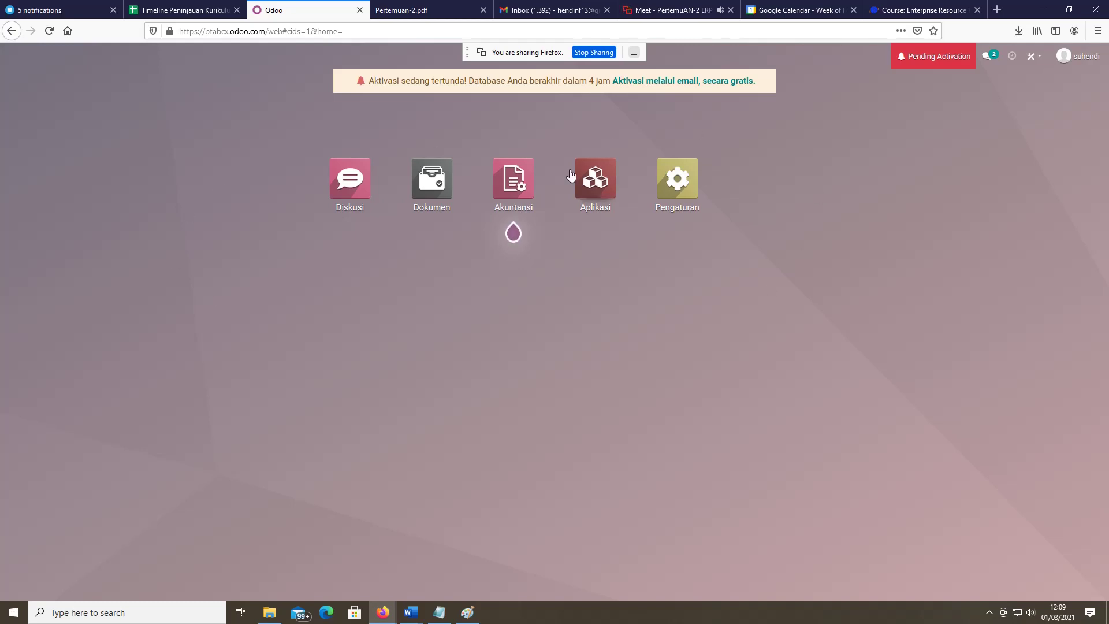
# Examine the list of conversations on the home screen and close it.
pyautogui.moveTo(526, 181)
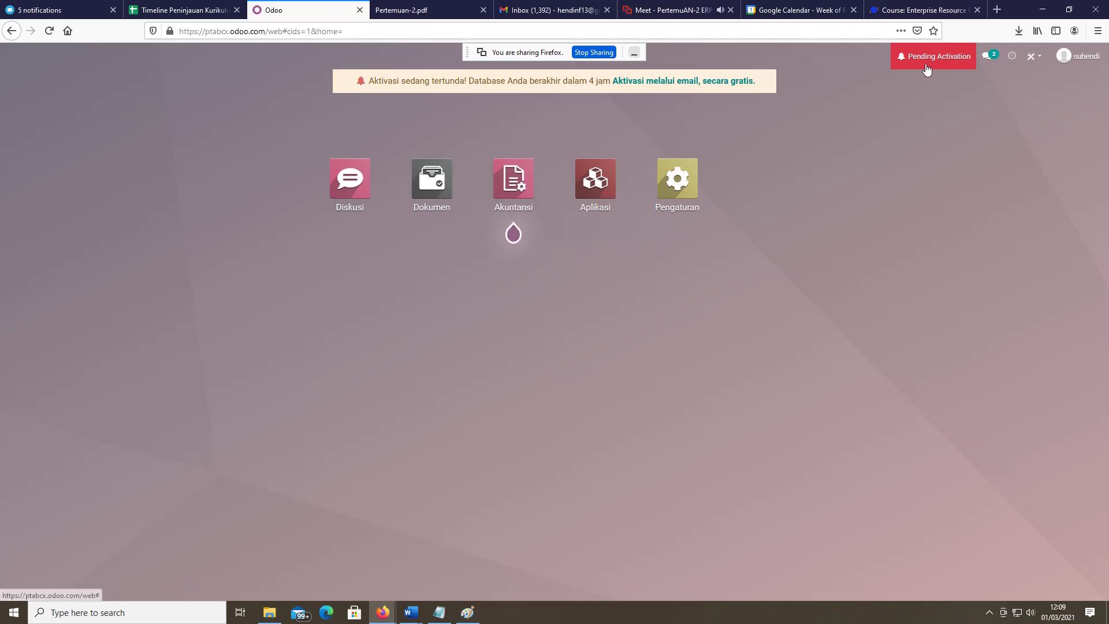
pyautogui.click(986, 59)
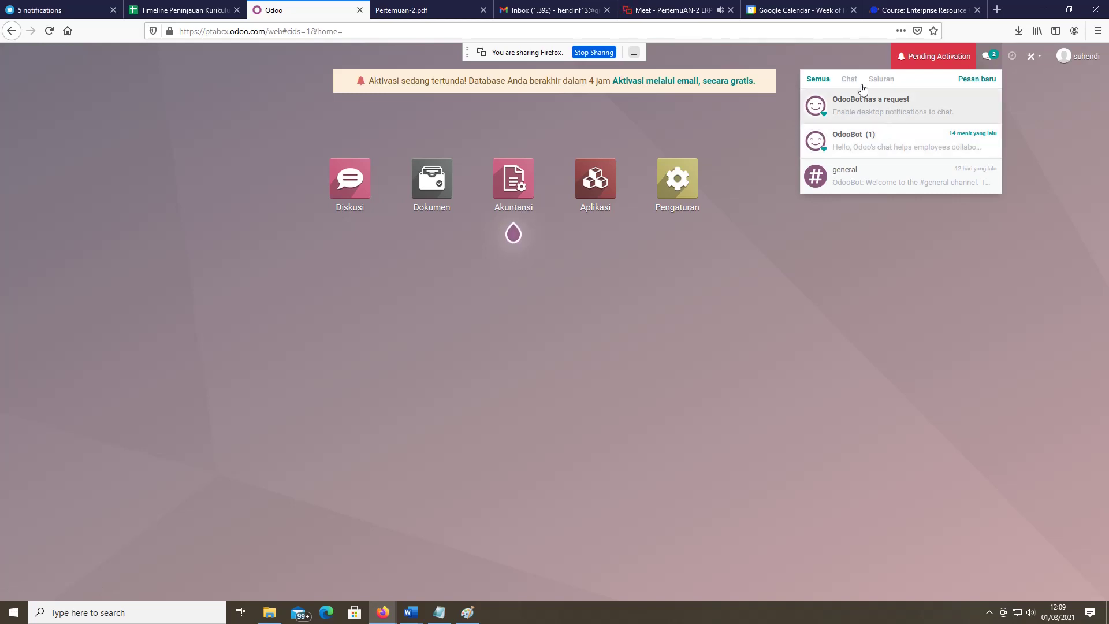
pyautogui.click(815, 227)
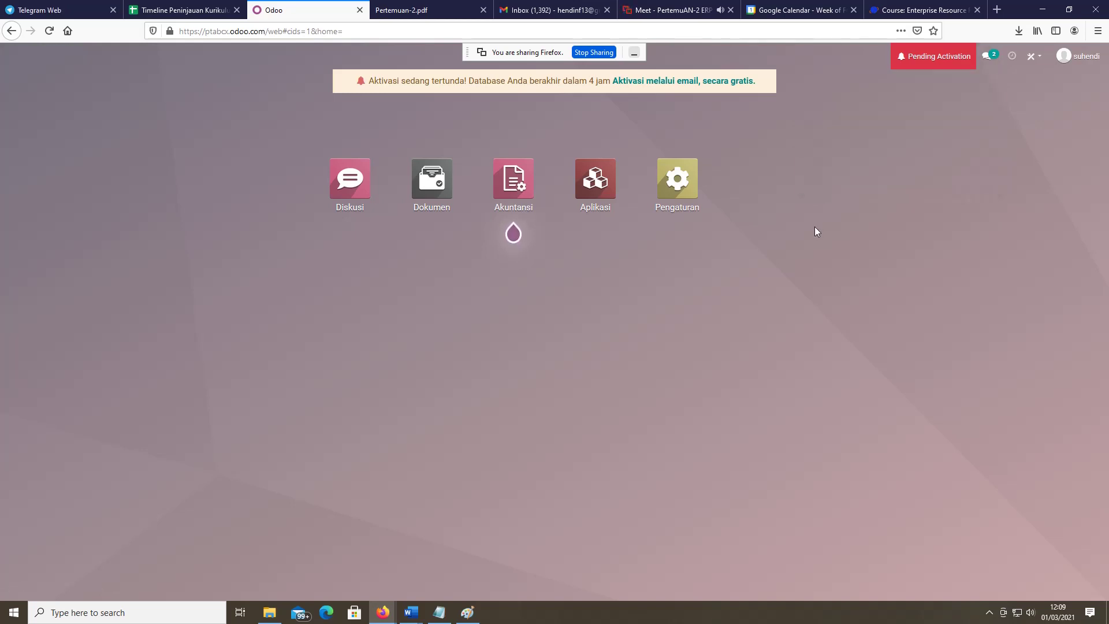
# Open the dashboard of the Akuntansi app and check the Odoo Studio information.
pyautogui.click(510, 184)
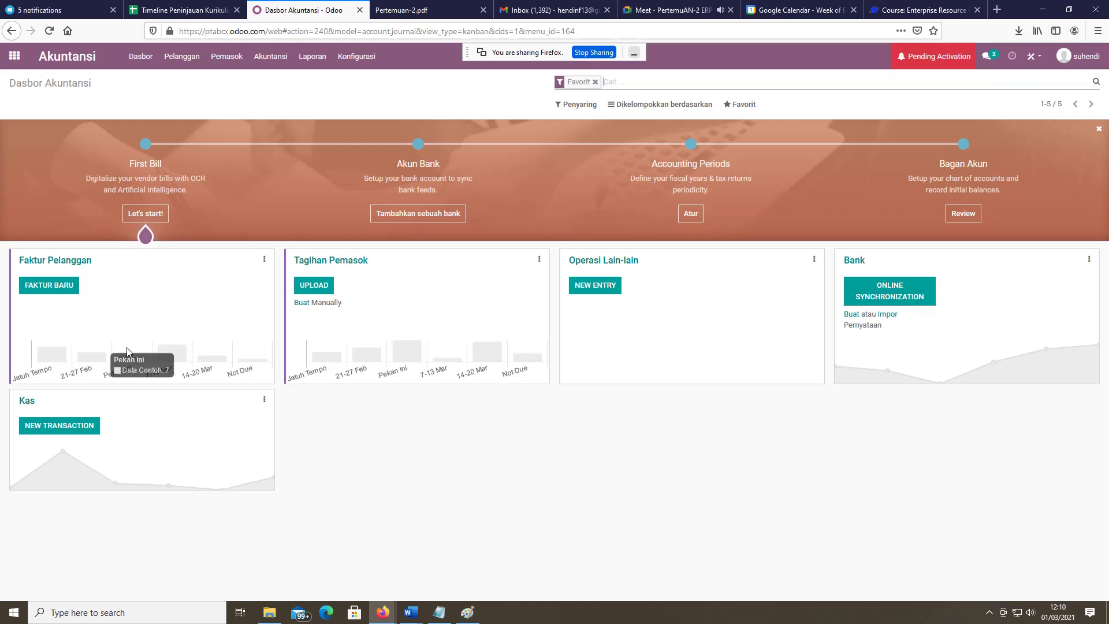
pyautogui.click(1039, 58)
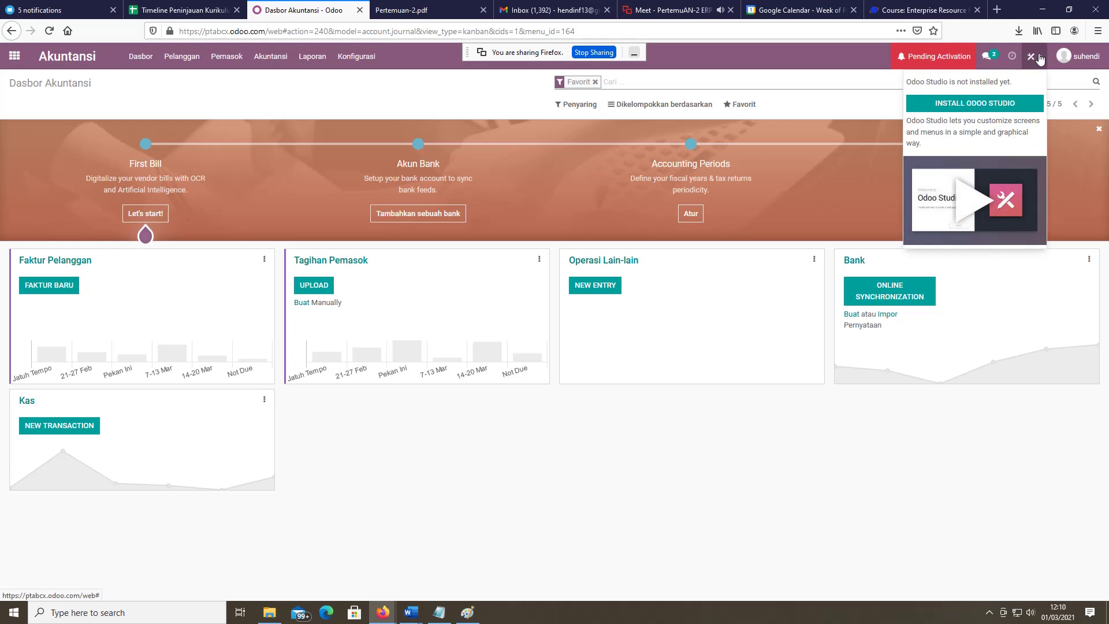
pyautogui.click(858, 53)
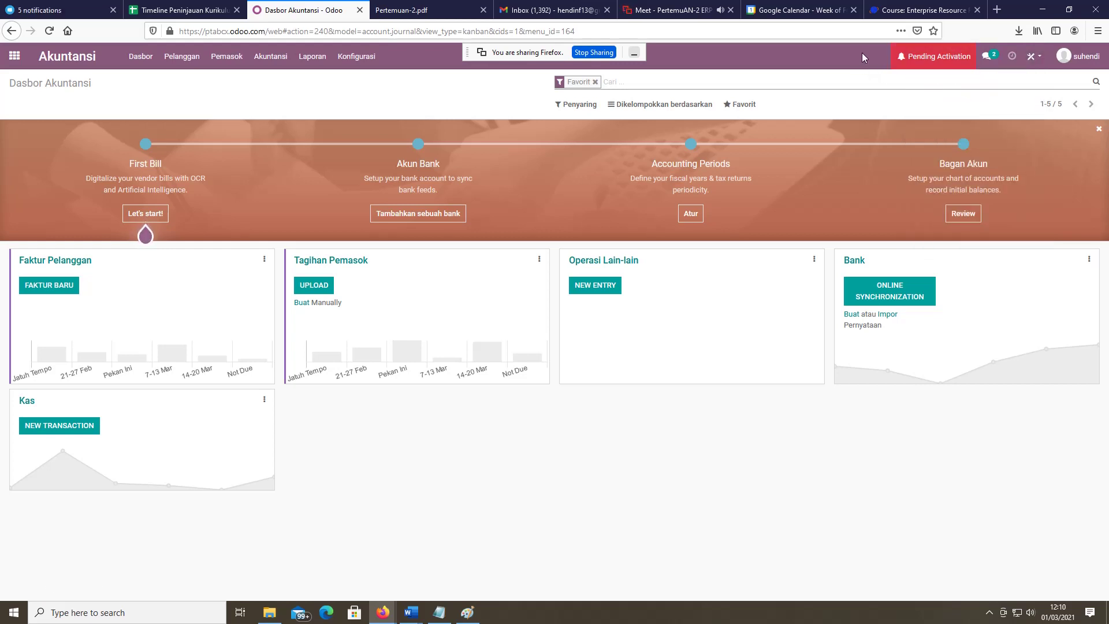
pyautogui.click(144, 56)
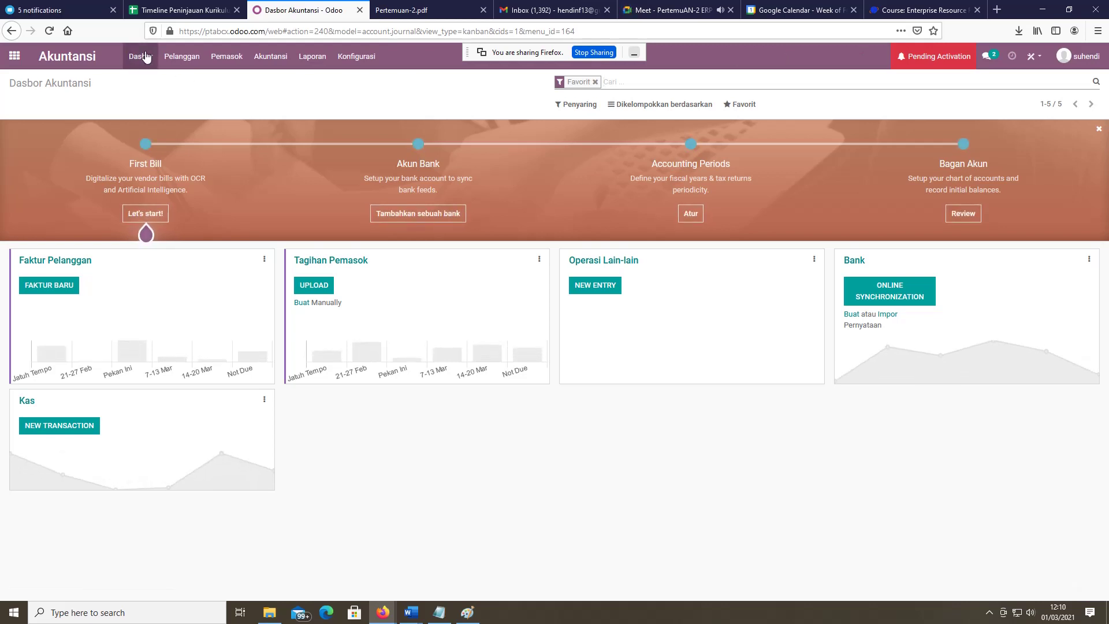
# Look over the accounting app's commands and open its Pengaturan page.
pyautogui.click(183, 58)
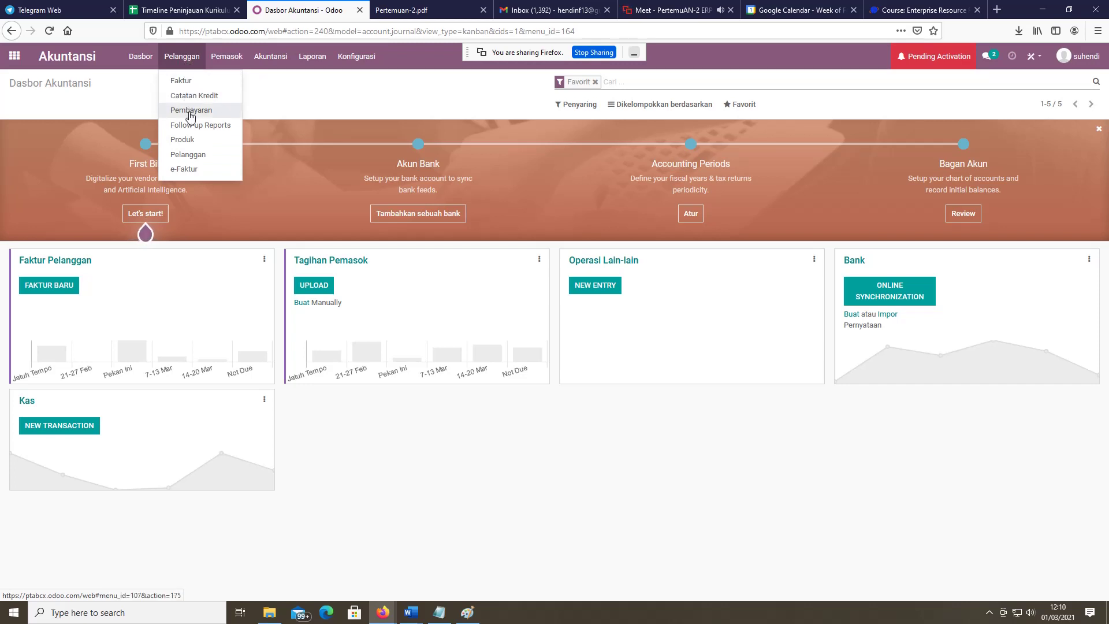
pyautogui.click(265, 56)
pyautogui.click(347, 56)
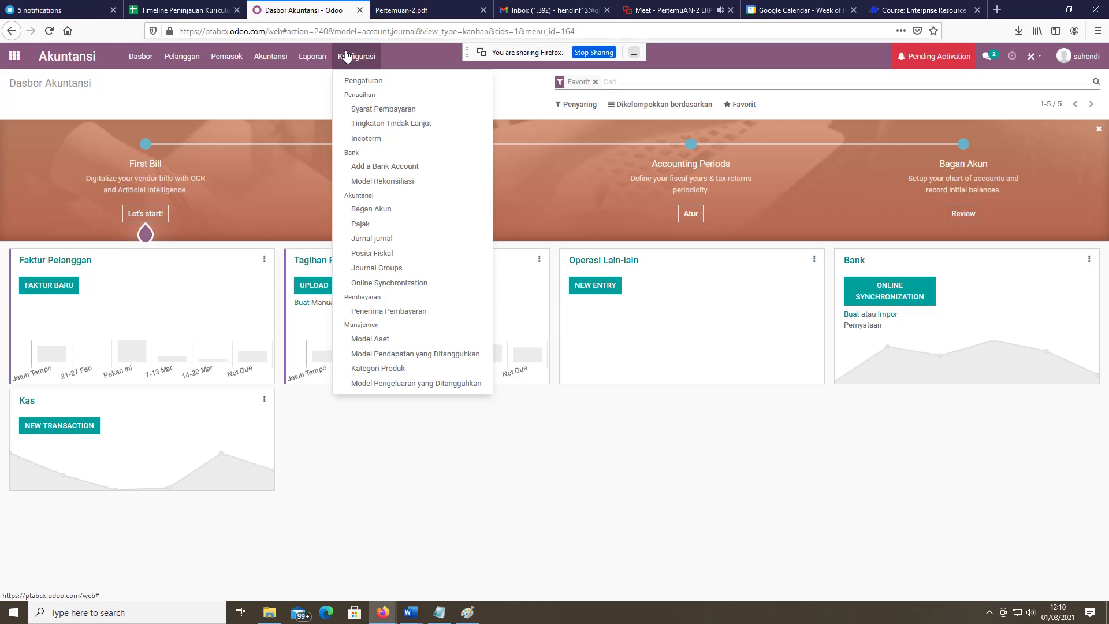
pyautogui.click(359, 83)
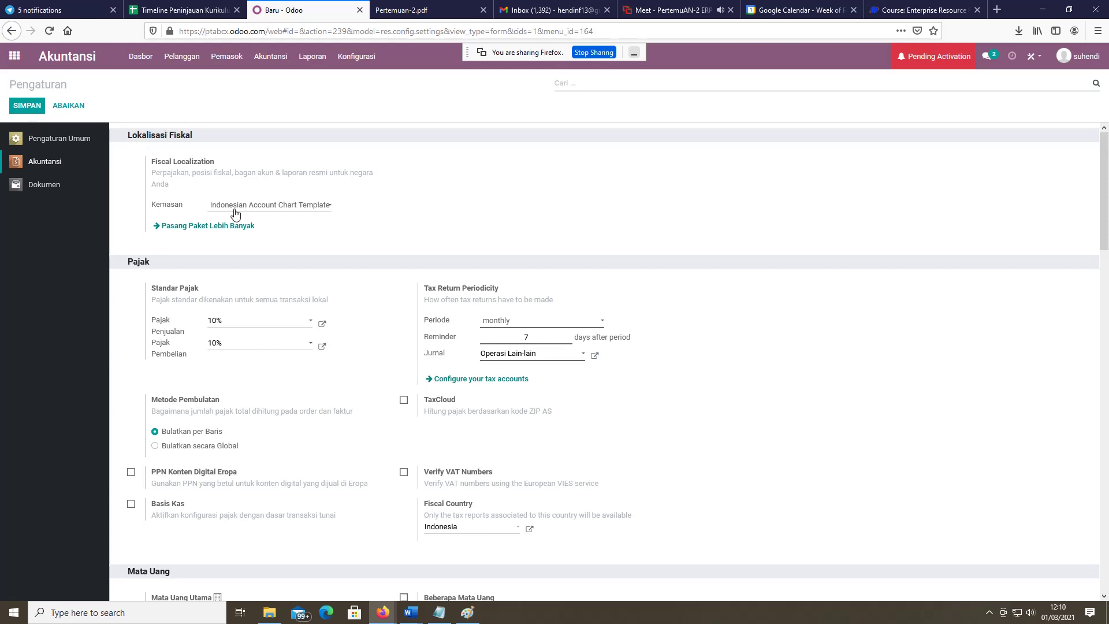
# Set the default sales tax (Pajak Penjualan) to Exempt.
pyautogui.scroll(-1, 235, 215)
pyautogui.scroll(-1, 236, 215)
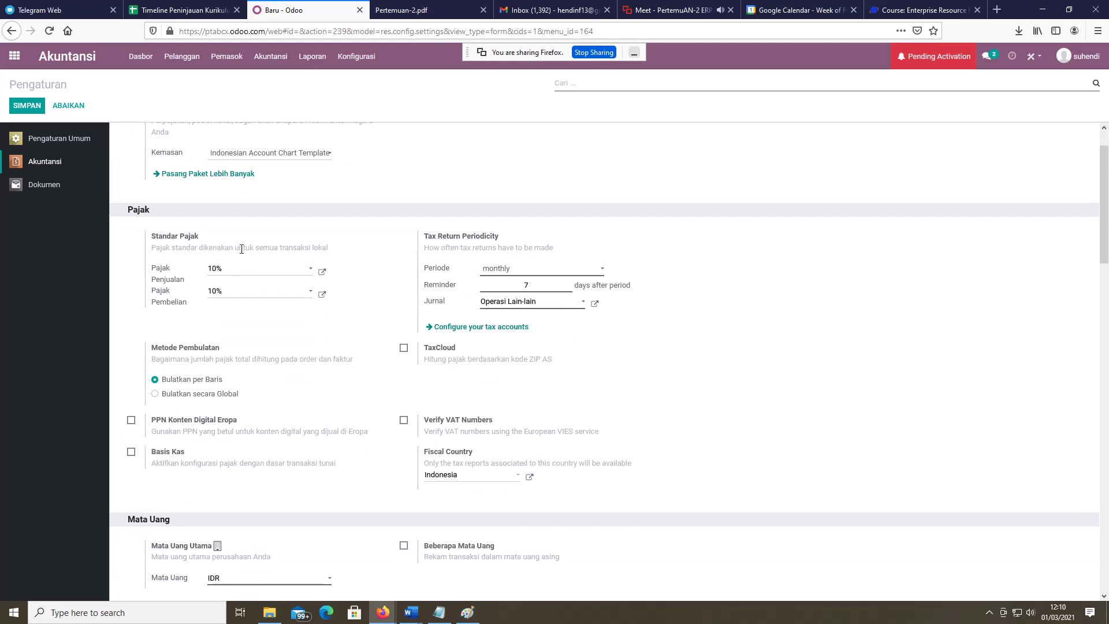
pyautogui.moveTo(223, 271)
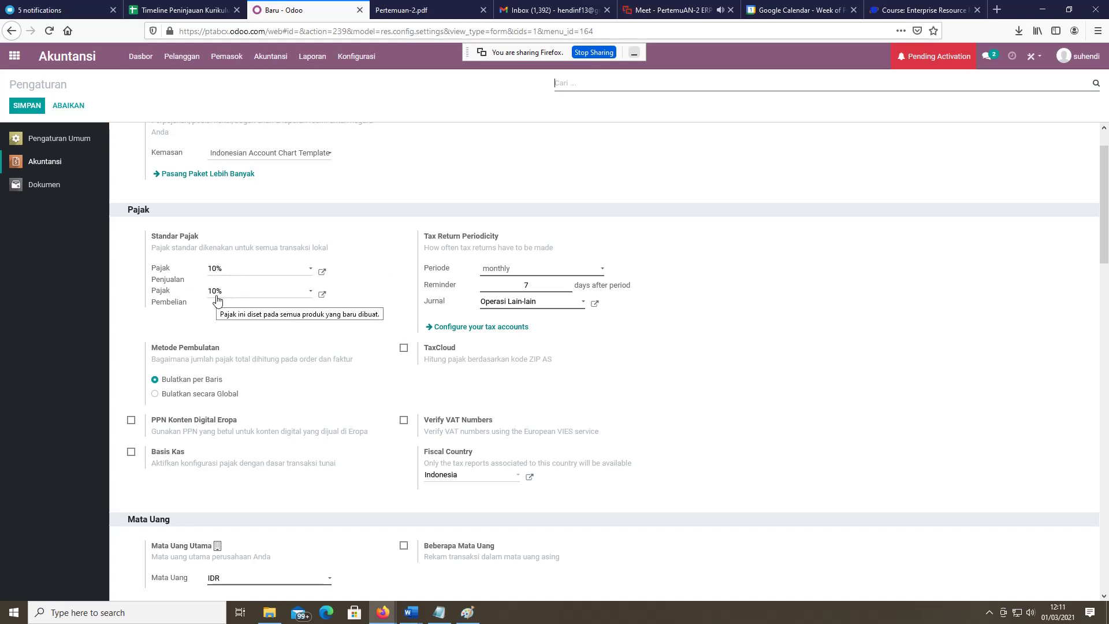
pyautogui.click(310, 270)
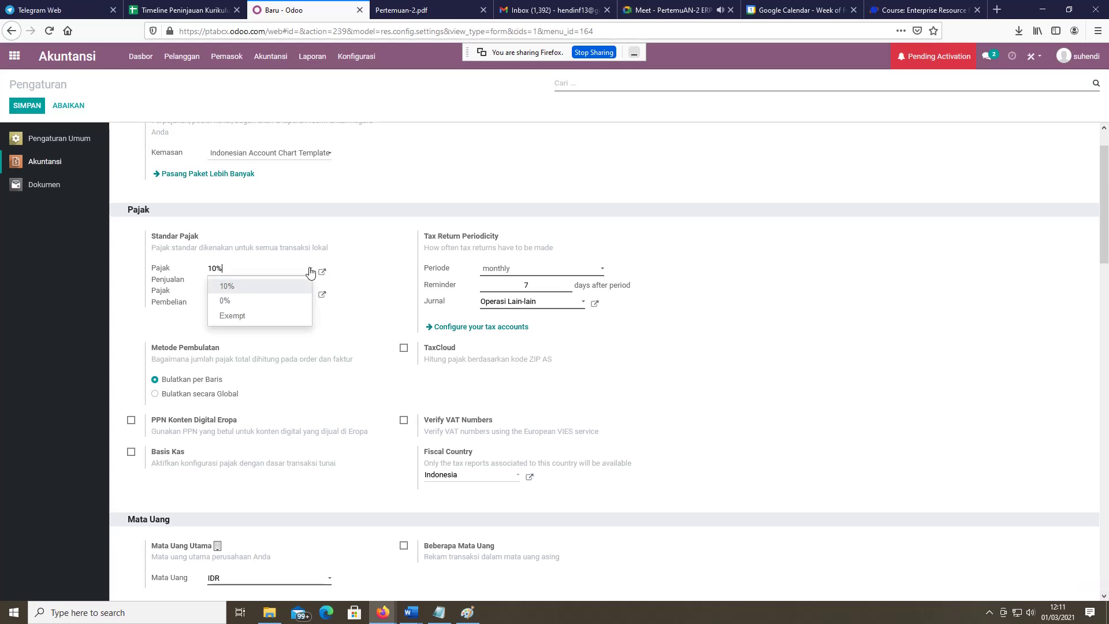
pyautogui.click(387, 271)
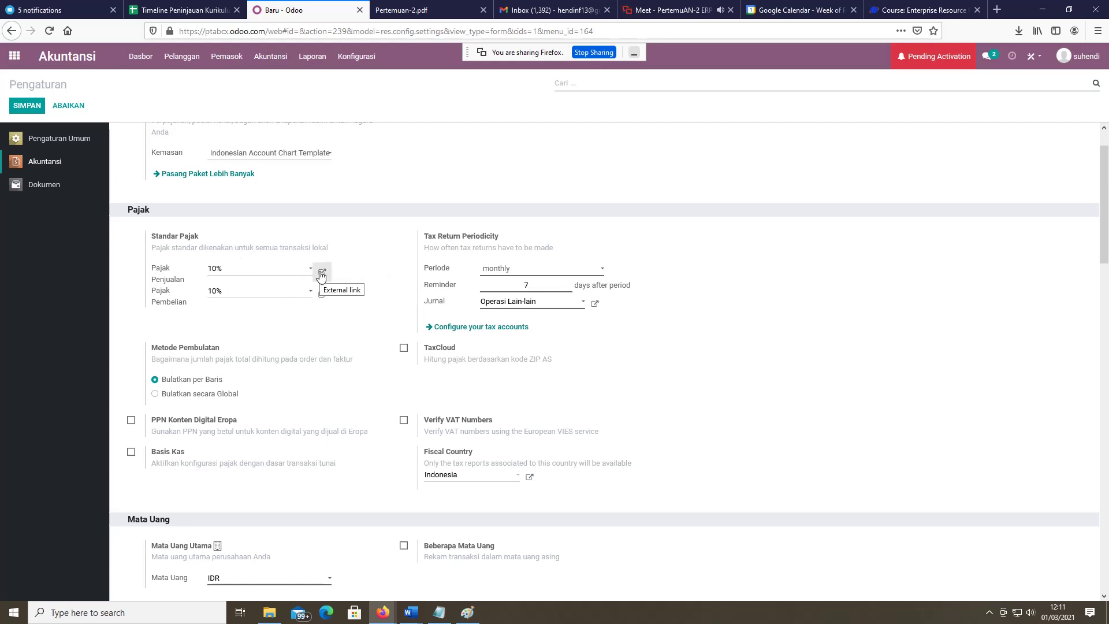
pyautogui.click(228, 272)
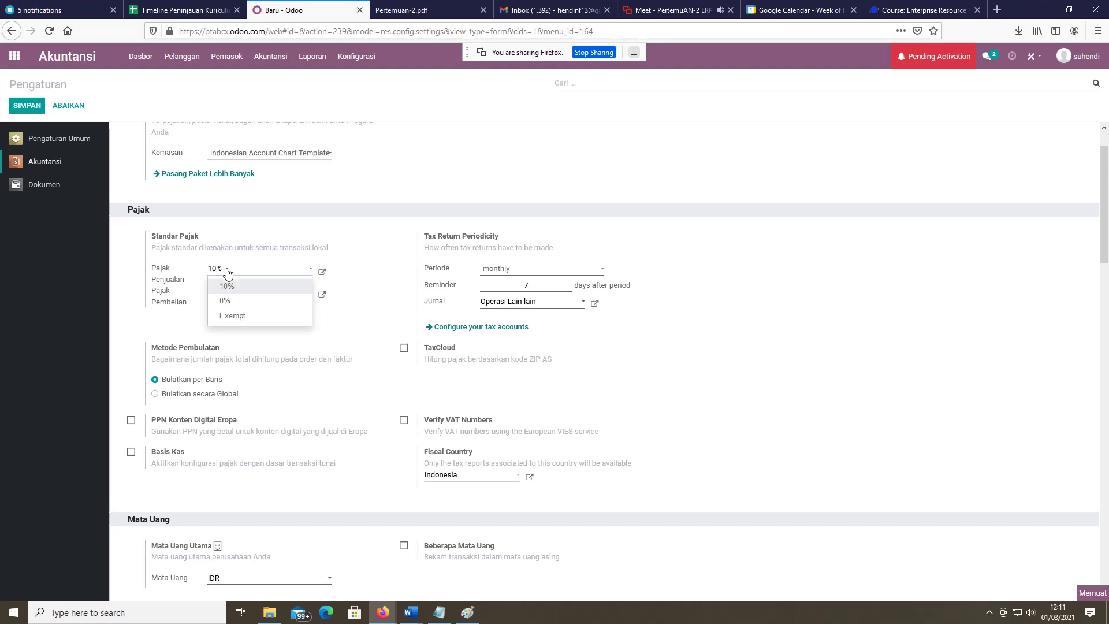
pyautogui.click(231, 316)
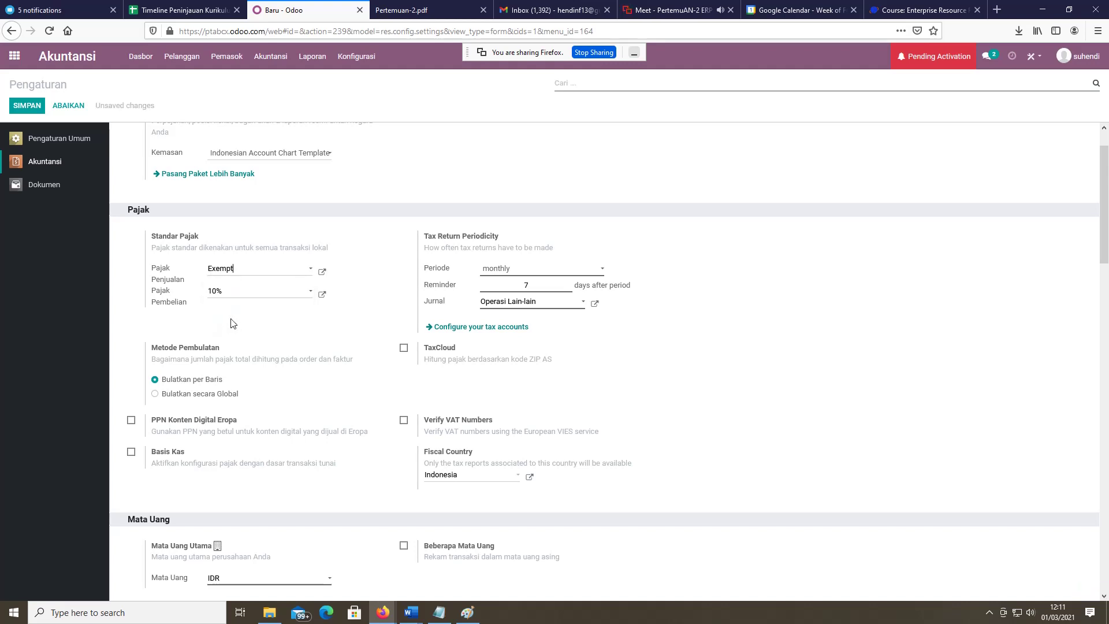
# Create a new 5% tax and assign it as the default sales tax (Pajak Penjualan).
pyautogui.press('BackSpace')
pyautogui.press('BackSpace')
pyautogui.press('BackSpace')
pyautogui.press('BackSpace')
pyautogui.press('BackSpace')
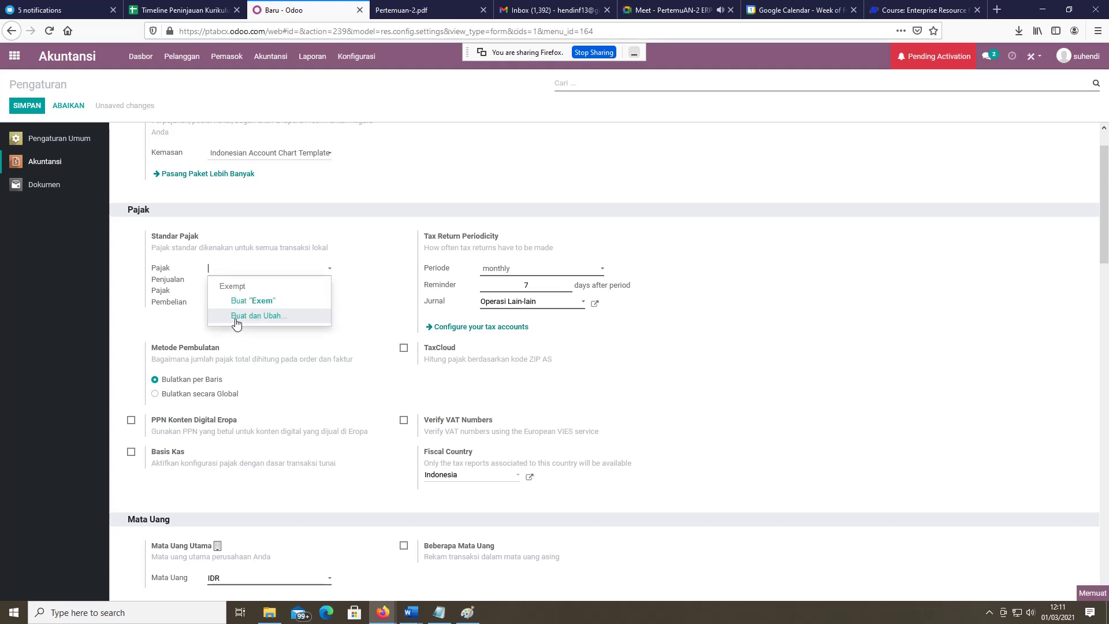
pyautogui.write('5')
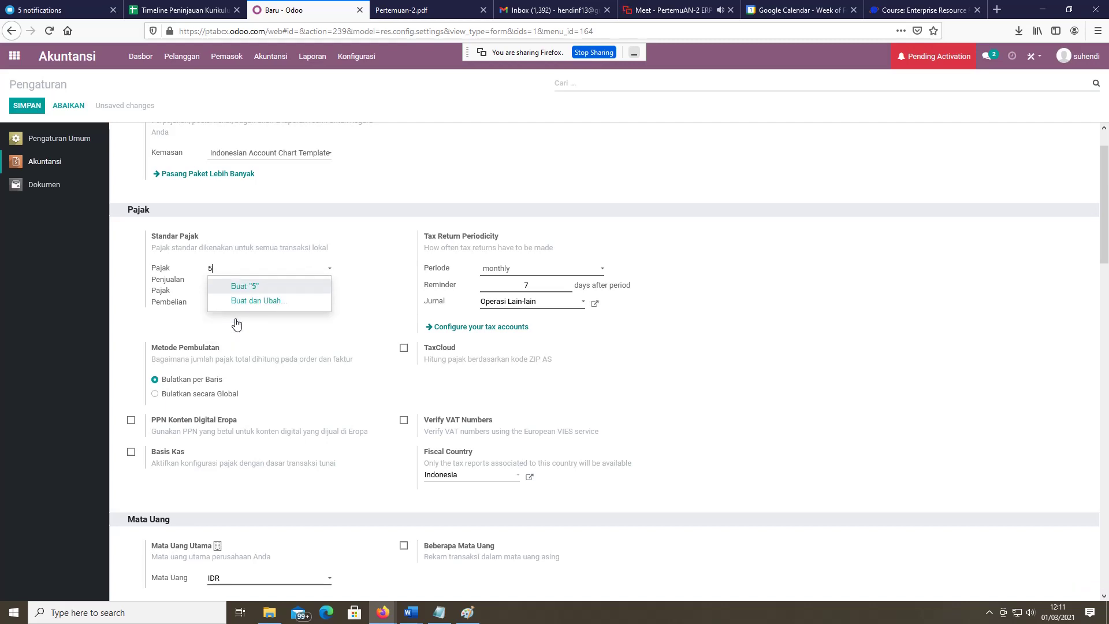
pyautogui.write('%')
pyautogui.click(252, 299)
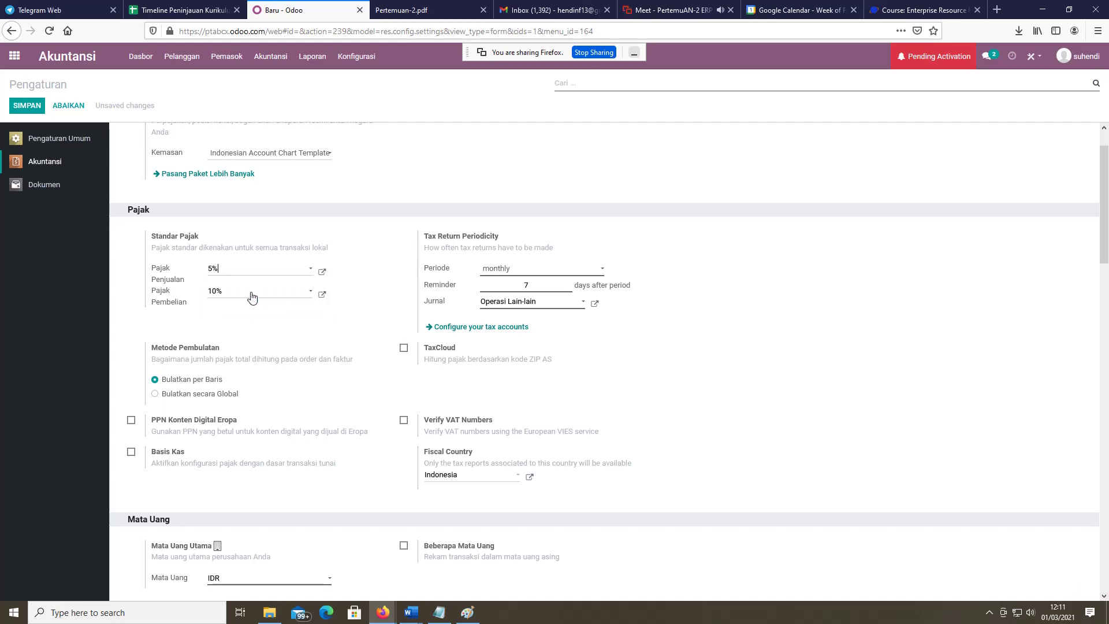
# Create a new 5% tax and assign it as the default purchase tax (Pajak Pembelian).
pyautogui.click(247, 296)
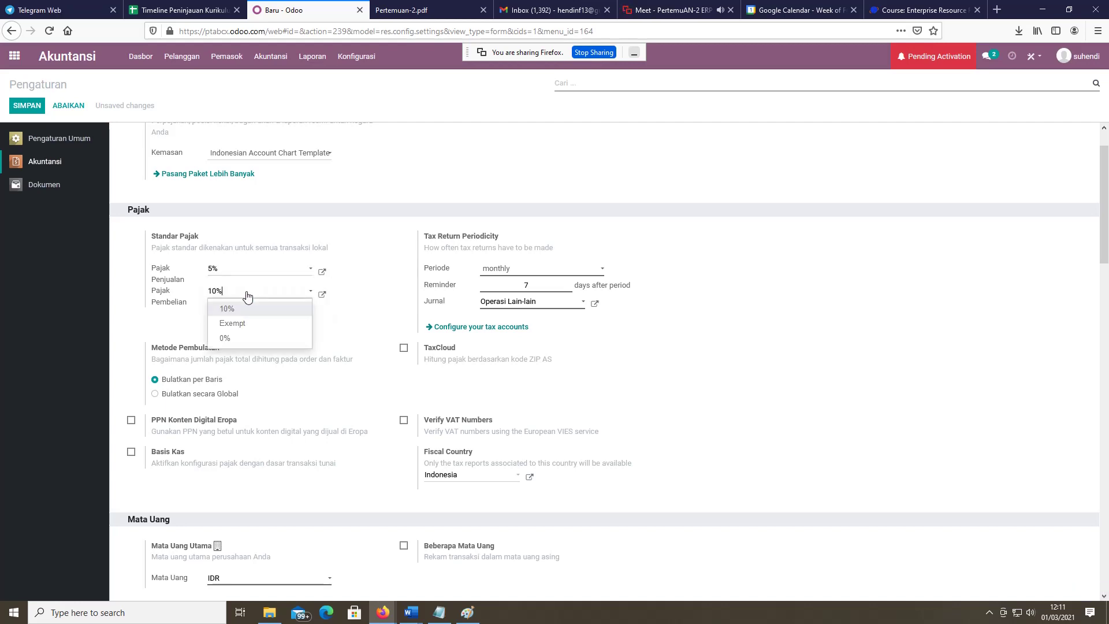
pyautogui.press('BackSpace')
pyautogui.press('BackSpace')
pyautogui.press('BackSpace')
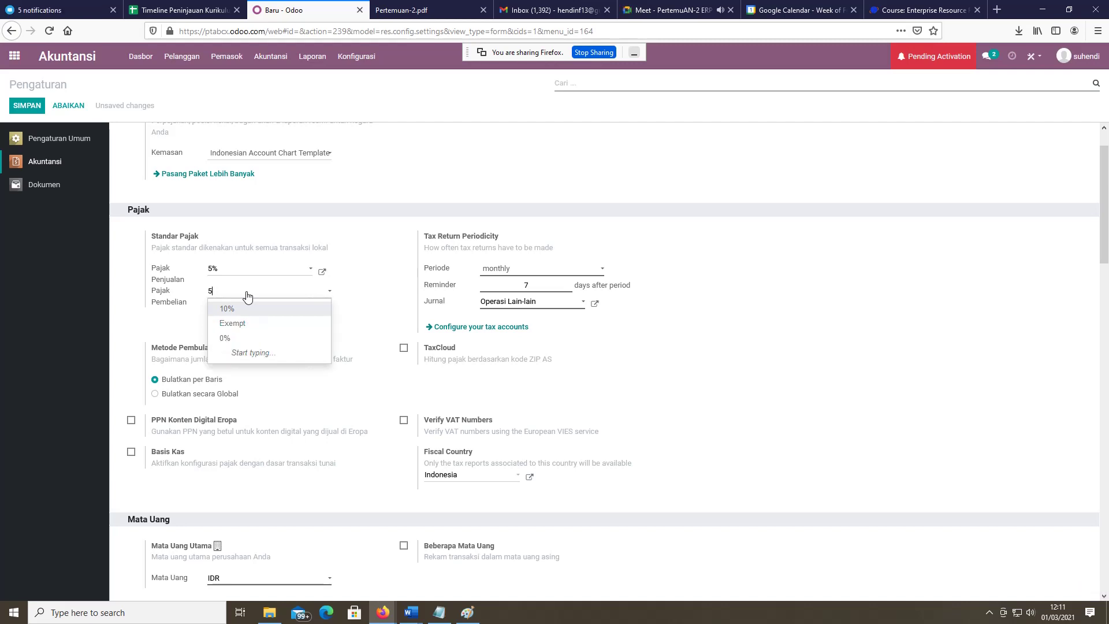
pyautogui.write('5%')
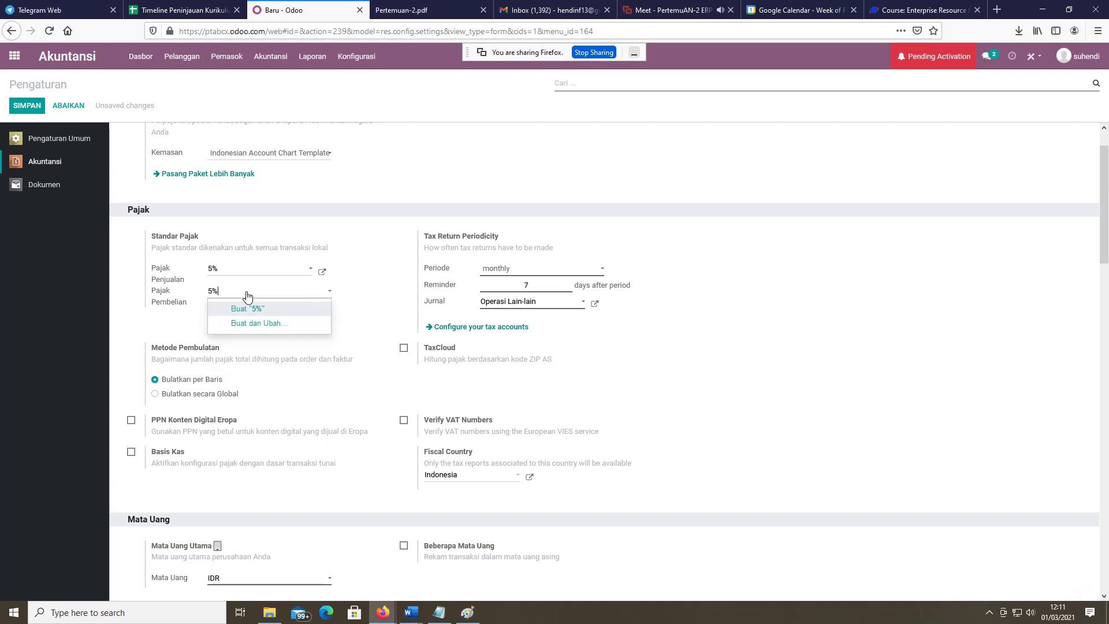
pyautogui.click(243, 313)
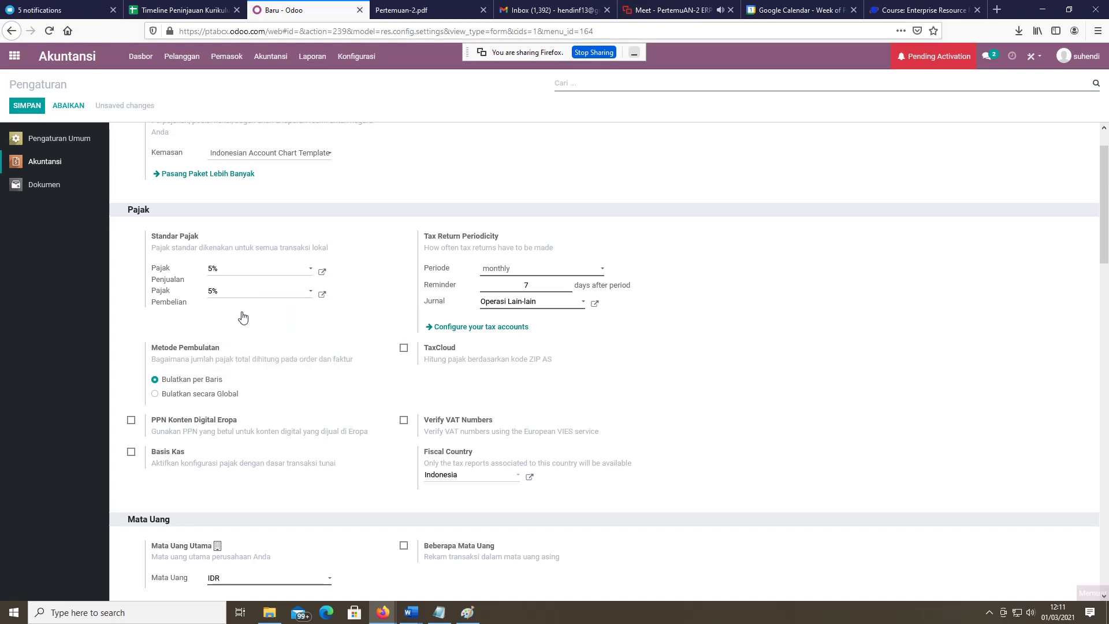
# Check the Tax Return Periodicity period choices and reminder, and try to open the tax accounts configuration without discarding the unsaved changes.
pyautogui.moveTo(201, 241)
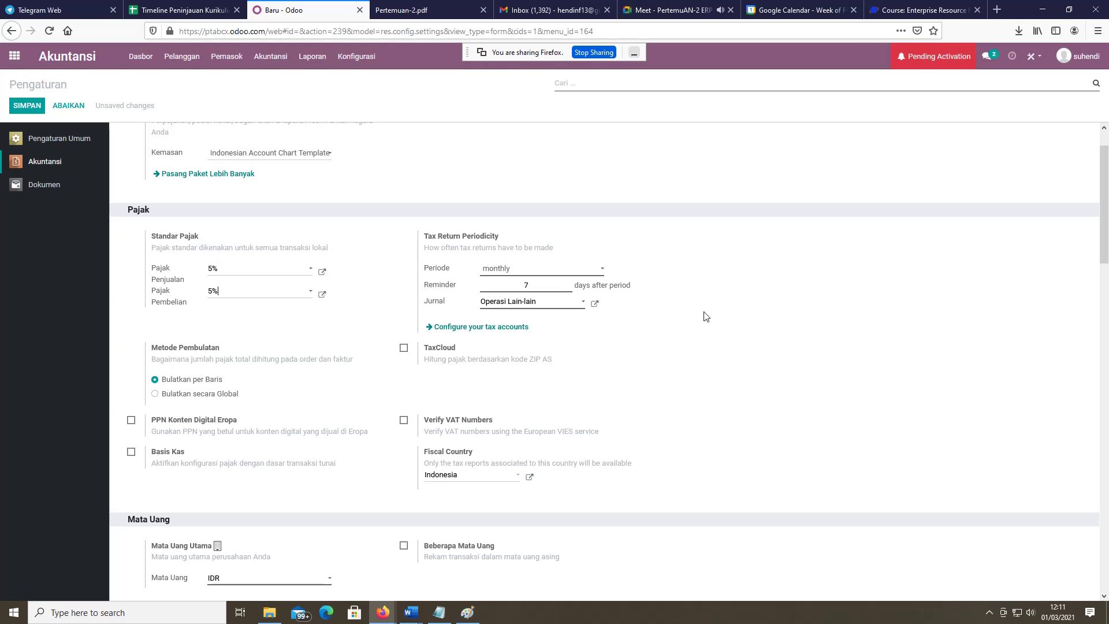
pyautogui.click(599, 271)
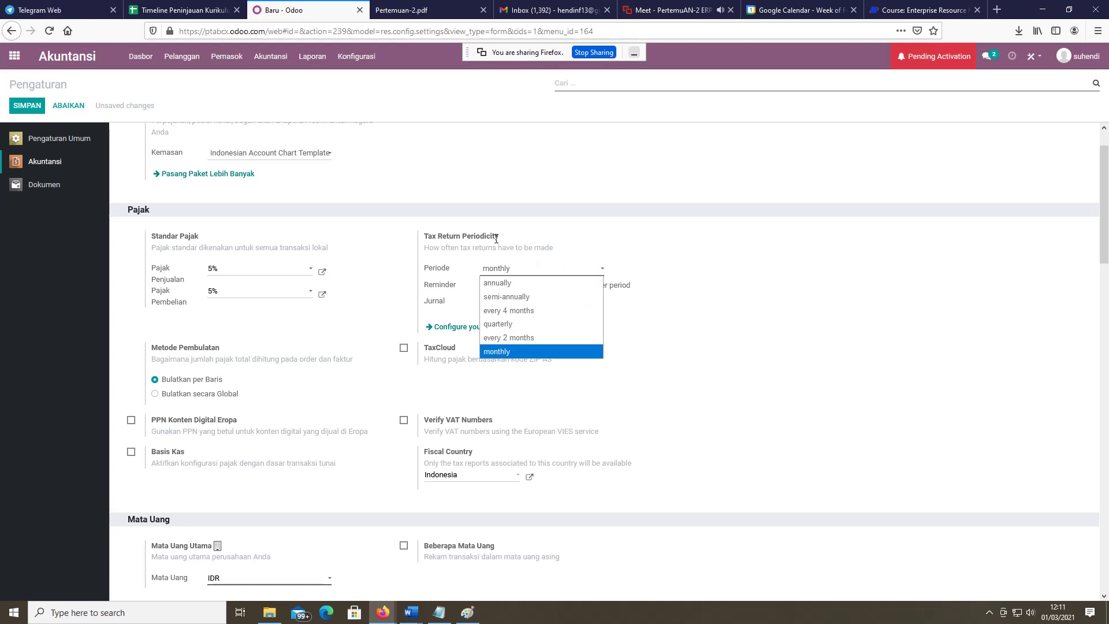
pyautogui.click(815, 279)
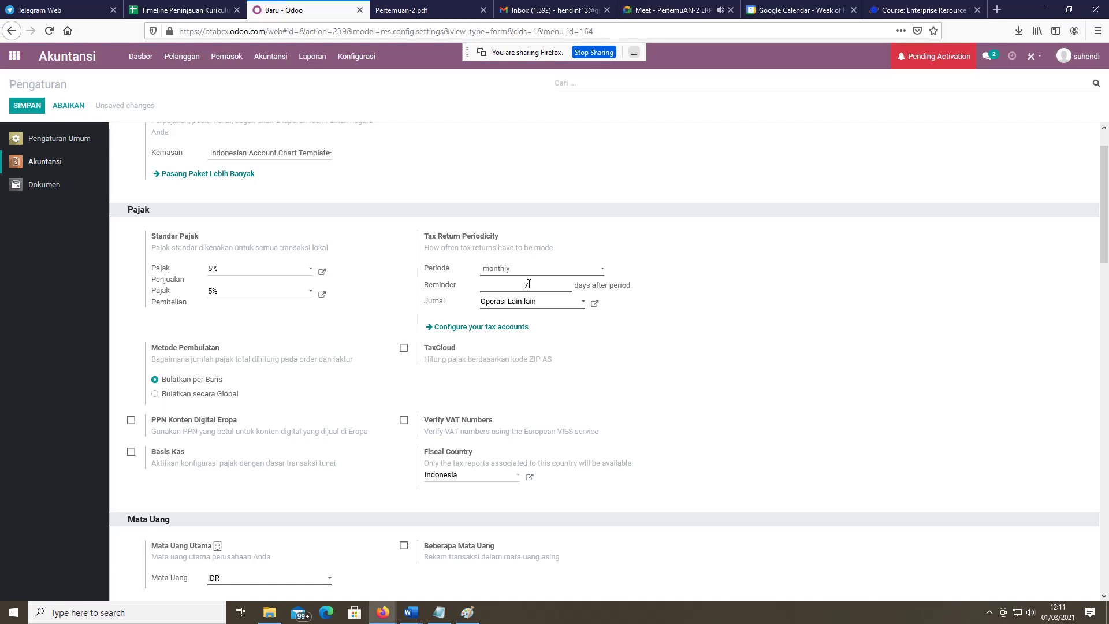
pyautogui.doubleClick(529, 284)
pyautogui.click(531, 285)
pyautogui.click(506, 330)
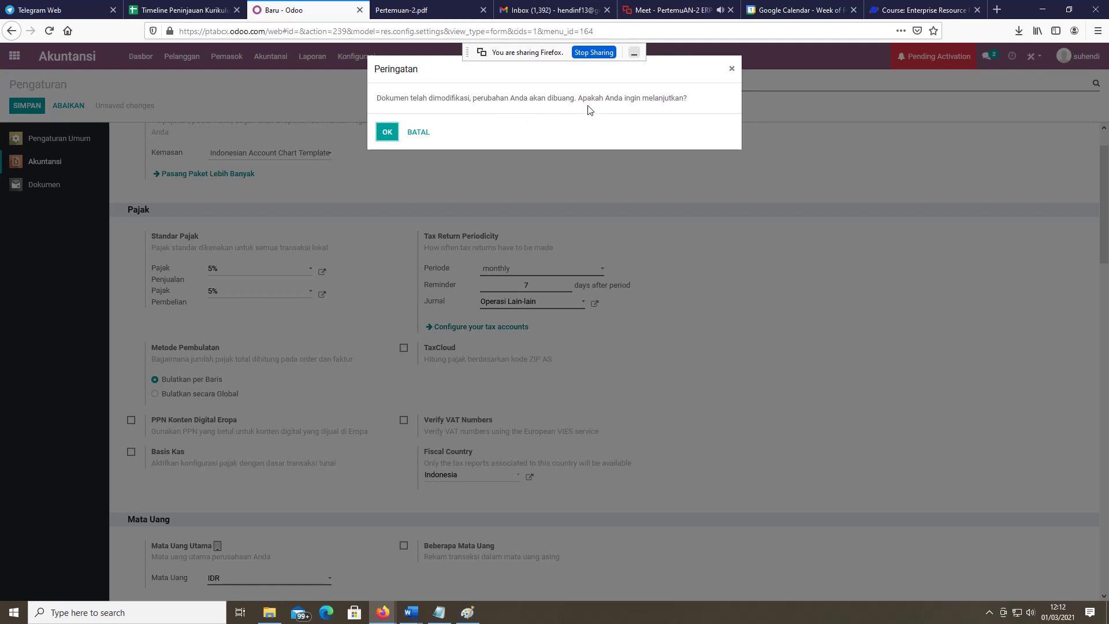
pyautogui.click(731, 69)
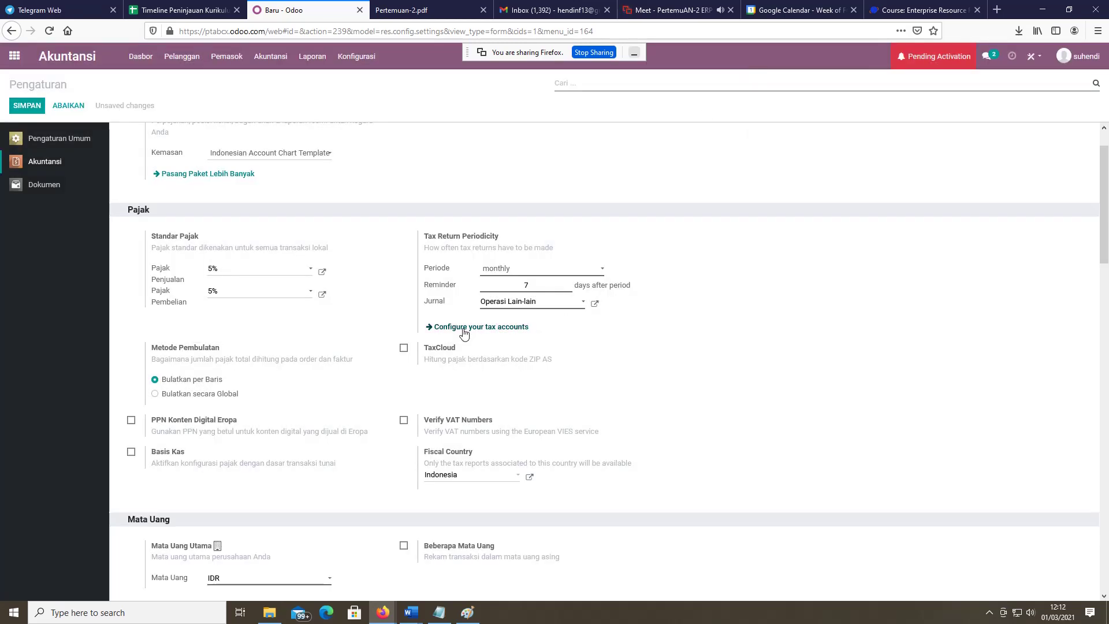
# Review the remaining Pajak settings, including the rounding method, TaxCloud, VAT verification, cash basis and fiscal country.
pyautogui.scroll(-1, 463, 330)
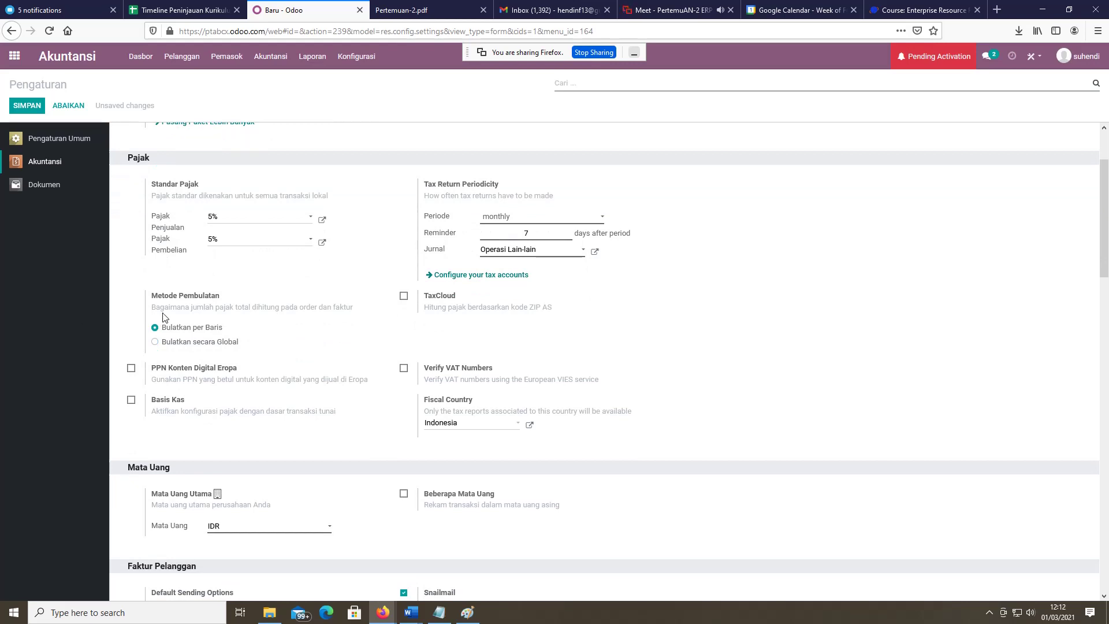
pyautogui.moveTo(163, 317)
pyautogui.scroll(-1, 286, 311)
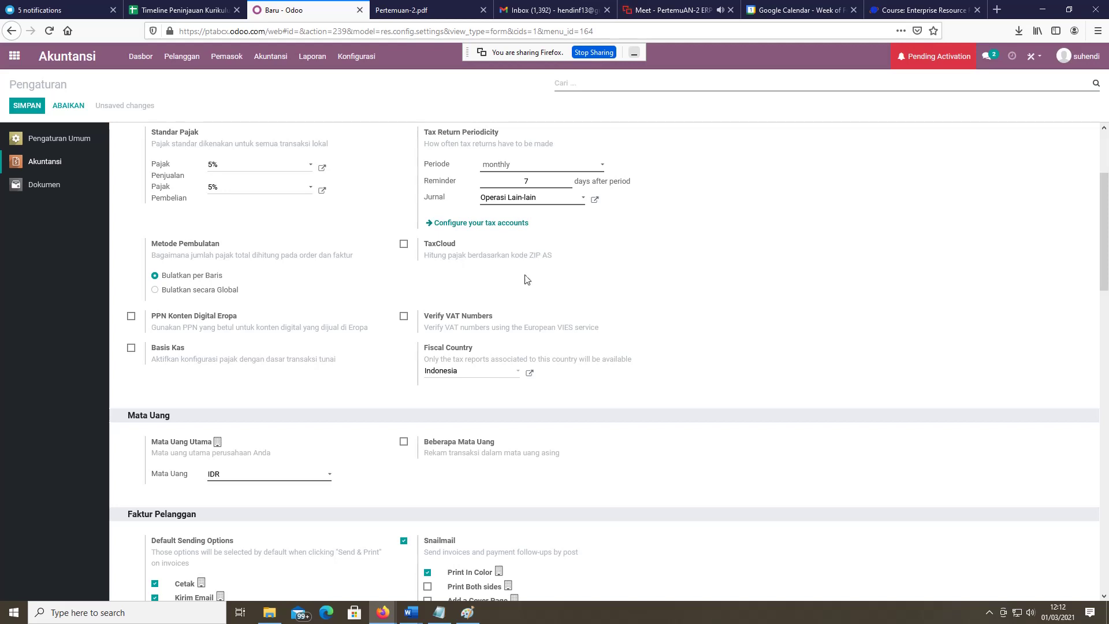
pyautogui.scroll(-1, 183, 358)
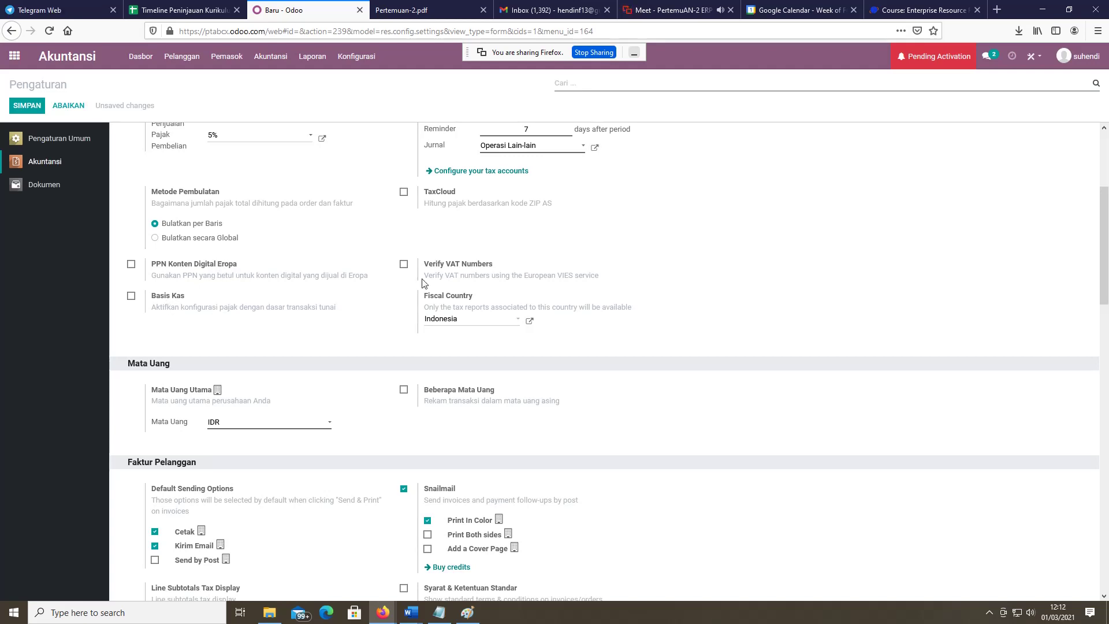
# Look over the choices for the main currency and turn Beberapa Mata Uang on and off again to view its options.
pyautogui.scroll(-3, 498, 286)
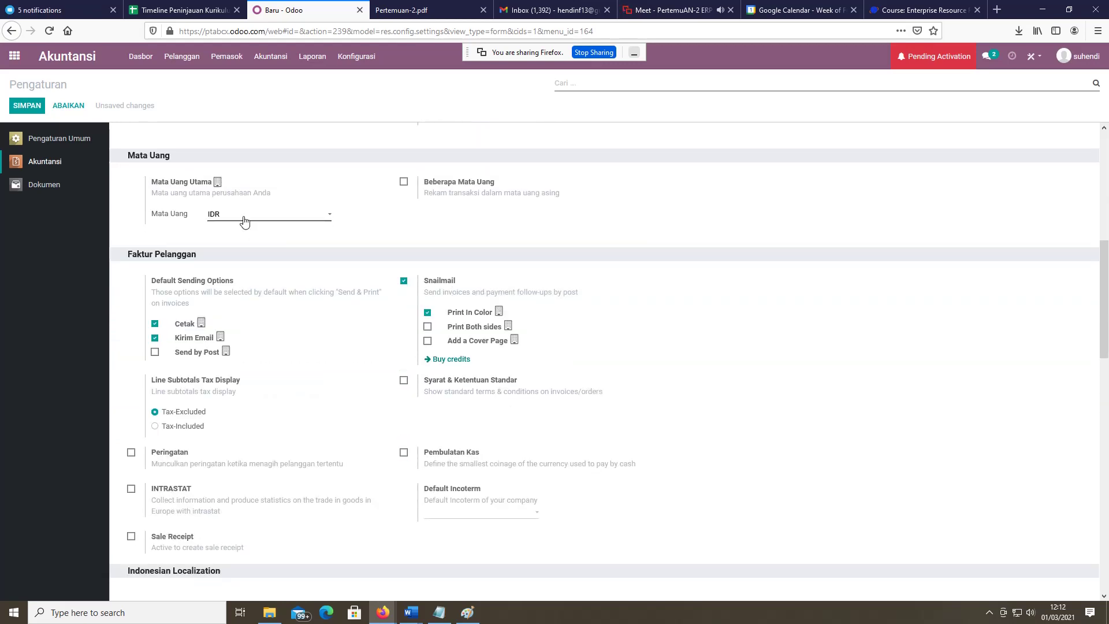
pyautogui.click(330, 219)
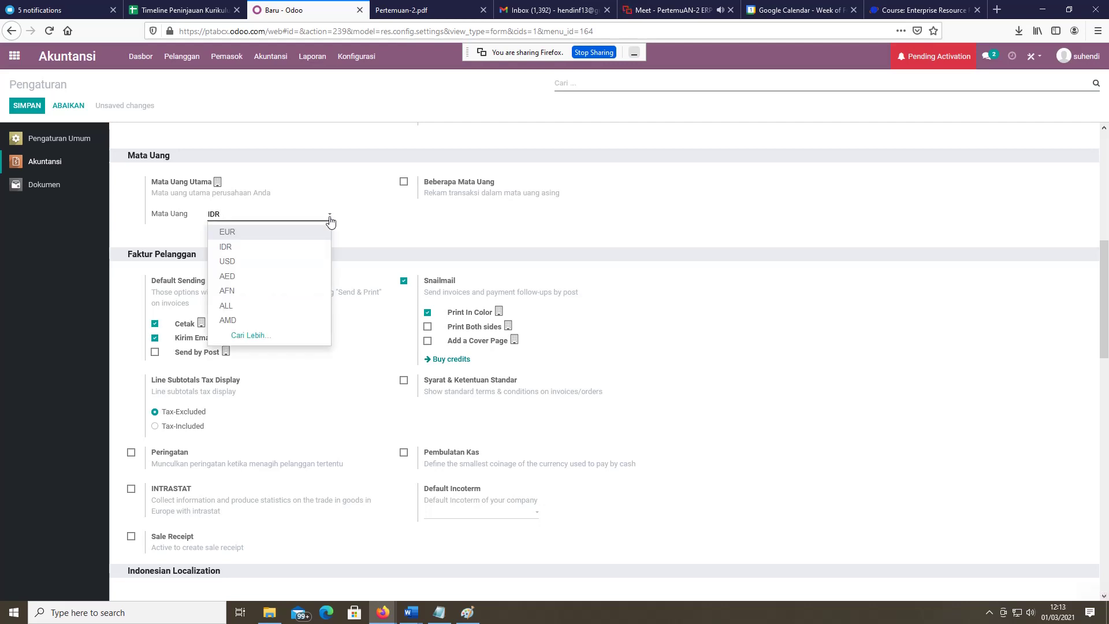
pyautogui.click(403, 222)
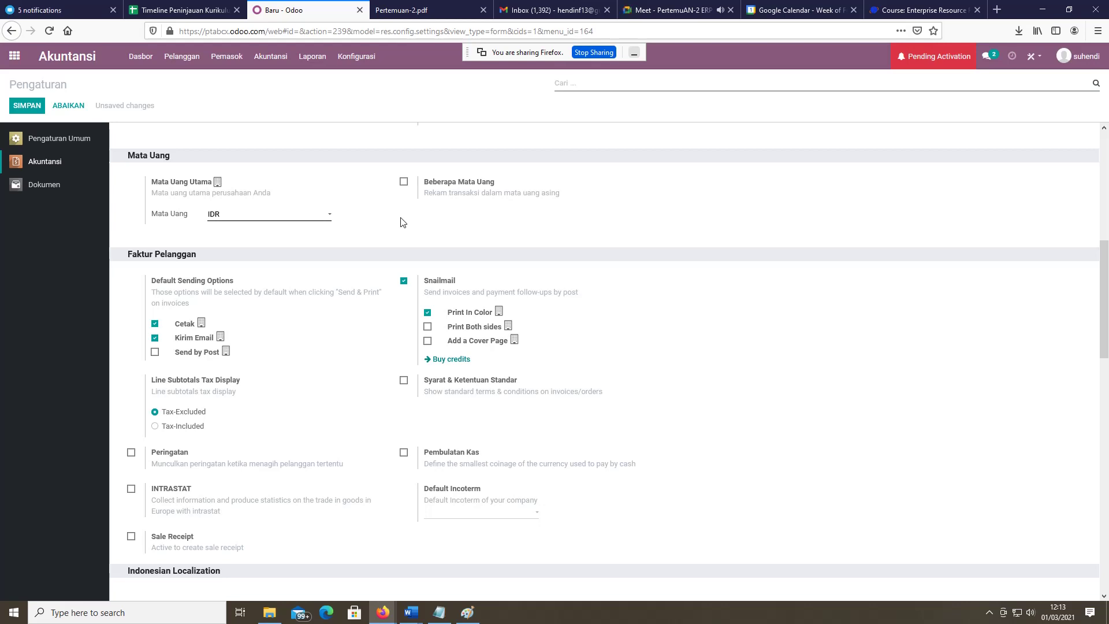
pyautogui.click(404, 183)
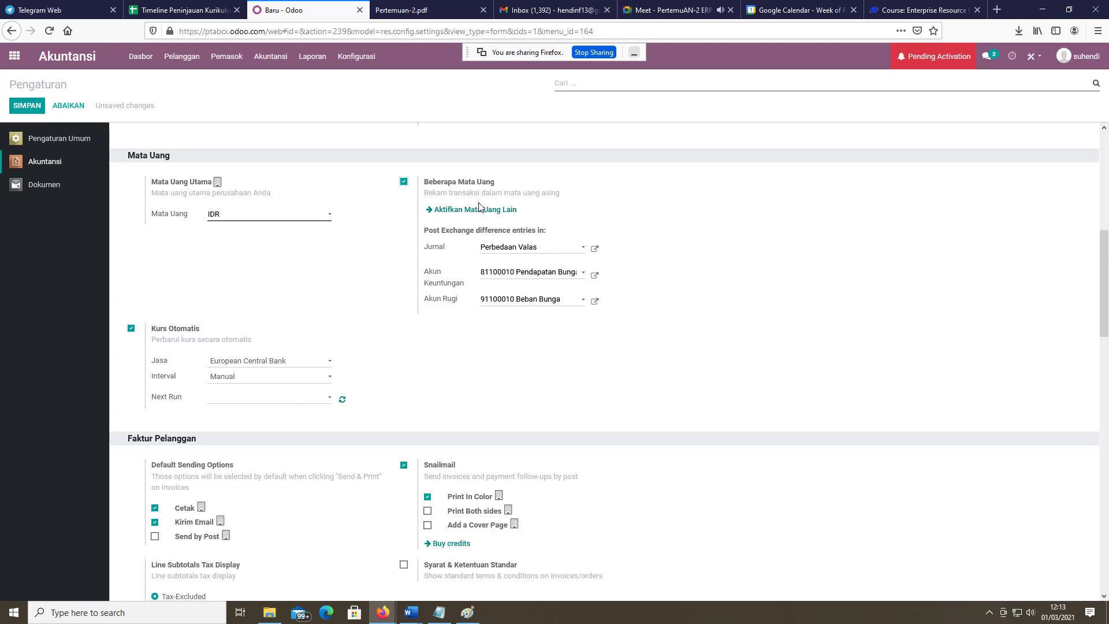
pyautogui.click(404, 182)
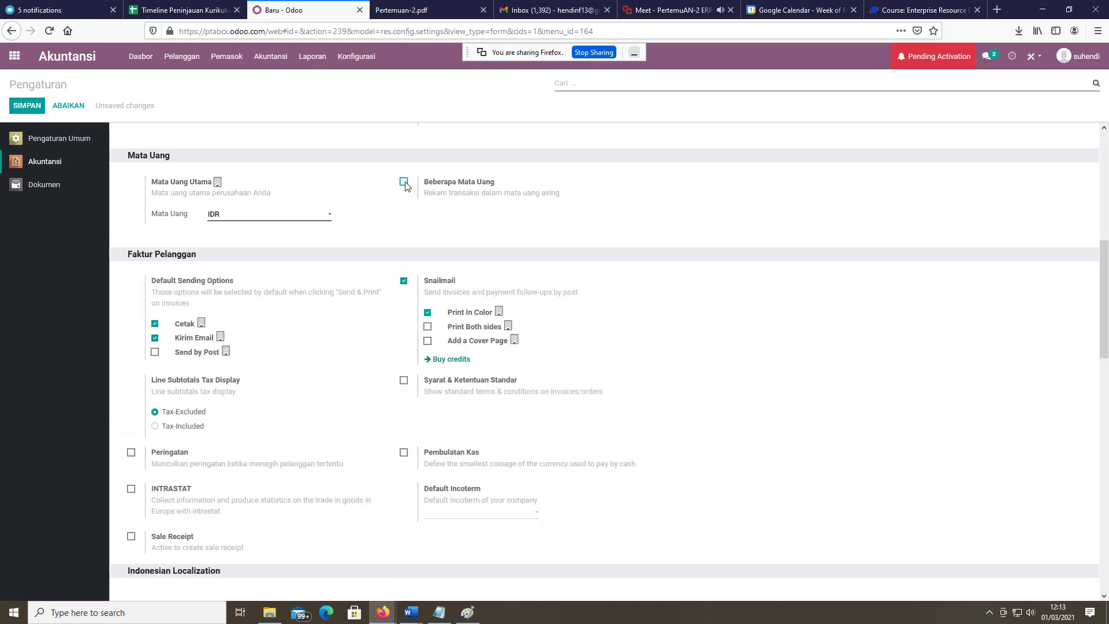
# Examine the customer invoice settings under Faktur Pelanggan and the tax address and tax name fields under Indonesian Localization.
pyautogui.scroll(-3, 341, 391)
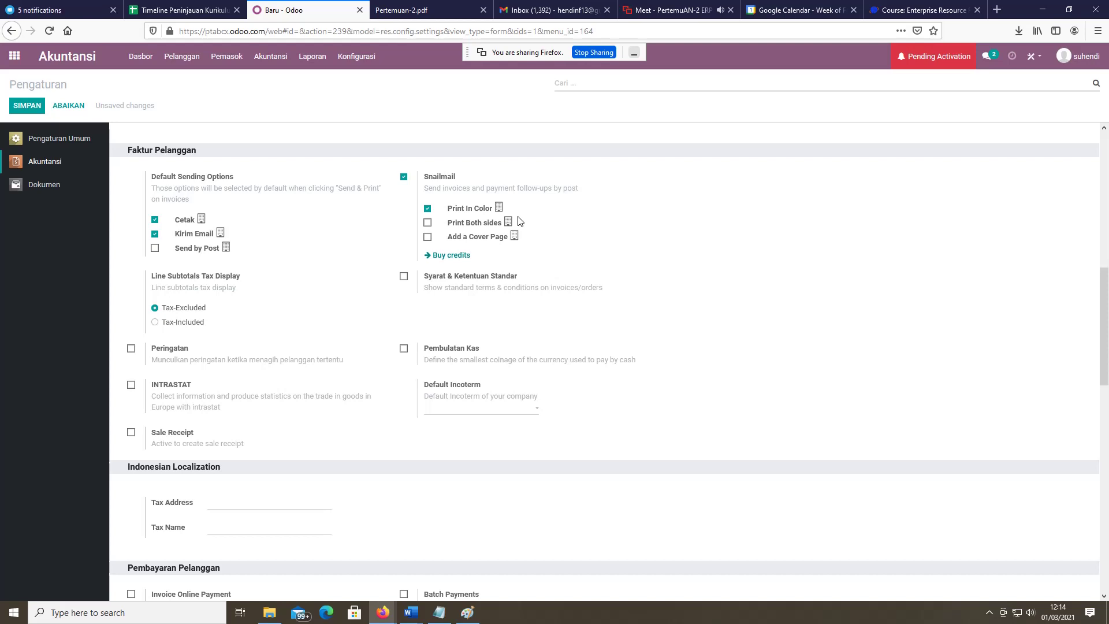
pyautogui.scroll(-1, 514, 287)
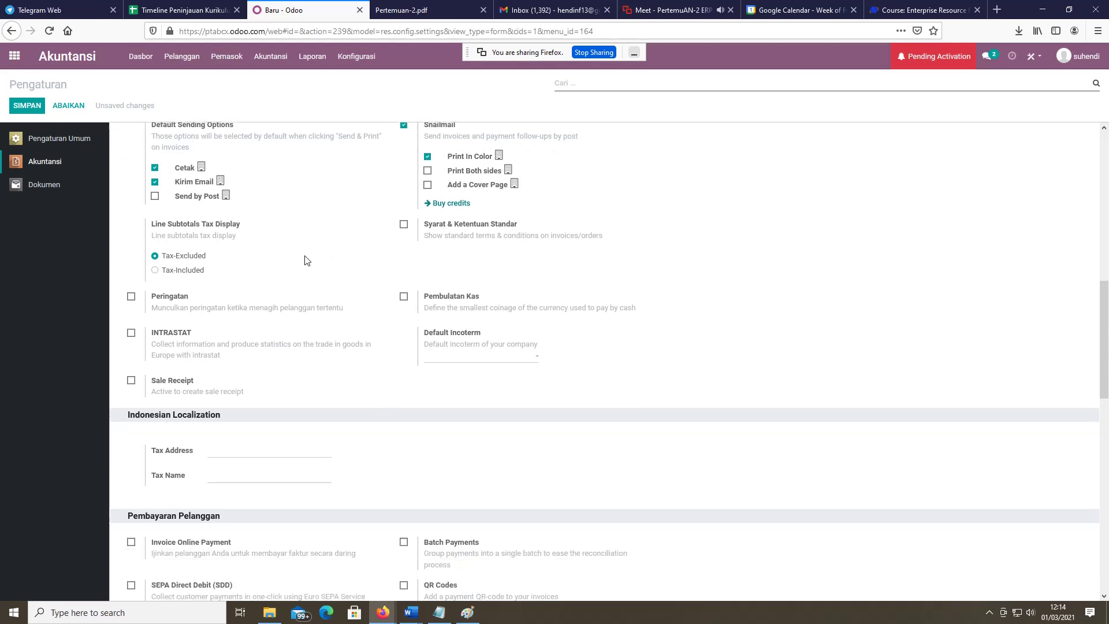
pyautogui.scroll(-1, 307, 260)
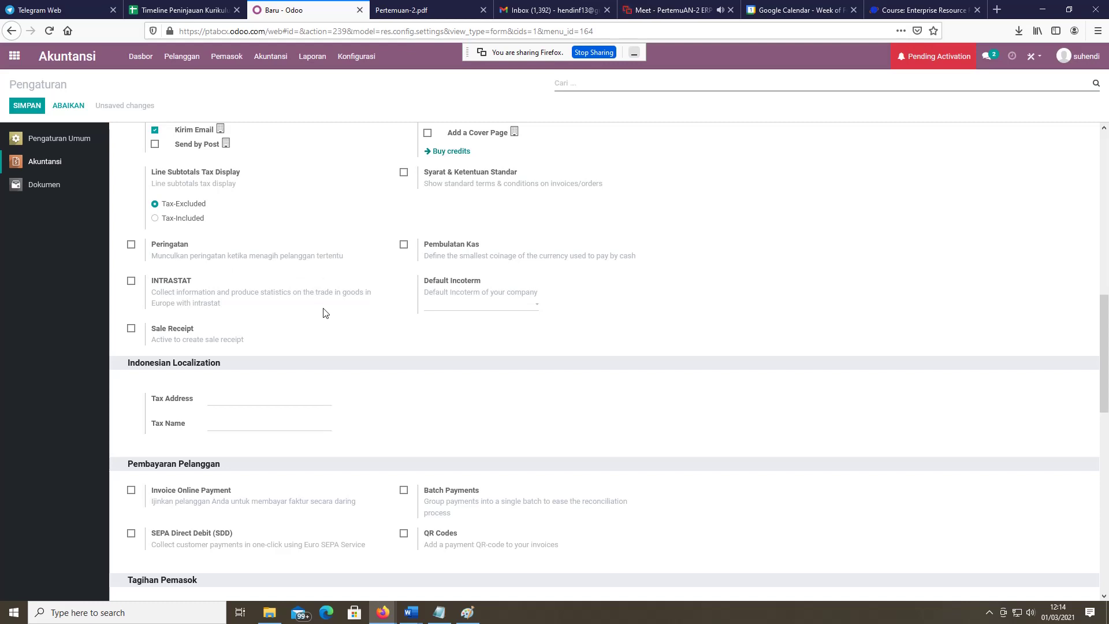
pyautogui.scroll(-2, 497, 253)
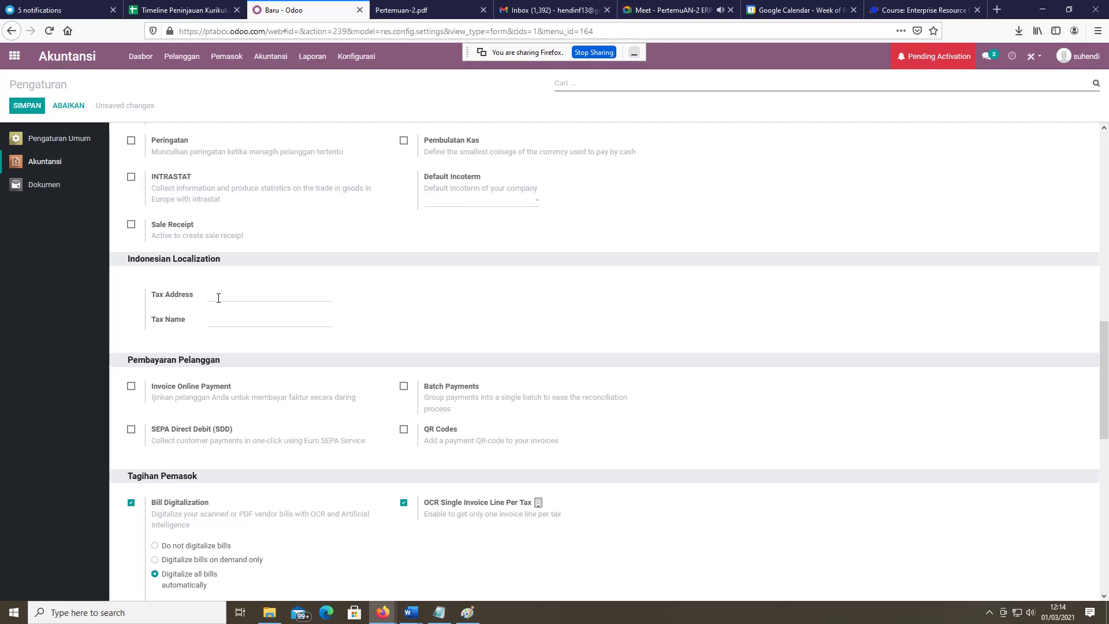
pyautogui.scroll(5, 218, 297)
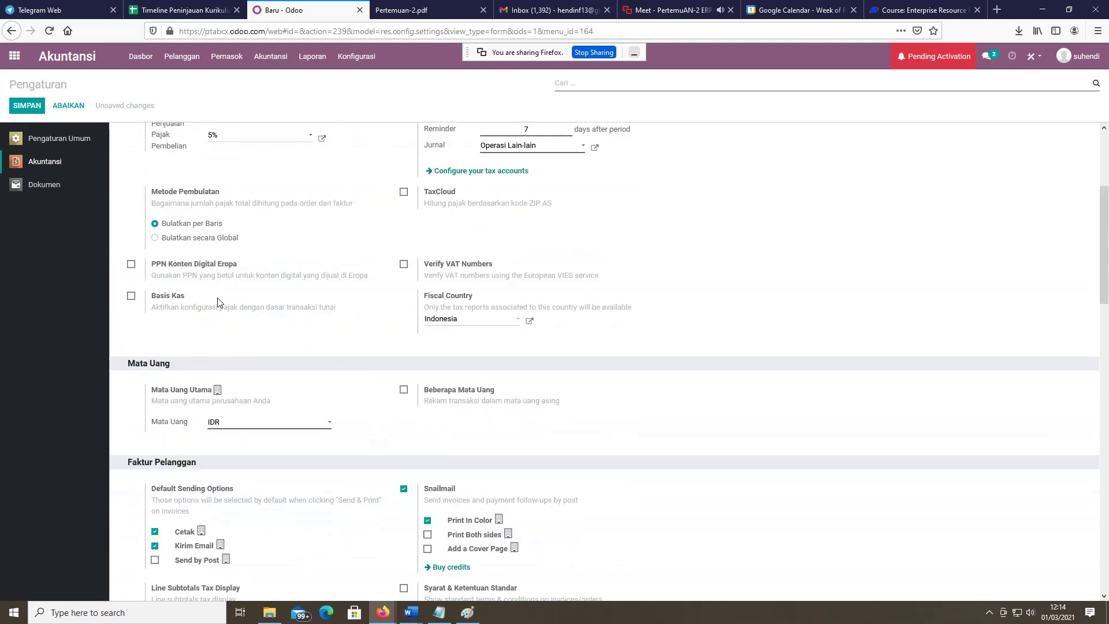
pyautogui.scroll(-8, 218, 298)
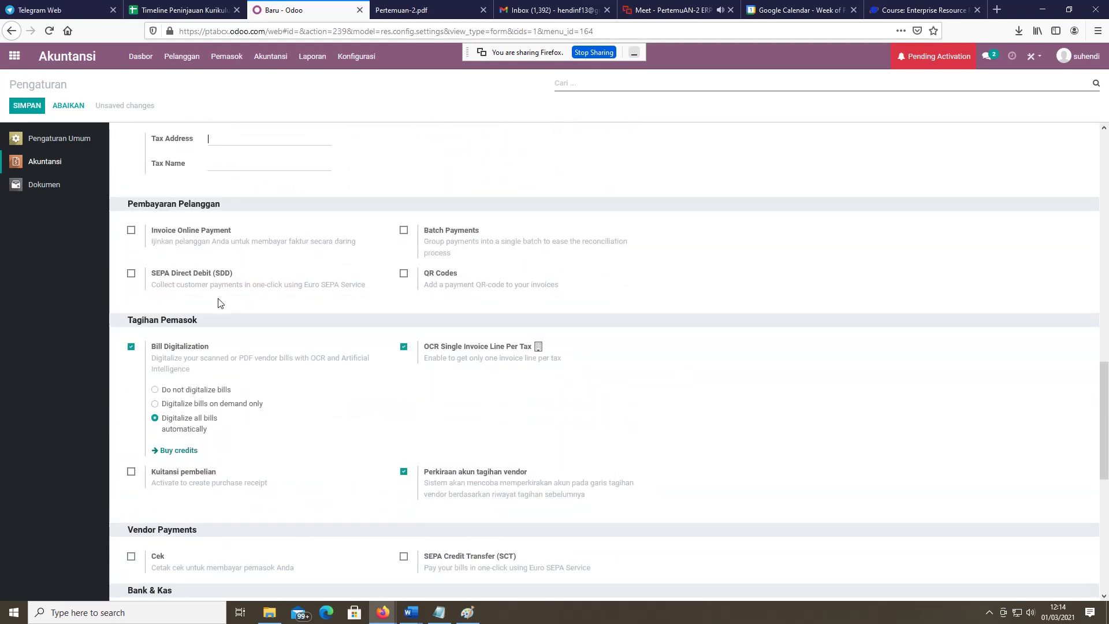
pyautogui.scroll(3, 219, 300)
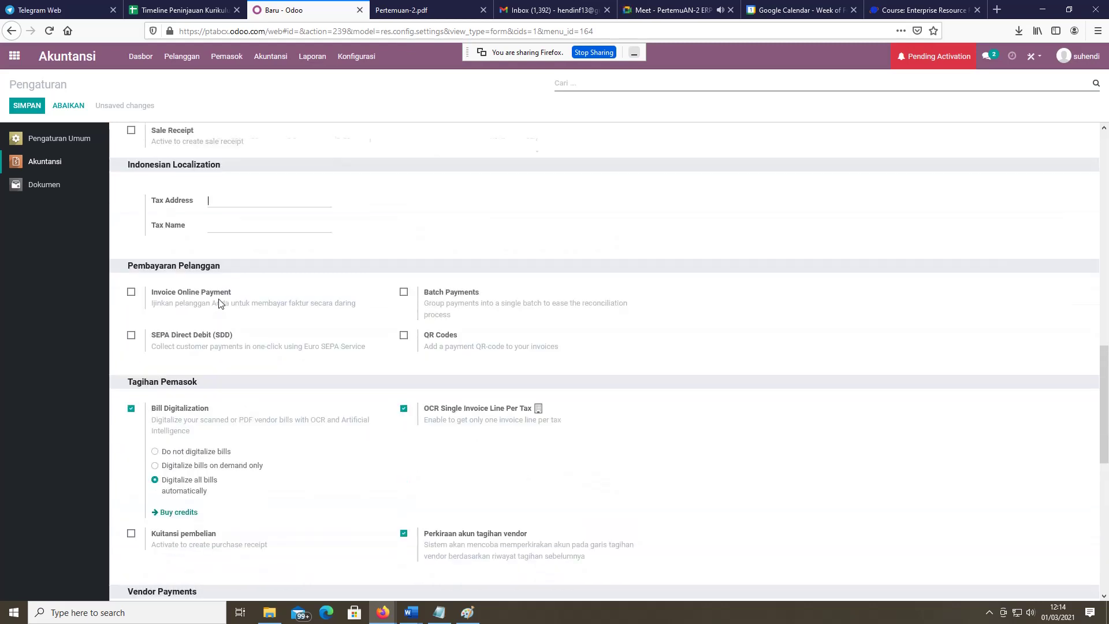
pyautogui.click(211, 323)
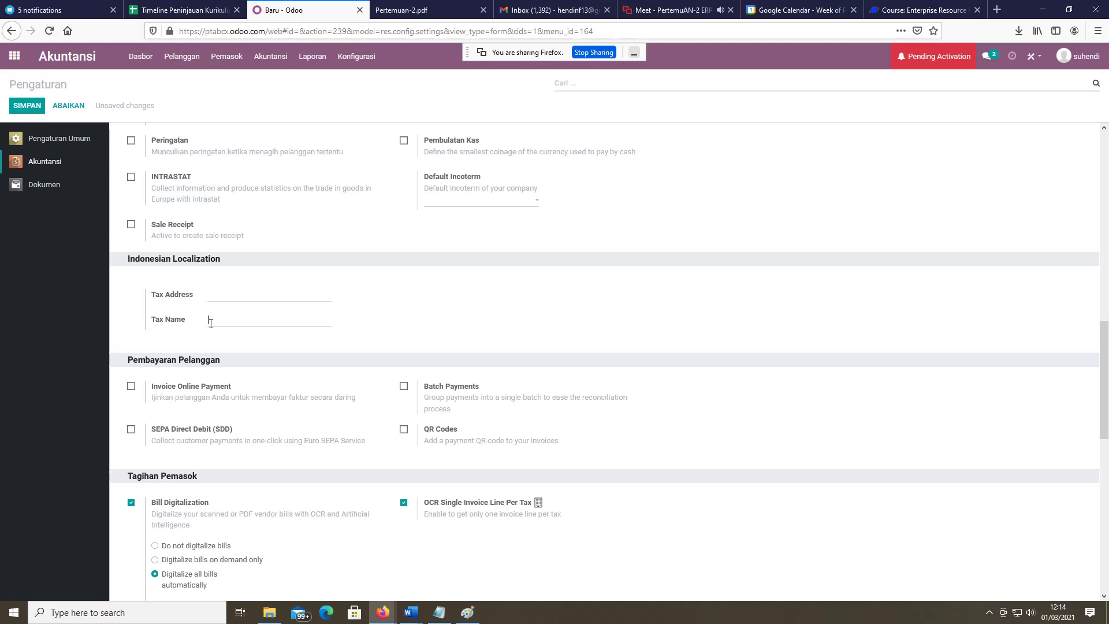
# Examine the customer payment, vendor bill, vendor payment, bank and cash, fiscal period, analytic and report settings.
pyautogui.scroll(-2, 211, 324)
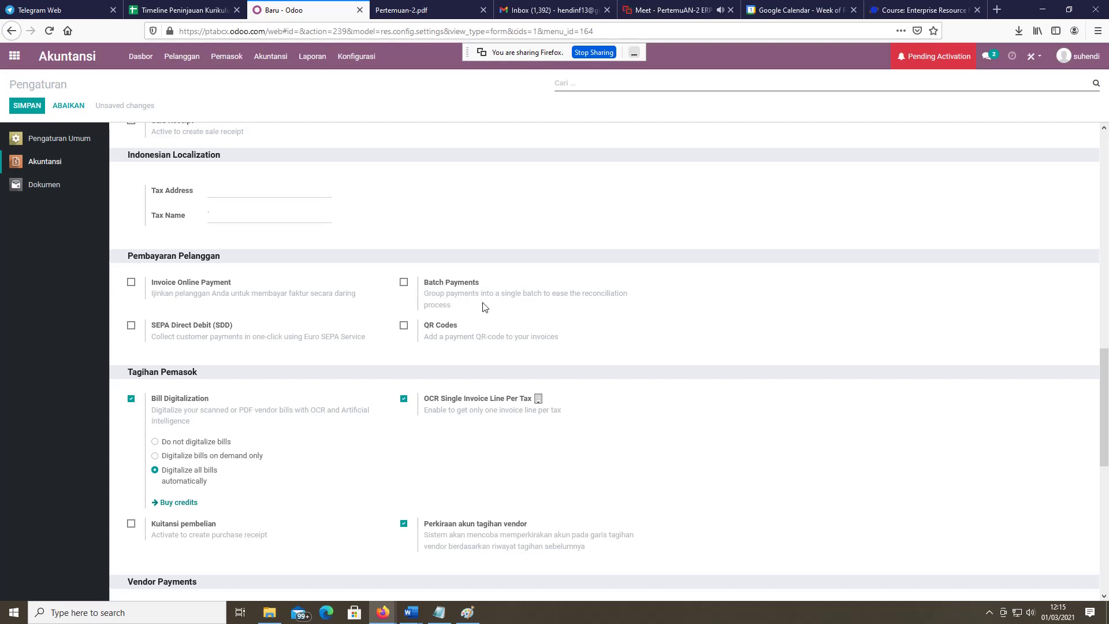
pyautogui.scroll(-1, 483, 307)
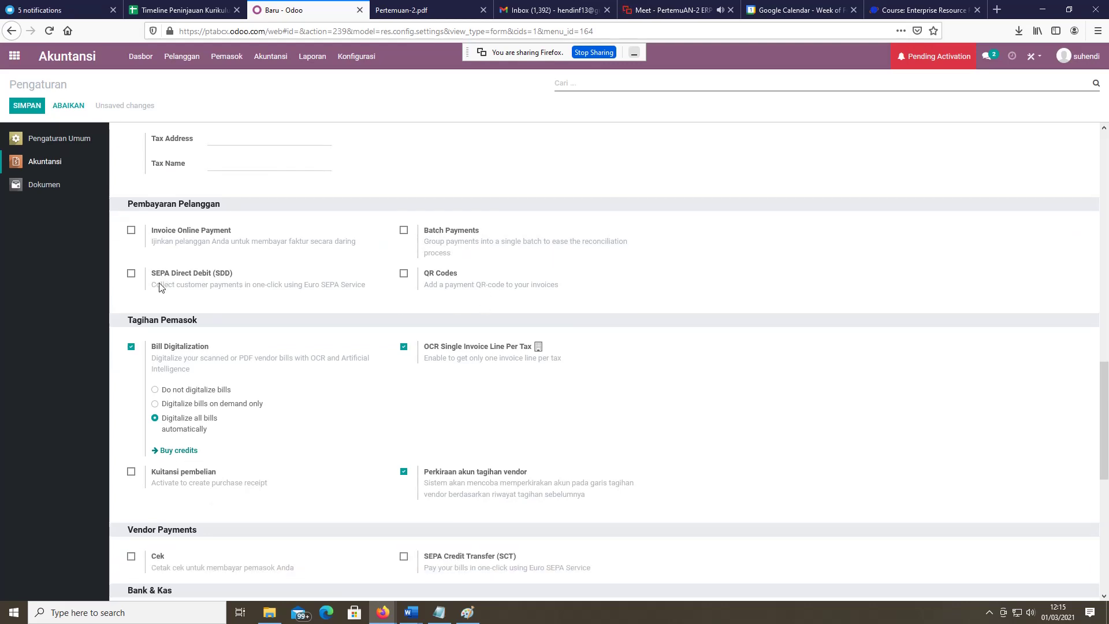
pyautogui.scroll(-1, 265, 377)
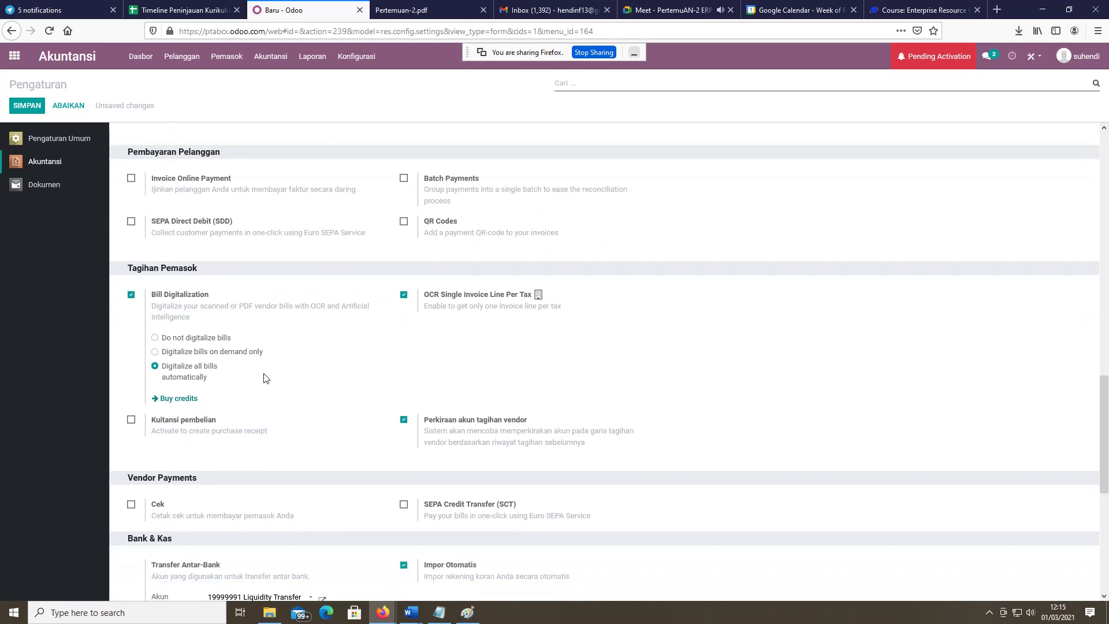
pyautogui.scroll(-1, 186, 315)
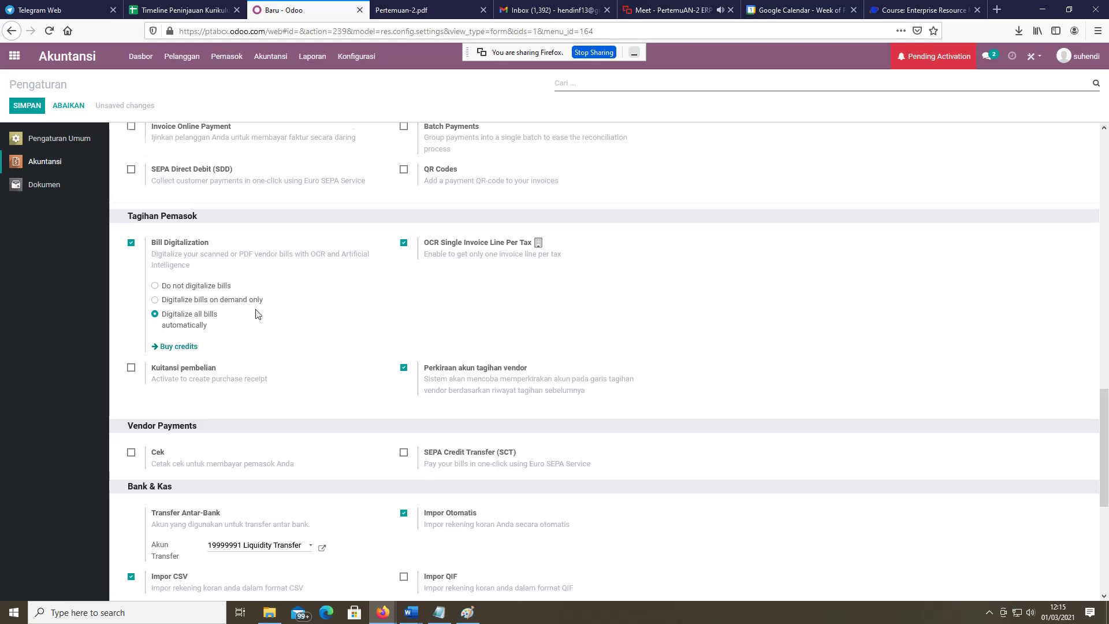
pyautogui.scroll(-3, 257, 314)
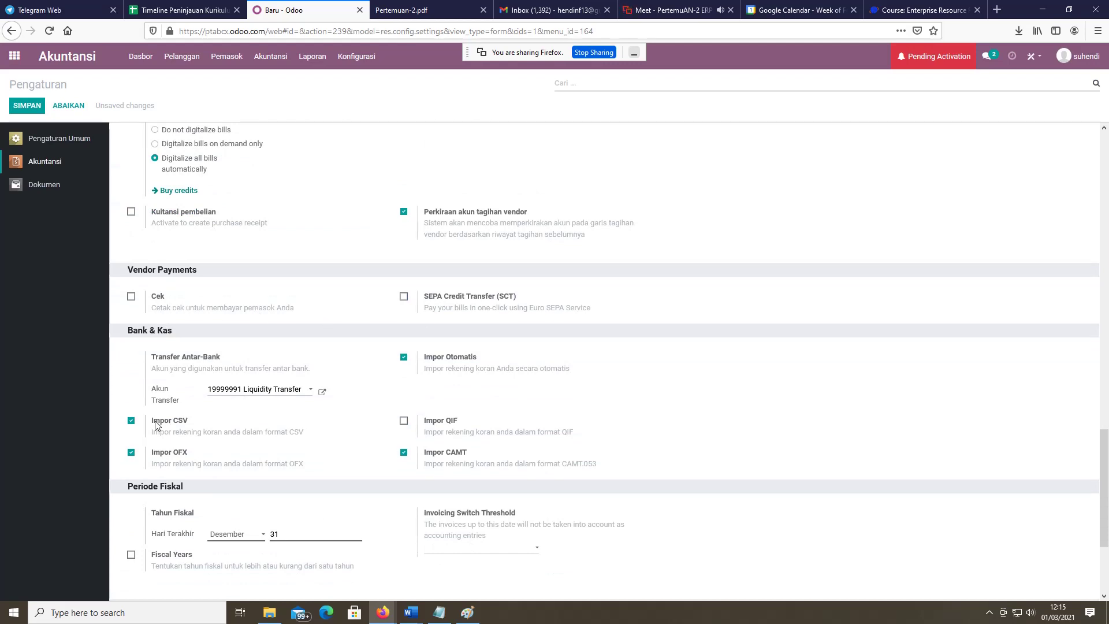
pyautogui.scroll(-3, 156, 399)
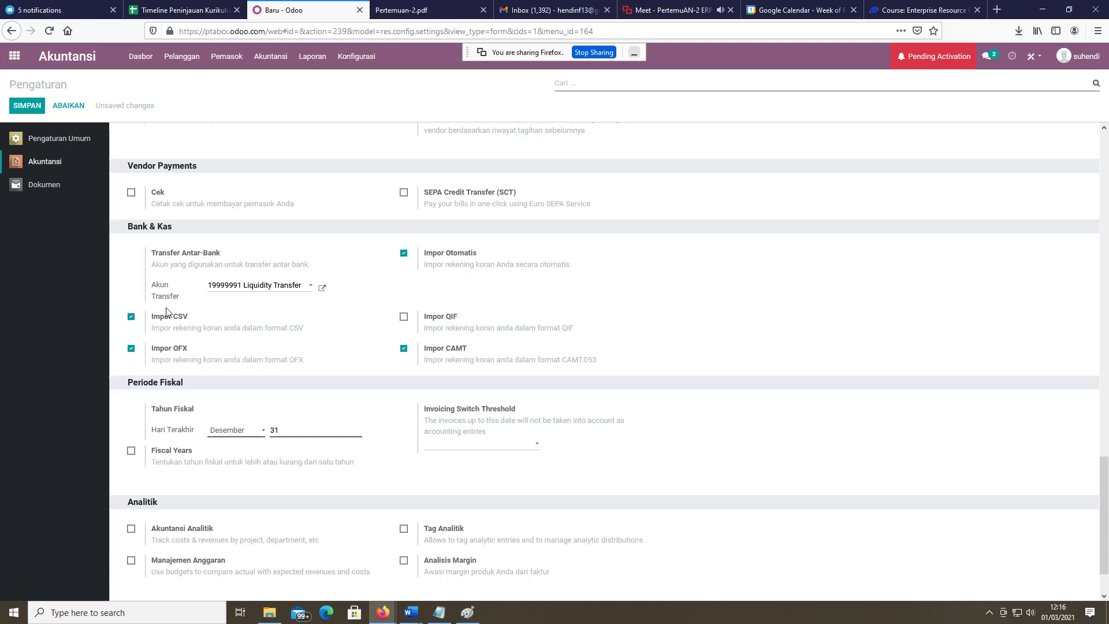
pyautogui.moveTo(150, 324)
pyautogui.scroll(-1, 330, 363)
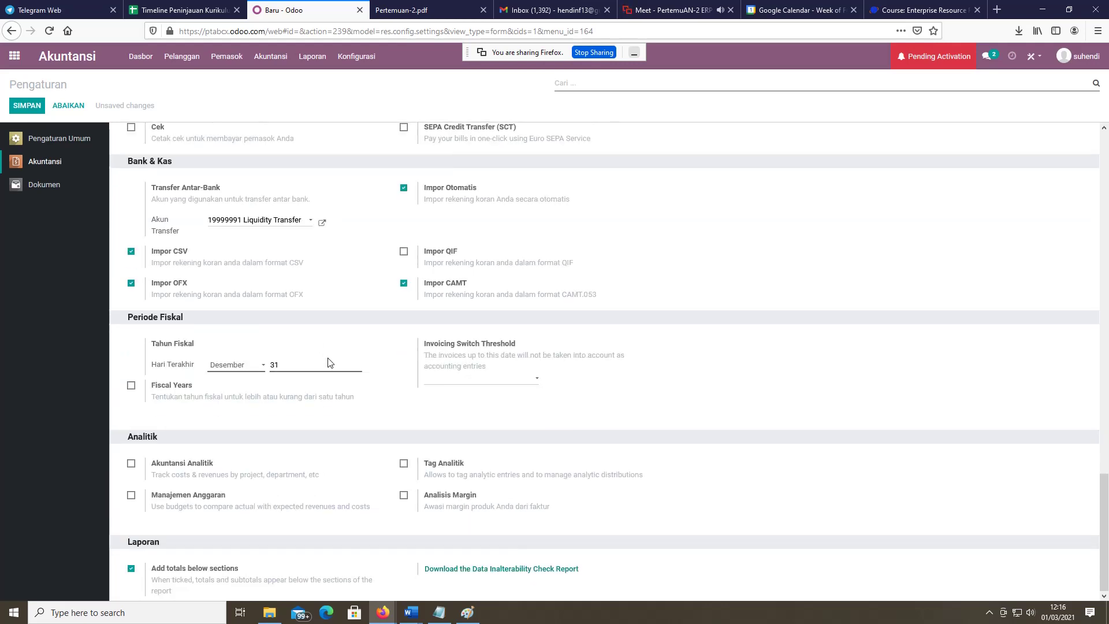
pyautogui.scroll(1, 329, 362)
pyautogui.scroll(-1, 328, 362)
# Switch from the accounting settings to the lesson document Pertemuan-2.pdf.
pyautogui.scroll(7, 225, 569)
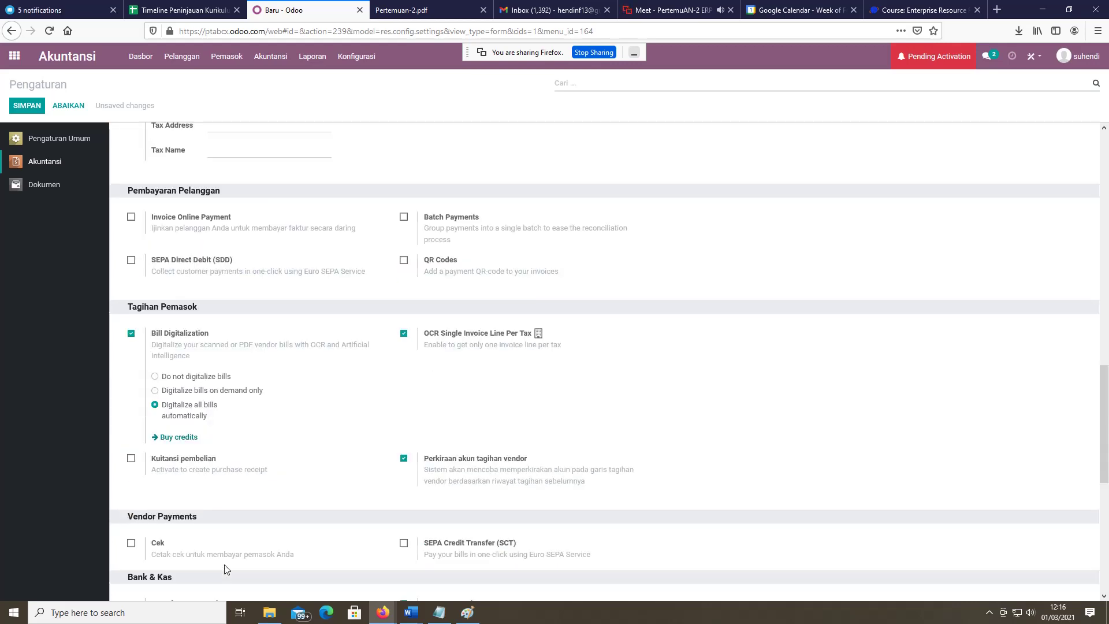
pyautogui.scroll(15, 225, 569)
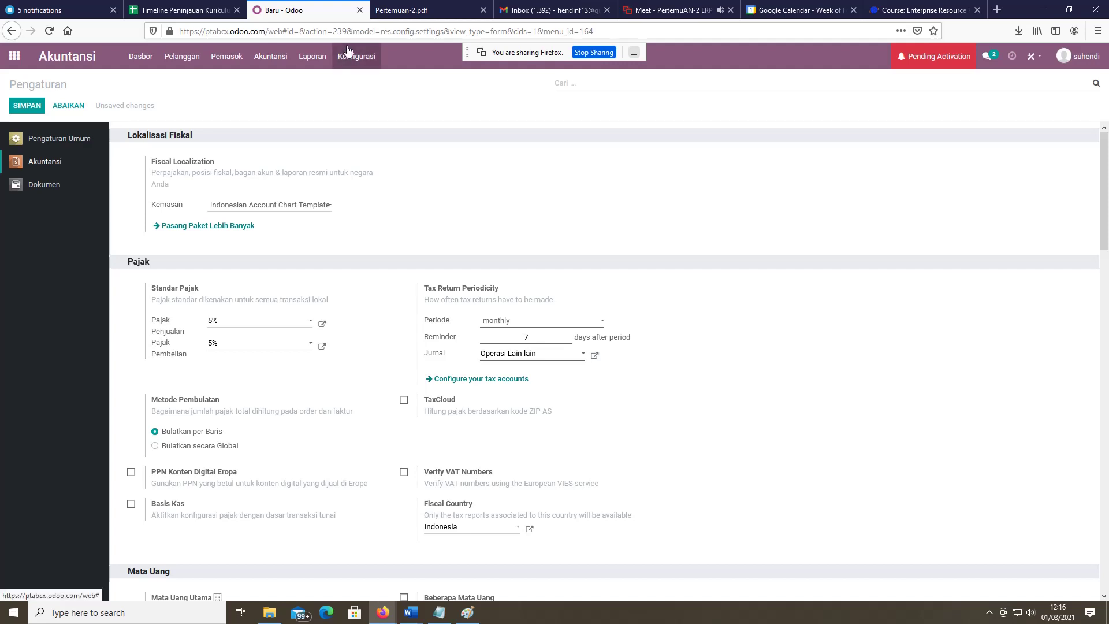
pyautogui.click(405, 13)
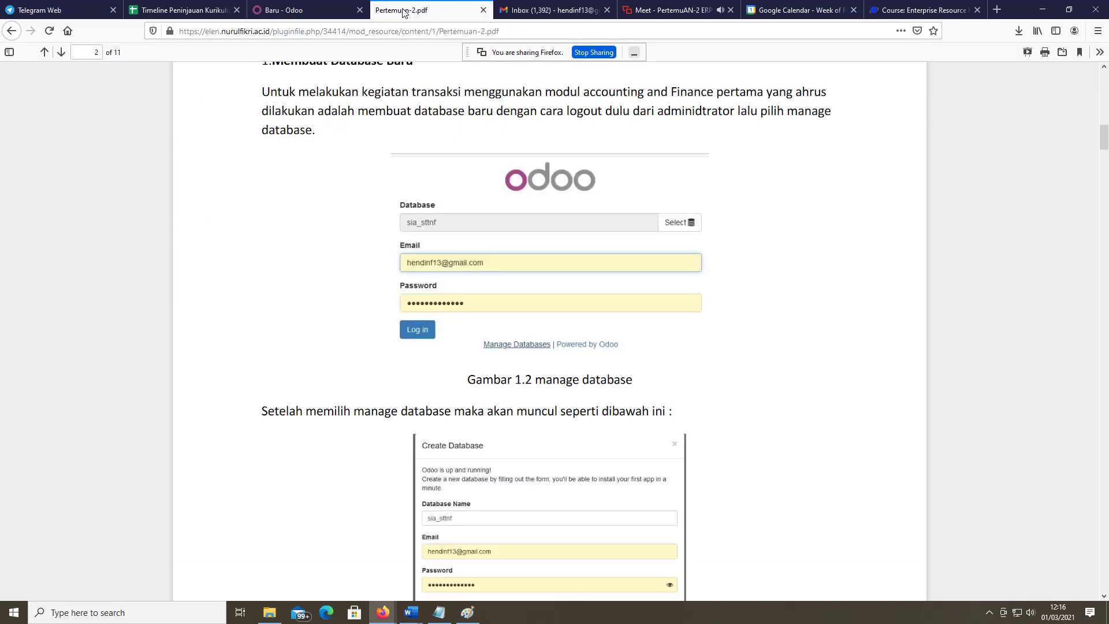
# Review the database creation part and the Install Modul section of the lesson document.
pyautogui.scroll(15, 457, 328)
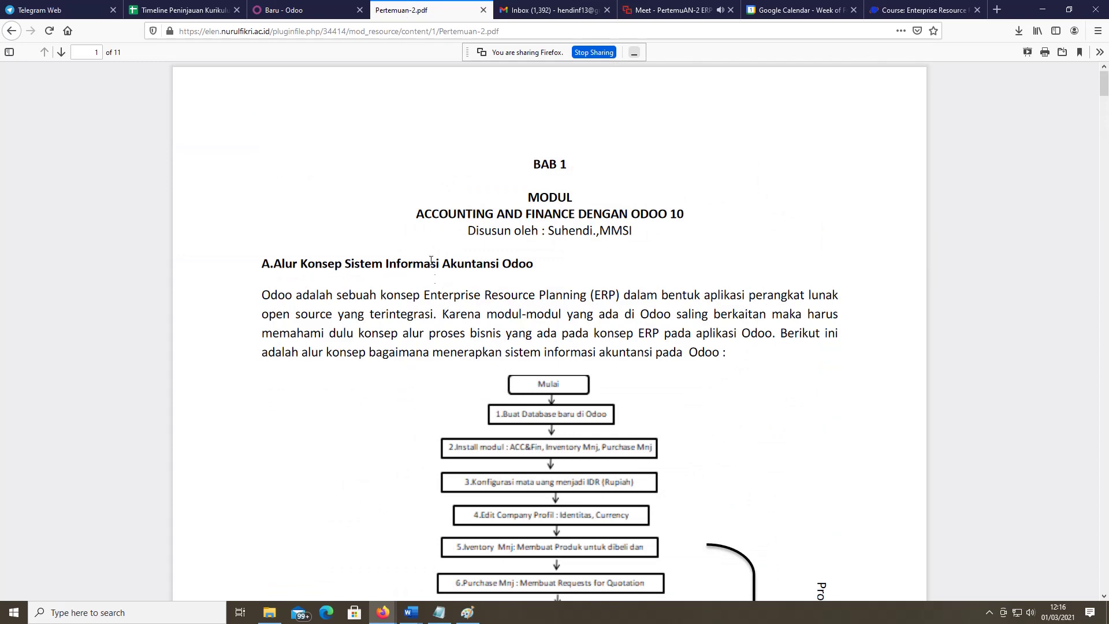
pyautogui.scroll(-15, 430, 260)
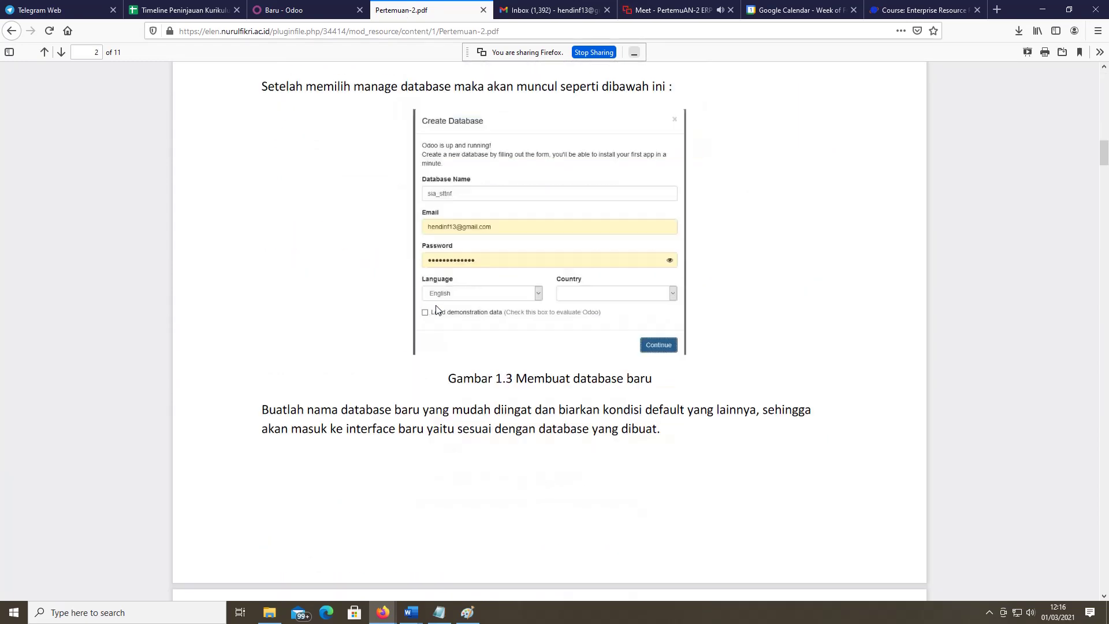
pyautogui.scroll(-15, 436, 310)
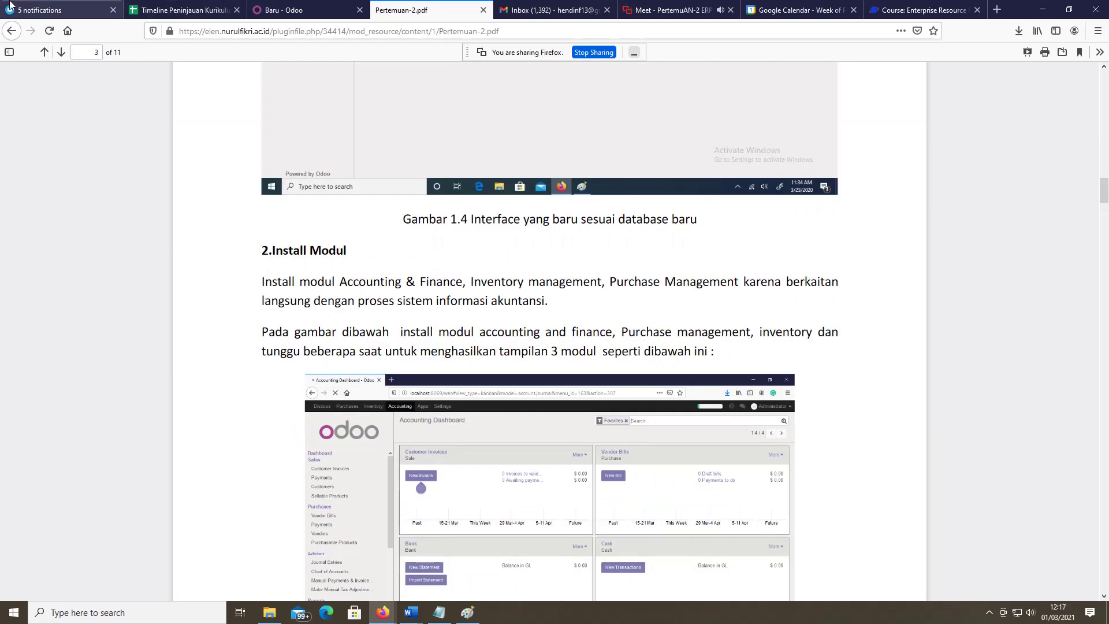
# Return to Odoo, discard the unsaved accounting settings changes and go to the home screen with all apps.
pyautogui.click(311, 10)
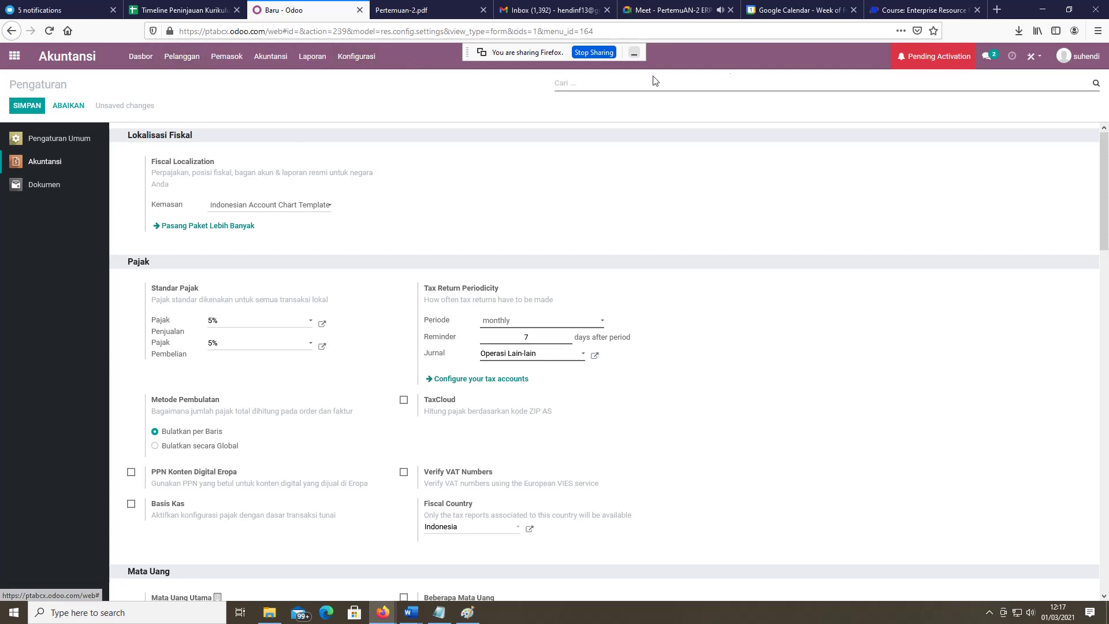
pyautogui.click(129, 59)
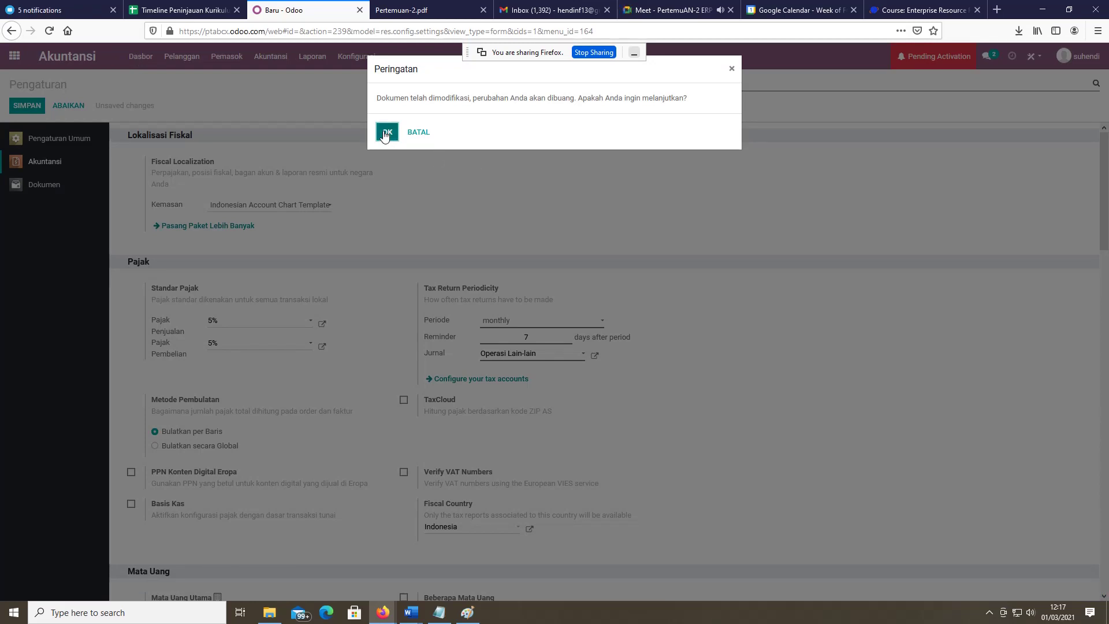
pyautogui.click(386, 133)
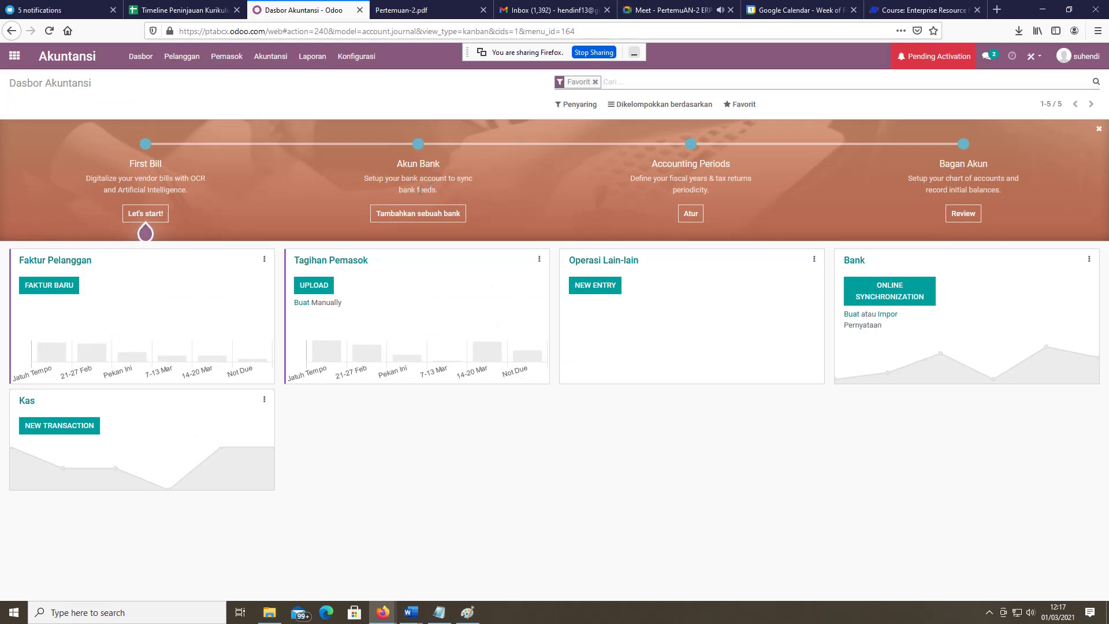
pyautogui.click(15, 56)
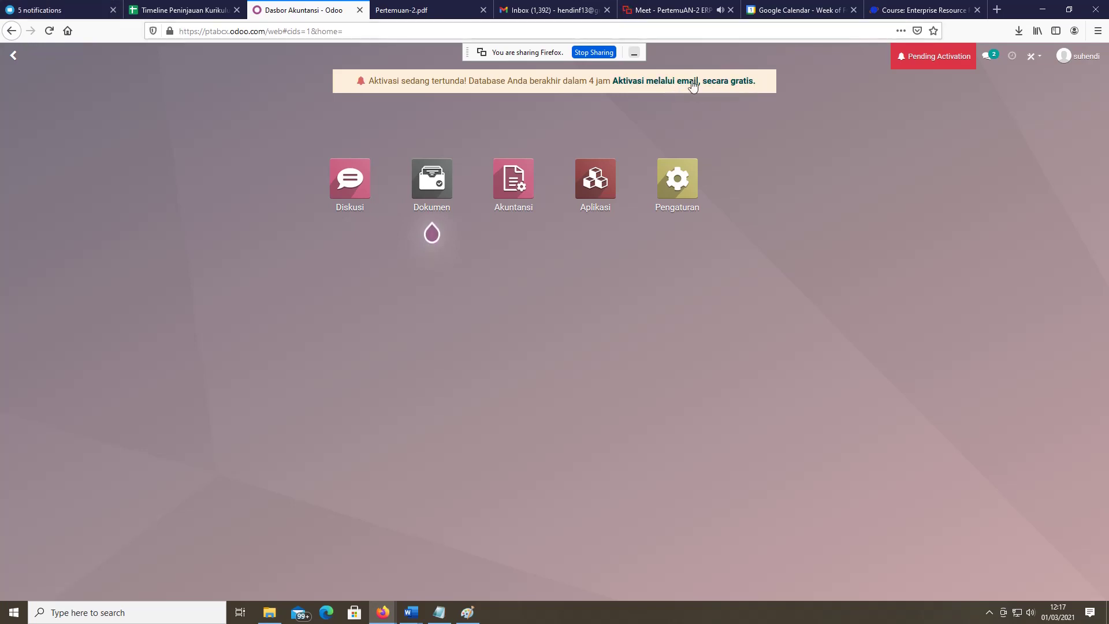
# Switch to Gmail, open the Odoo Online activation email for ptabcx.odoo.com and follow its database activation link.
pyautogui.click(519, 8)
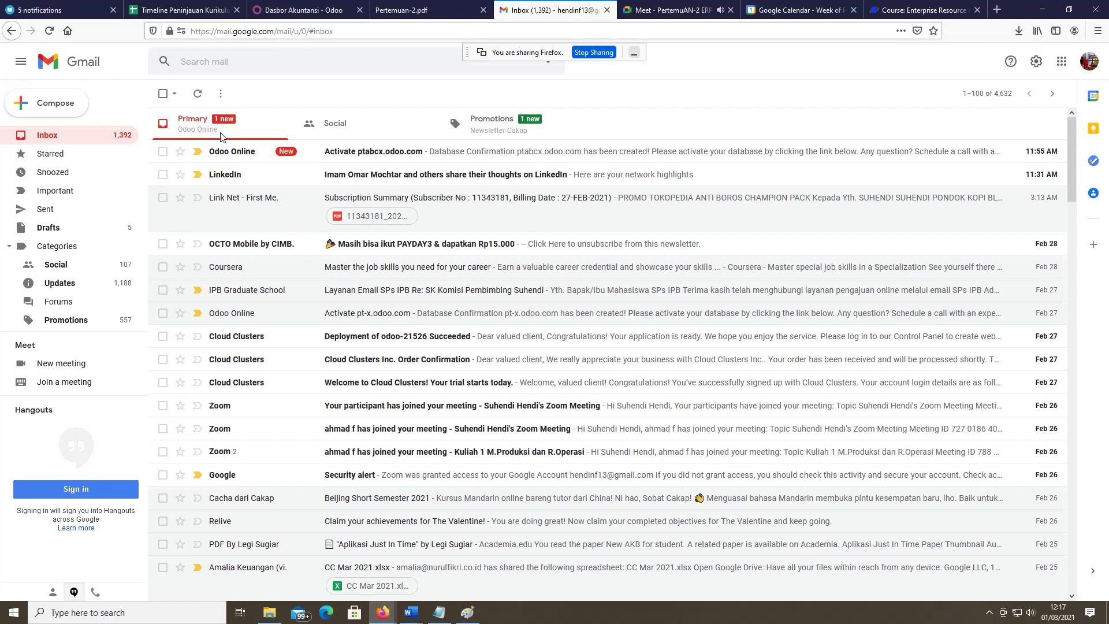
pyautogui.click(448, 151)
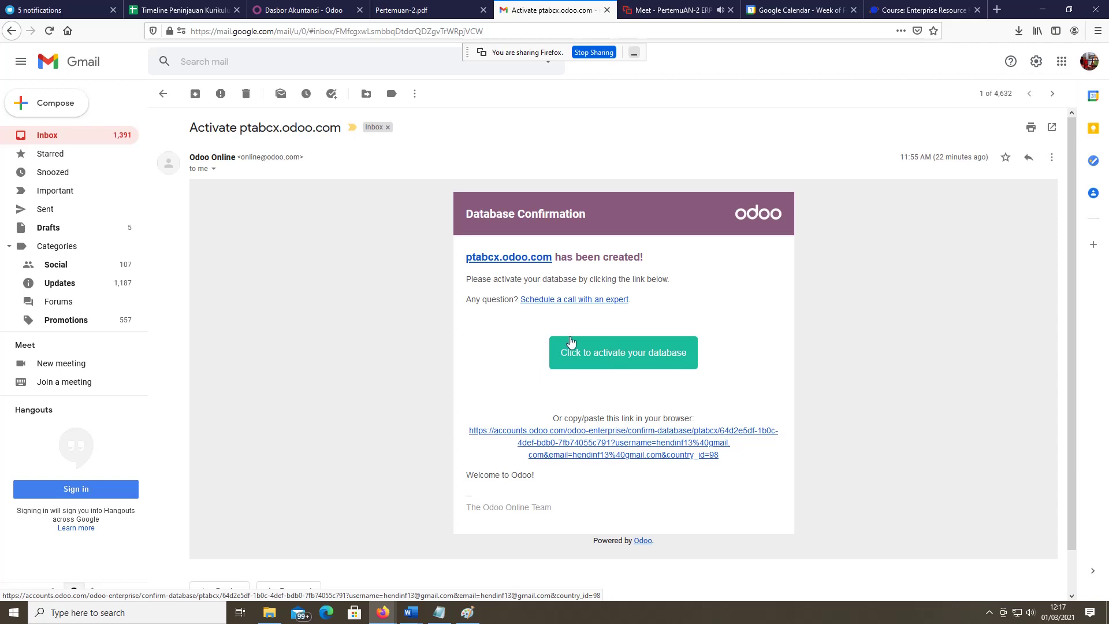
pyautogui.click(644, 355)
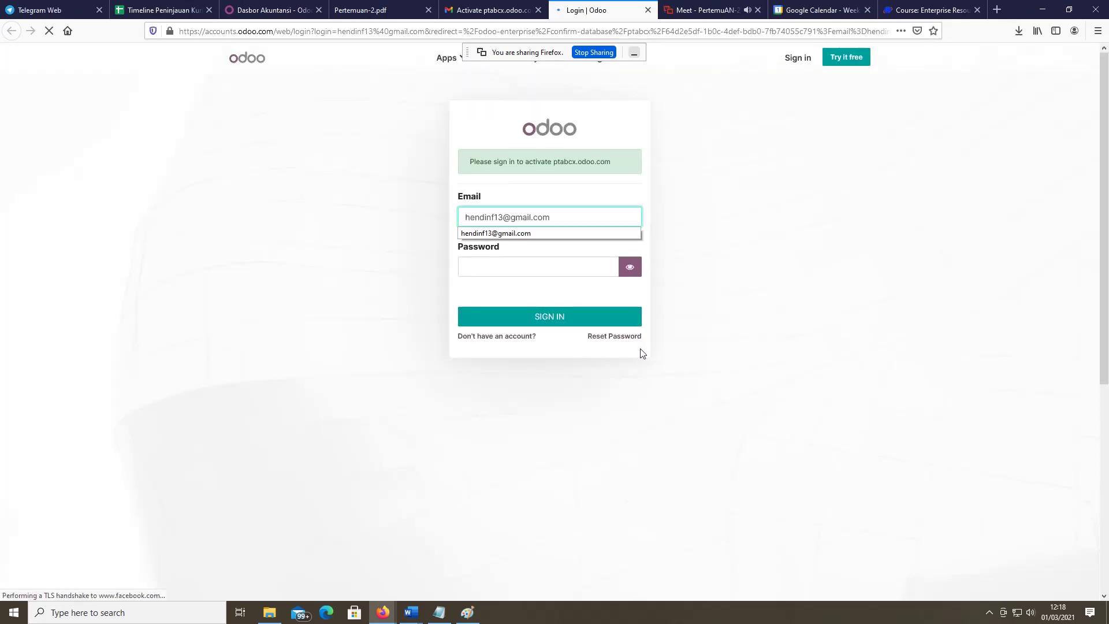
pyautogui.click(531, 232)
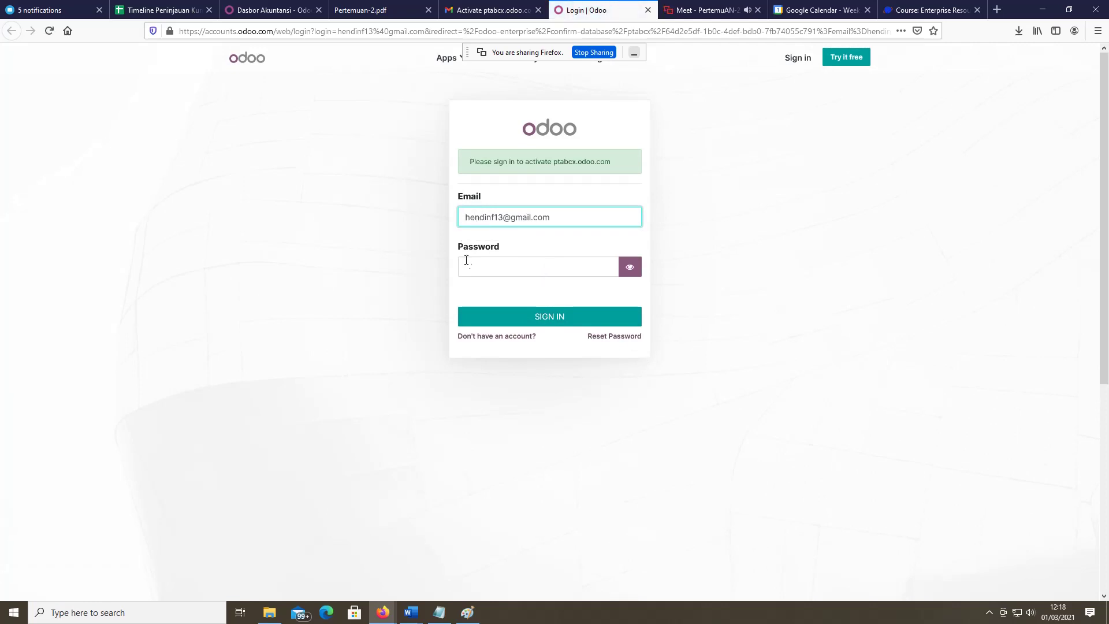
pyautogui.click(466, 263)
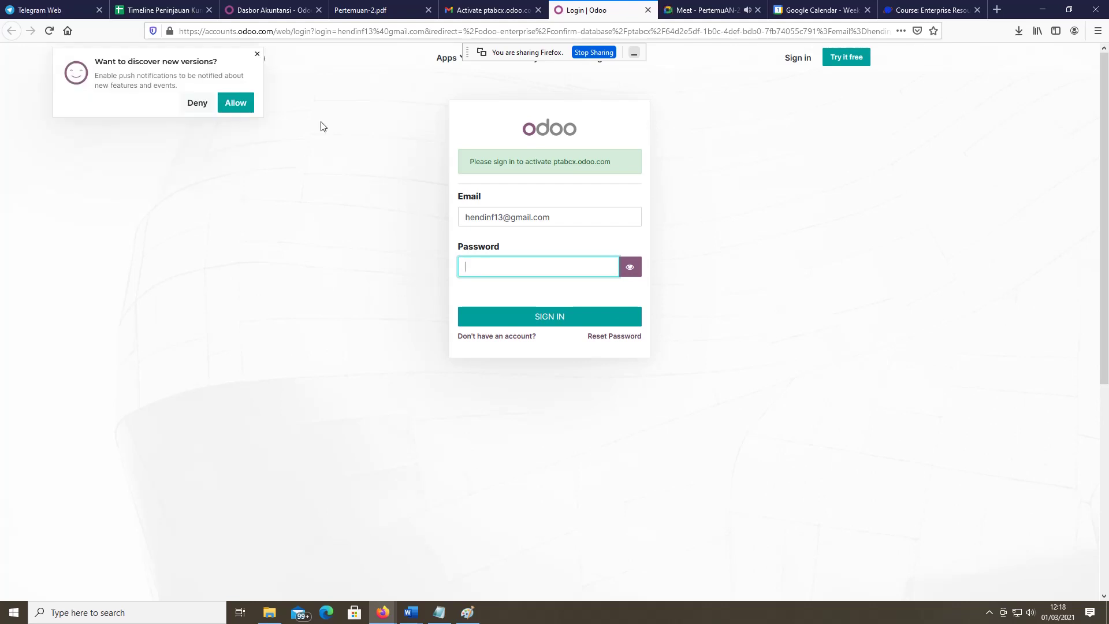
pyautogui.click(243, 102)
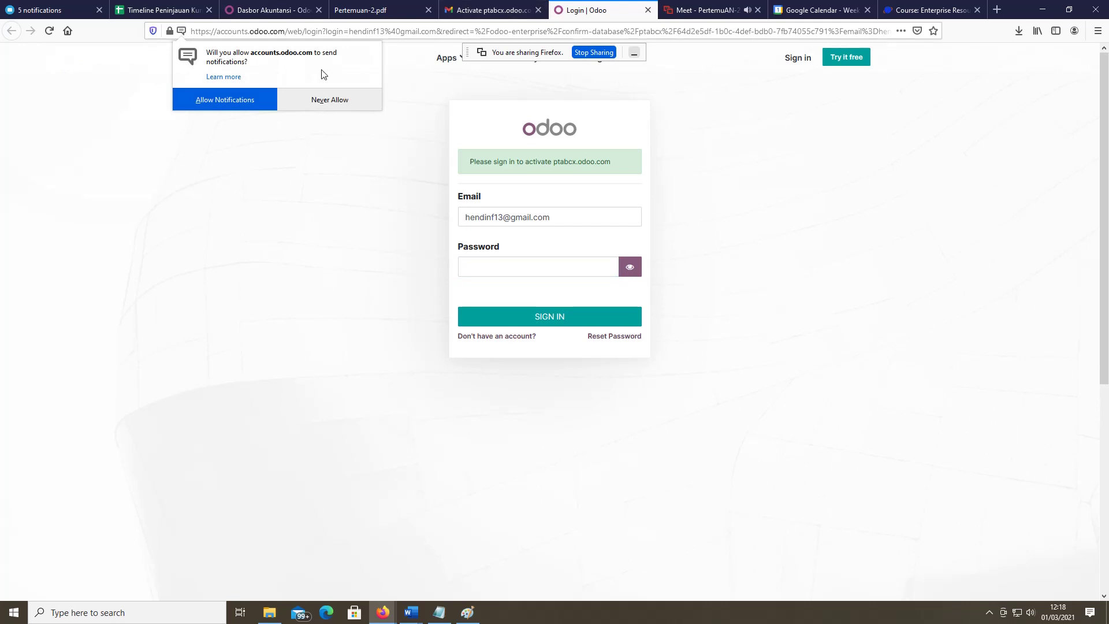
pyautogui.click(497, 12)
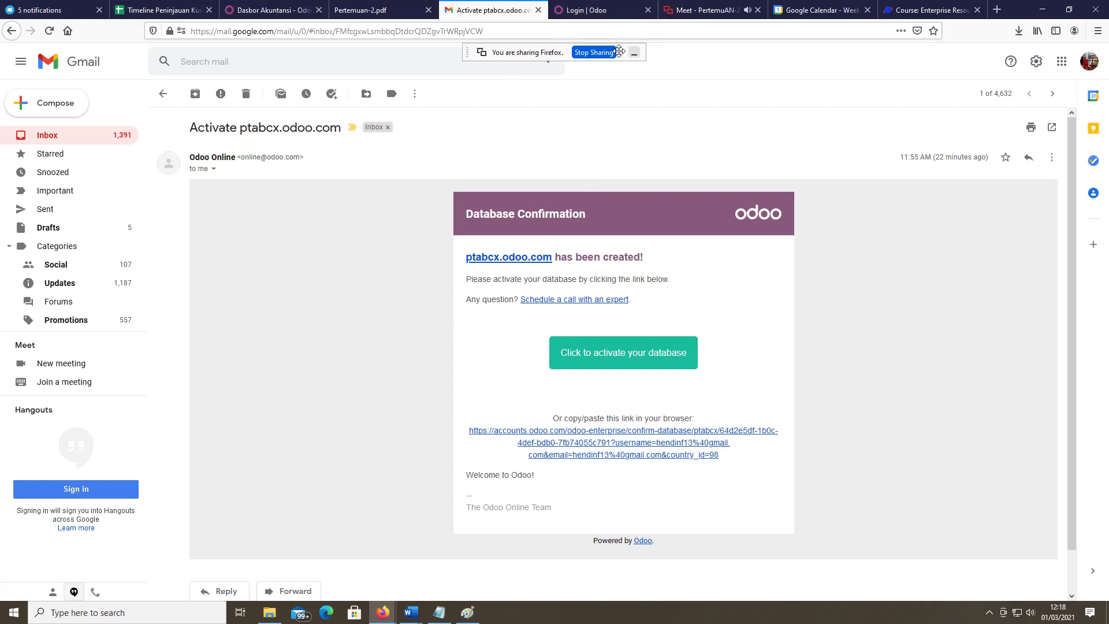
pyautogui.click(705, 10)
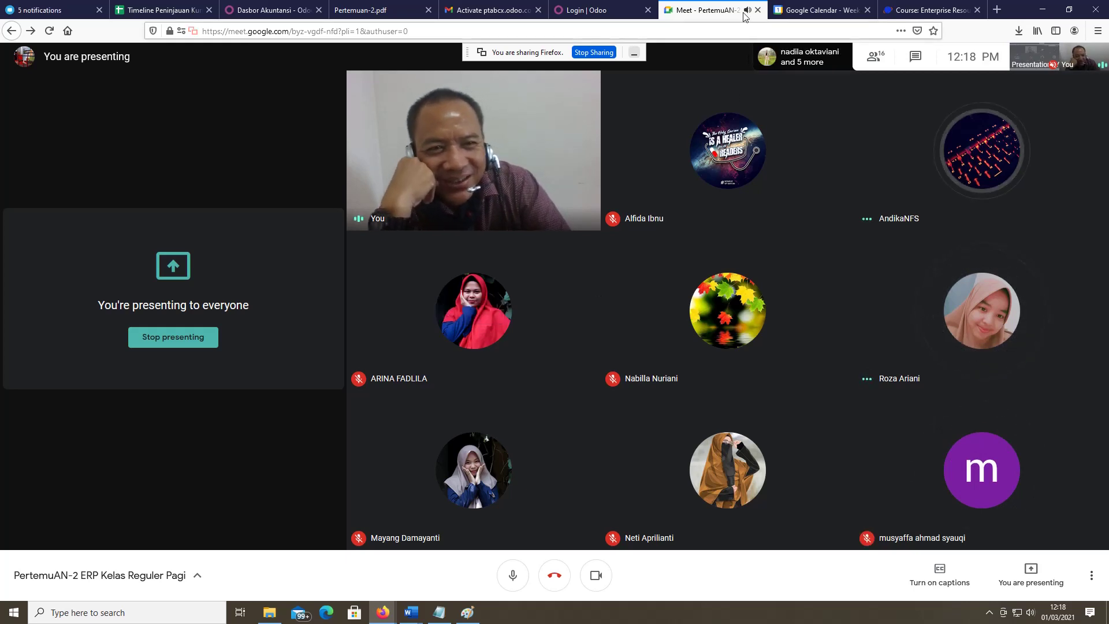
pyautogui.click(595, 12)
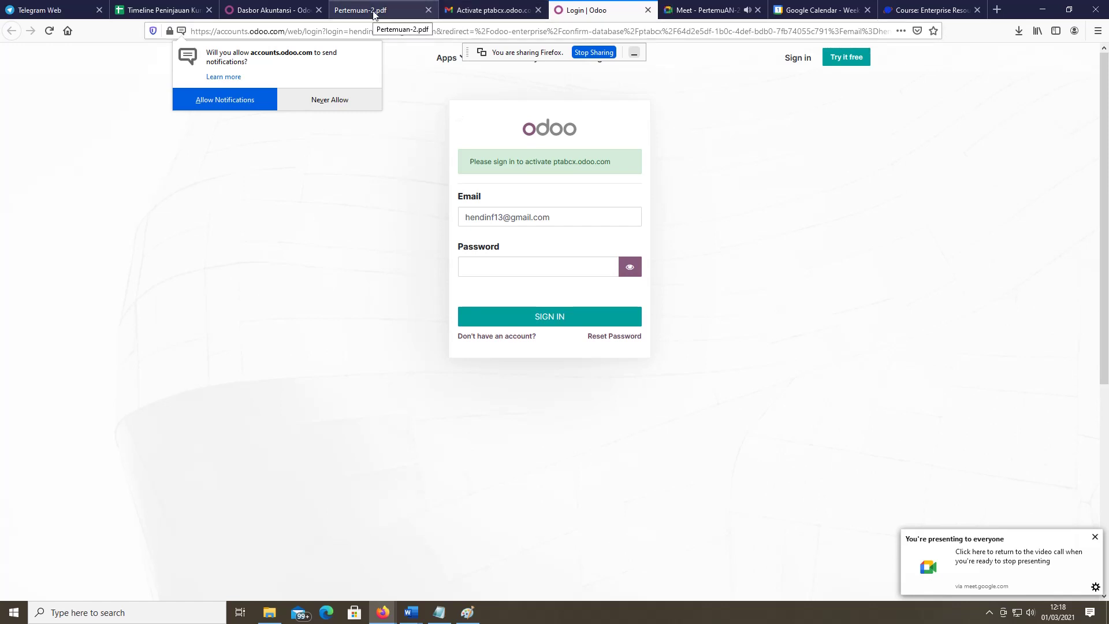
# Reopen the database activation link from the Gmail message and sign in to Odoo with the account password, saving the login in the browser.
pyautogui.click(494, 8)
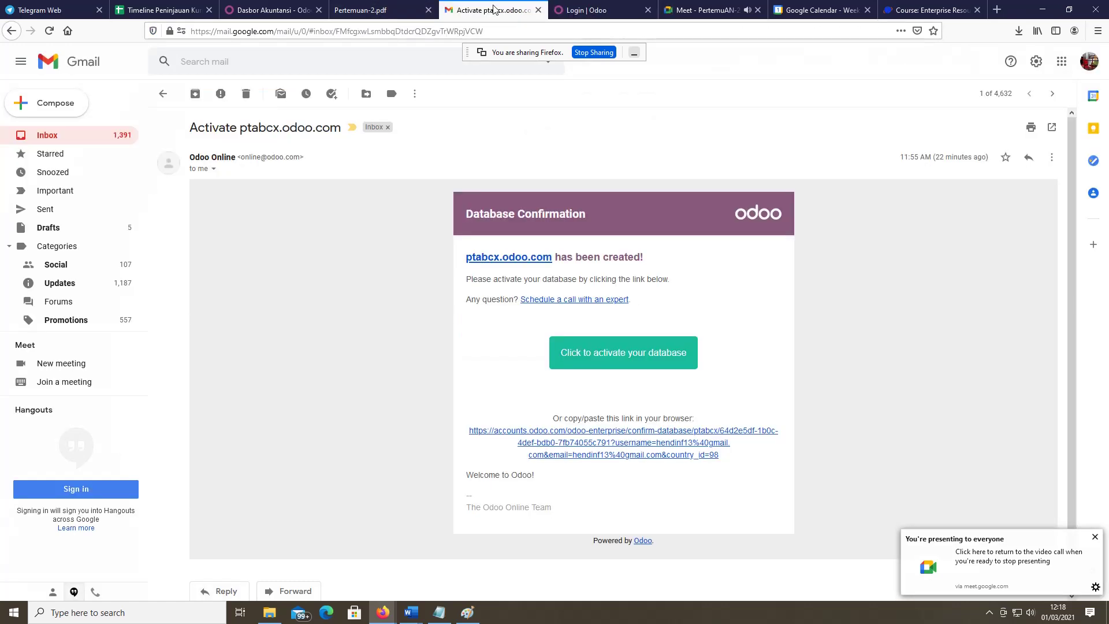
pyautogui.click(589, 357)
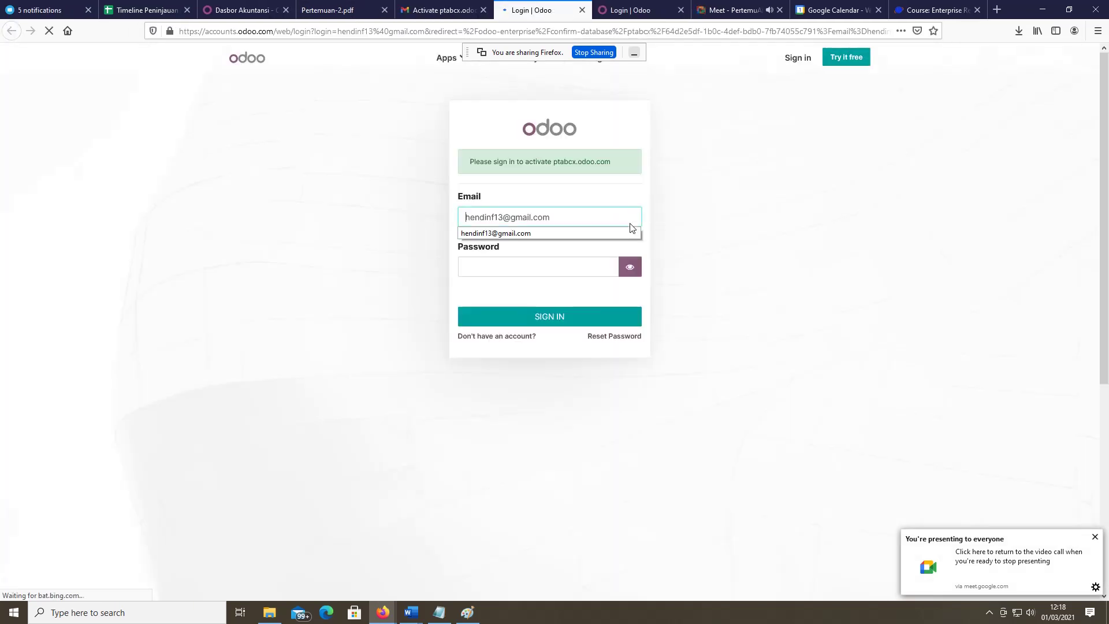
pyautogui.click(537, 264)
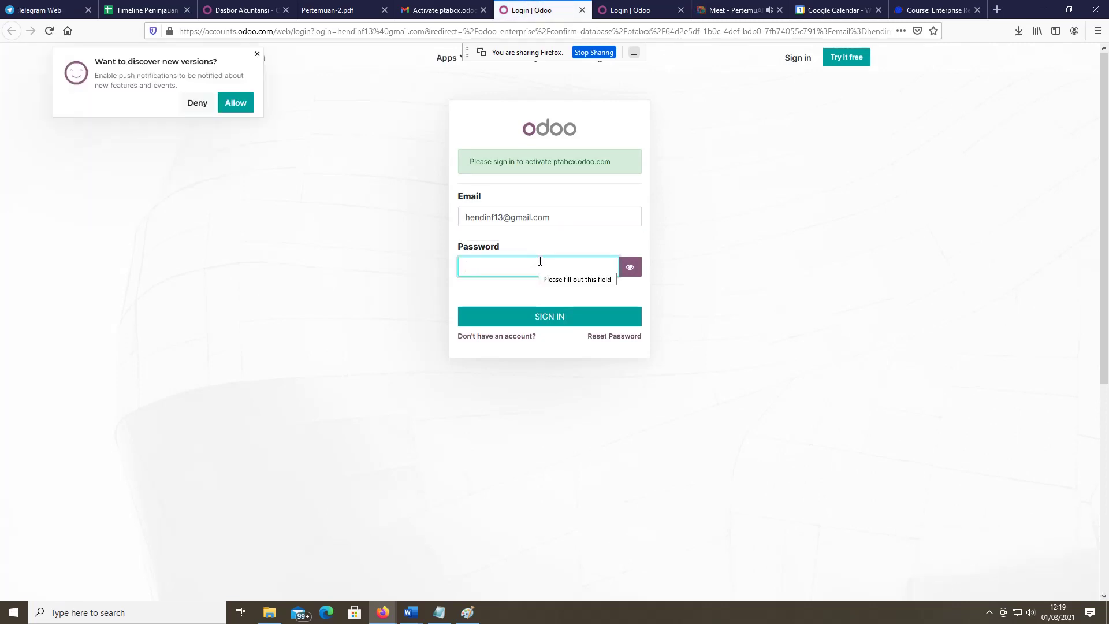
pyautogui.write('•')
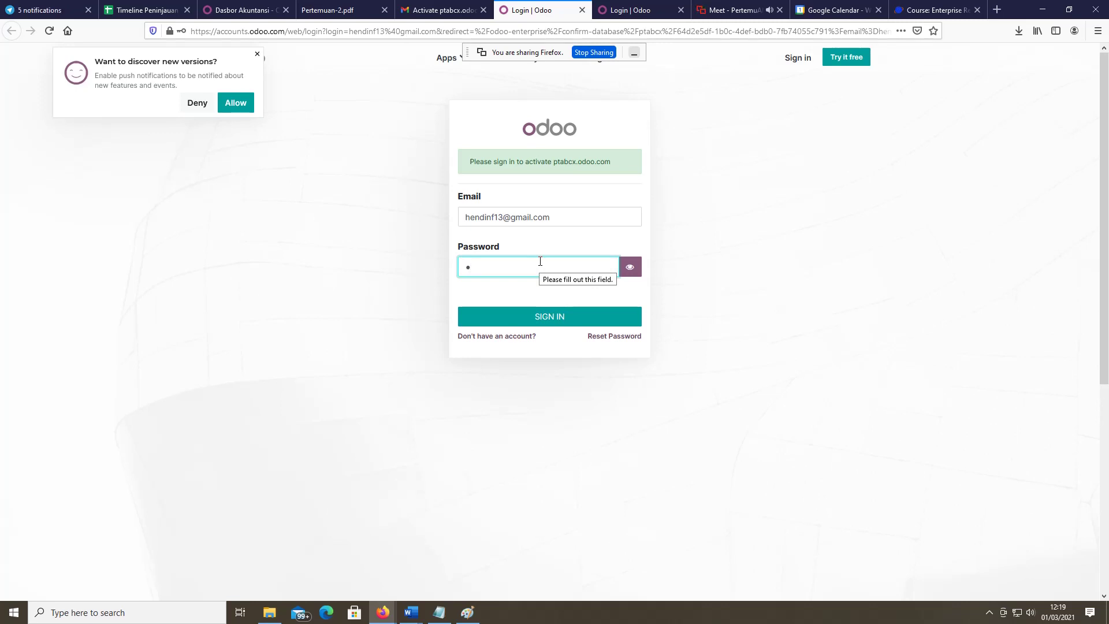
pyautogui.write('••••')
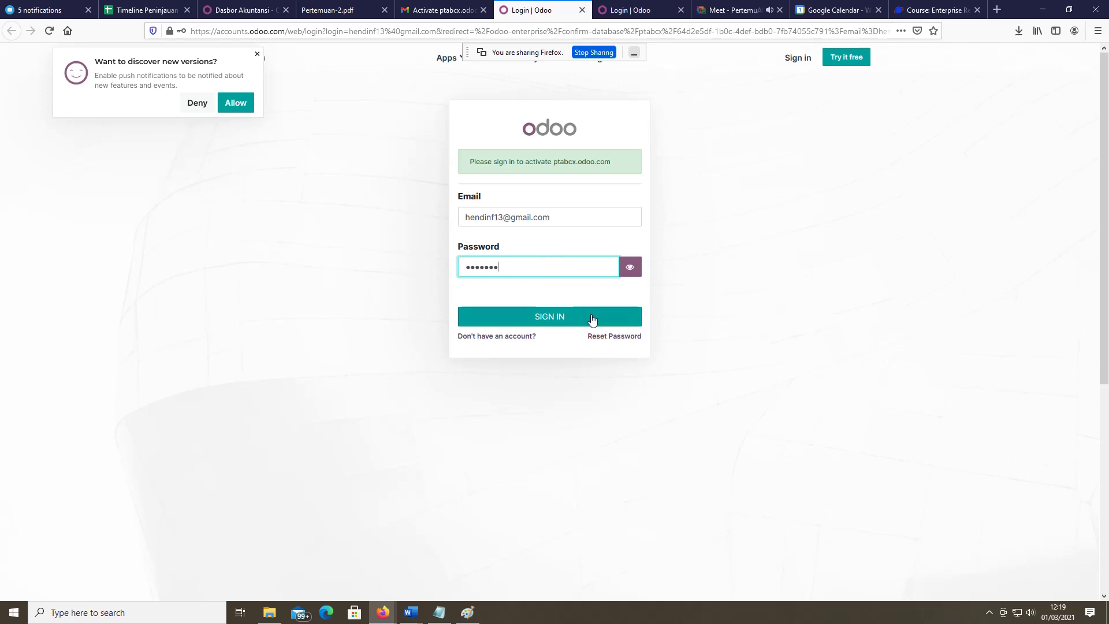
pyautogui.click(562, 316)
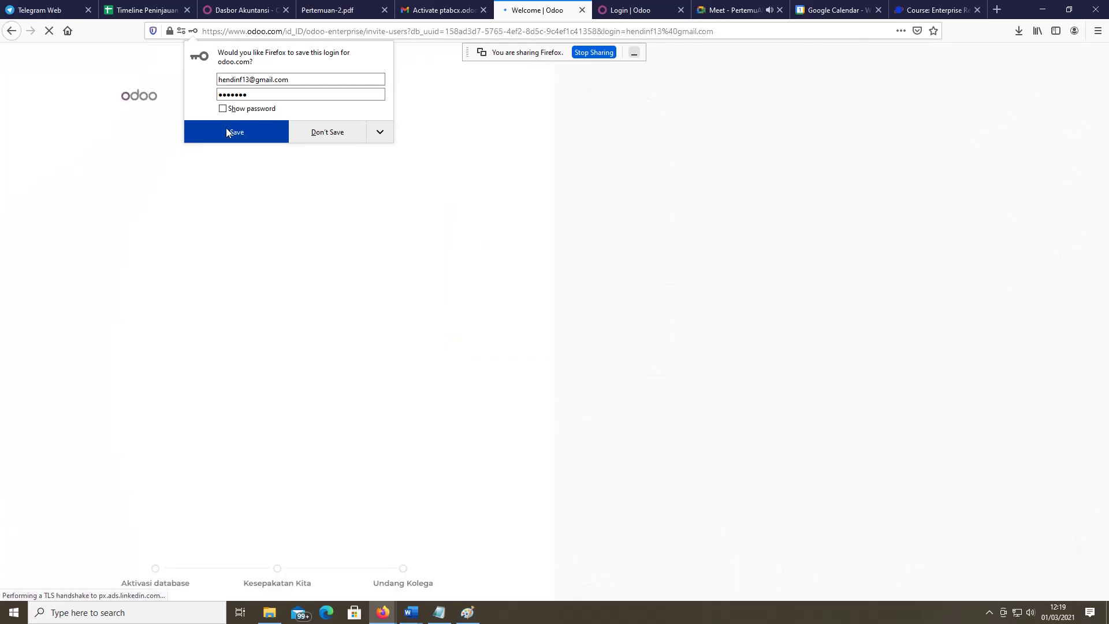
pyautogui.click(211, 132)
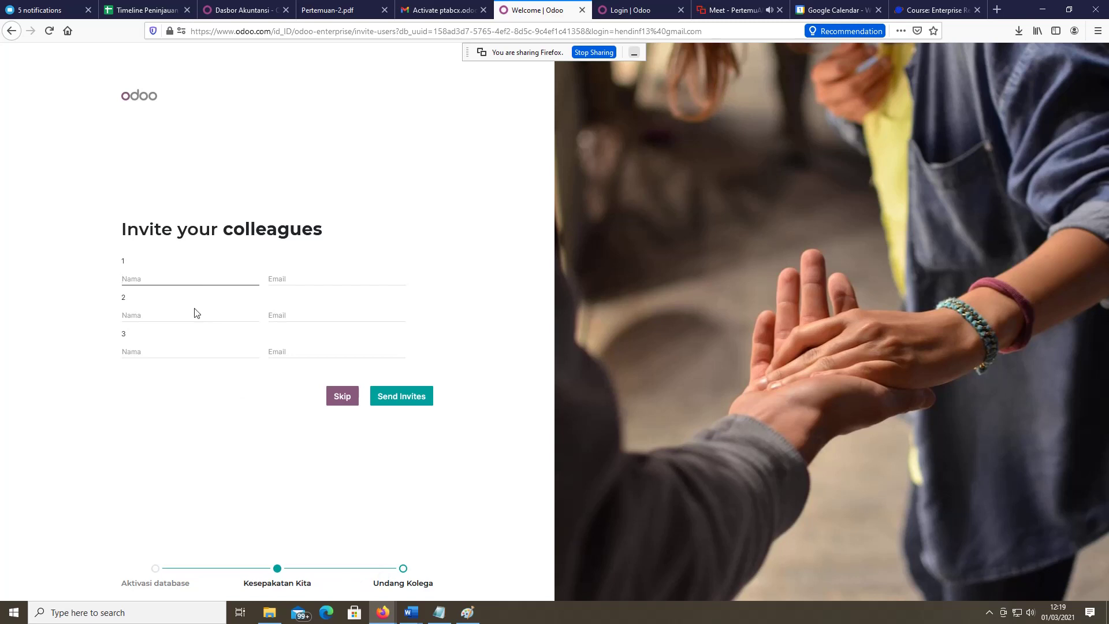
# Skip inviting colleagues and go to the activated ptabcx.odoo.com database.
pyautogui.click(342, 396)
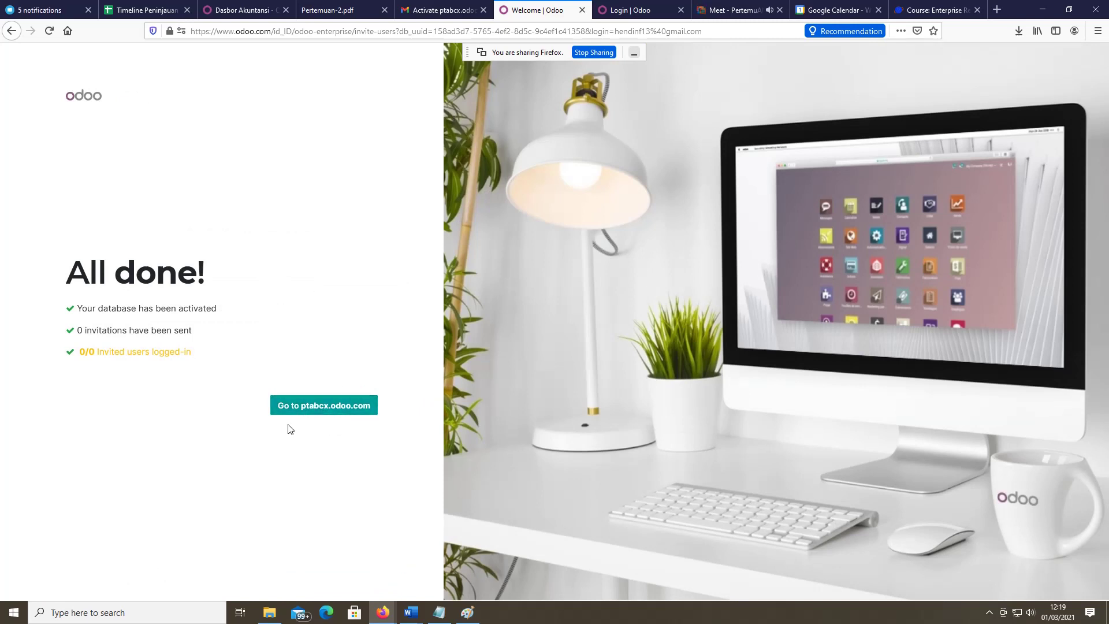
pyautogui.click(332, 406)
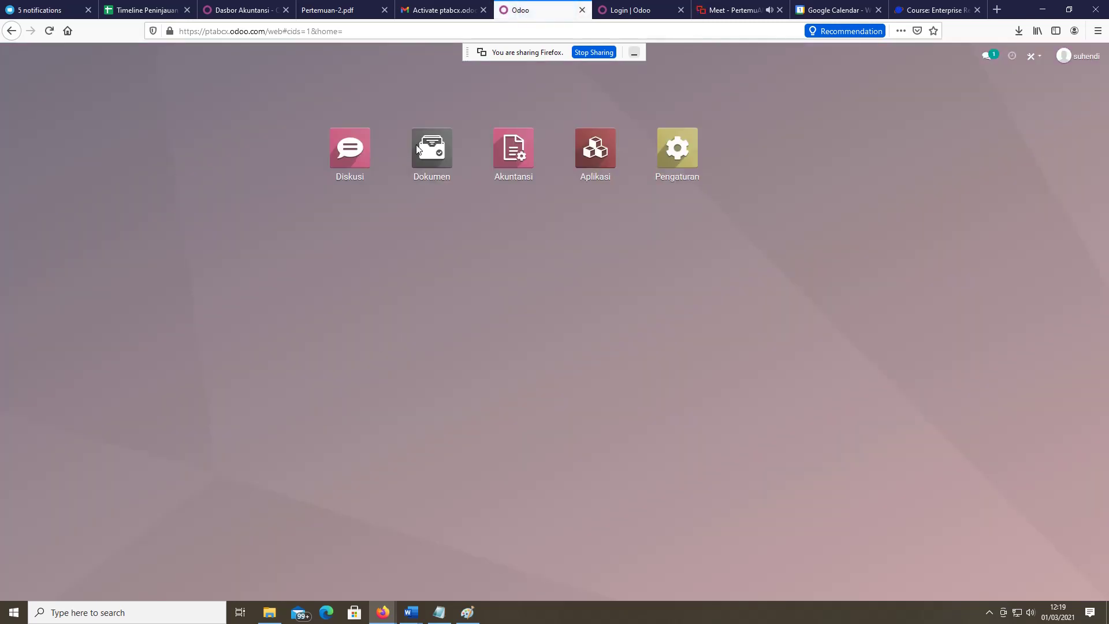
# Install the Pembelian app from the Aplikasi catalogue and confirm the extra application.
pyautogui.moveTo(417, 148)
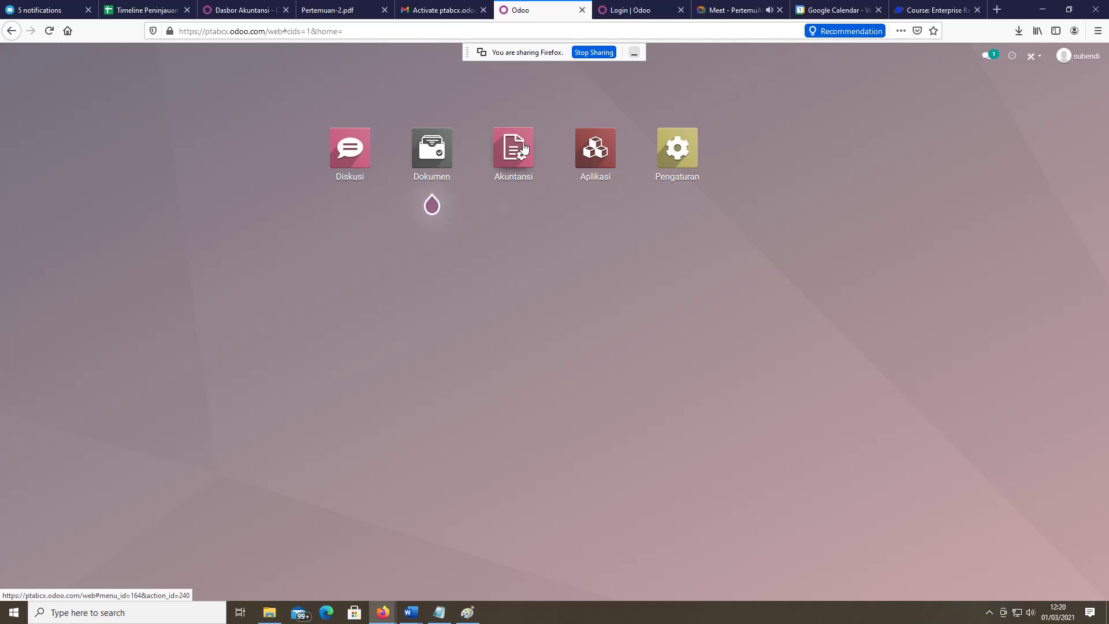
pyautogui.click(593, 151)
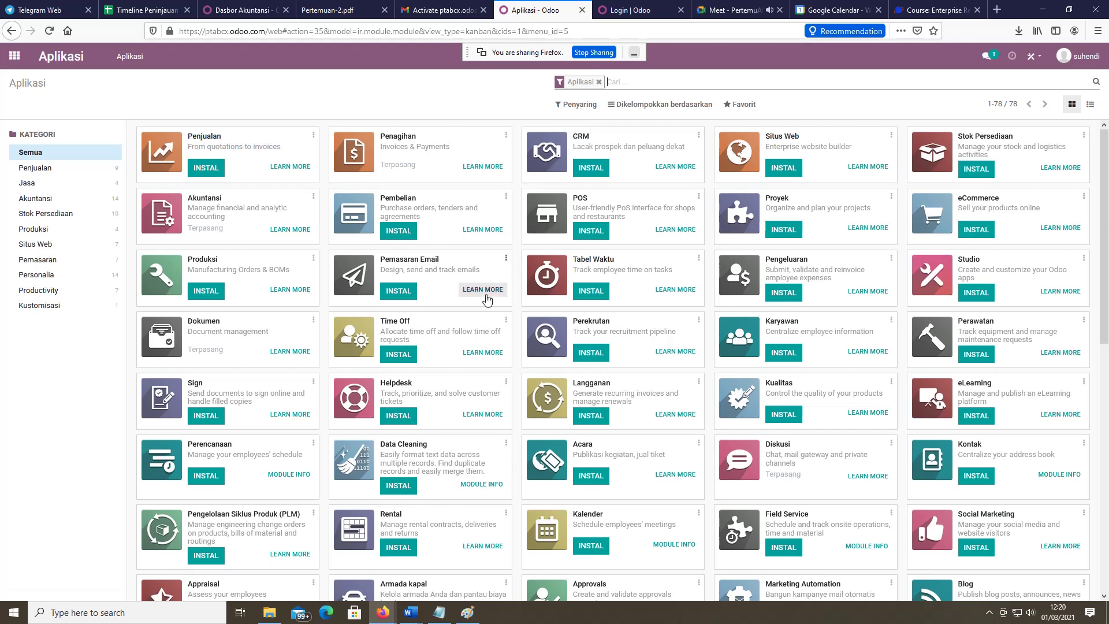
pyautogui.click(401, 232)
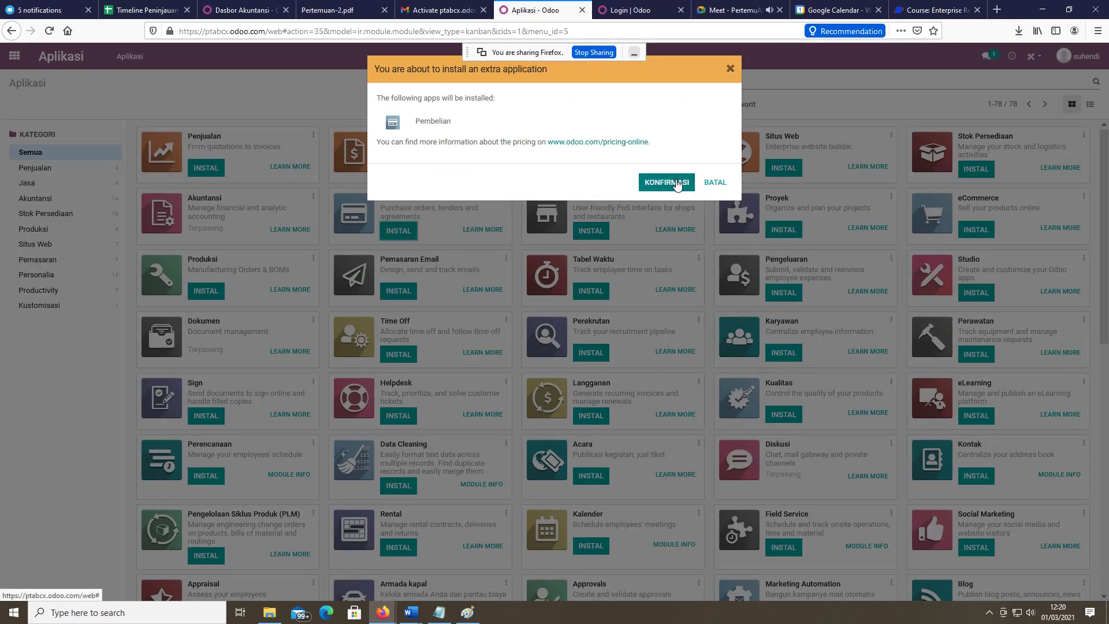
pyautogui.click(678, 184)
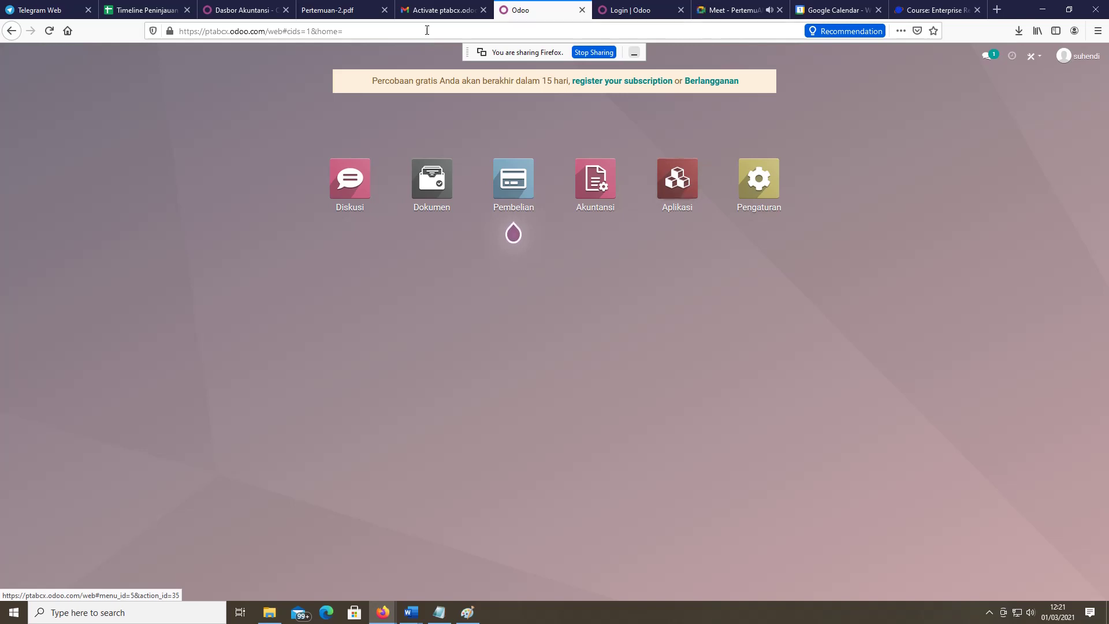
# Check the modules to install in Pertemuan-2.pdf and open the Aplikasi catalogue in the ptabcx database.
pyautogui.click(340, 10)
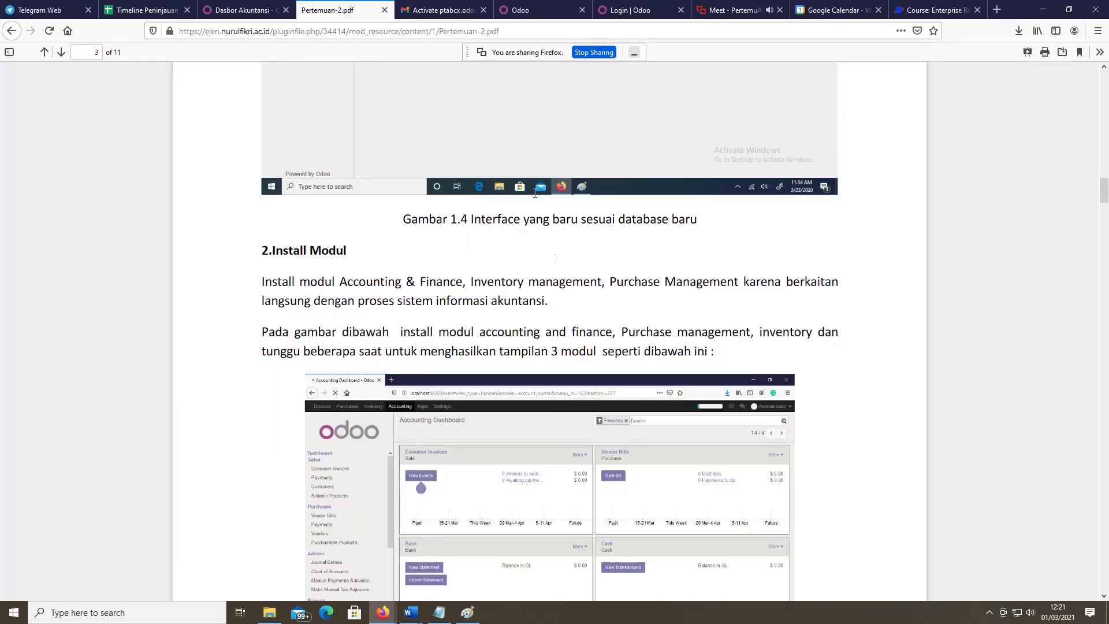
pyautogui.click(533, 11)
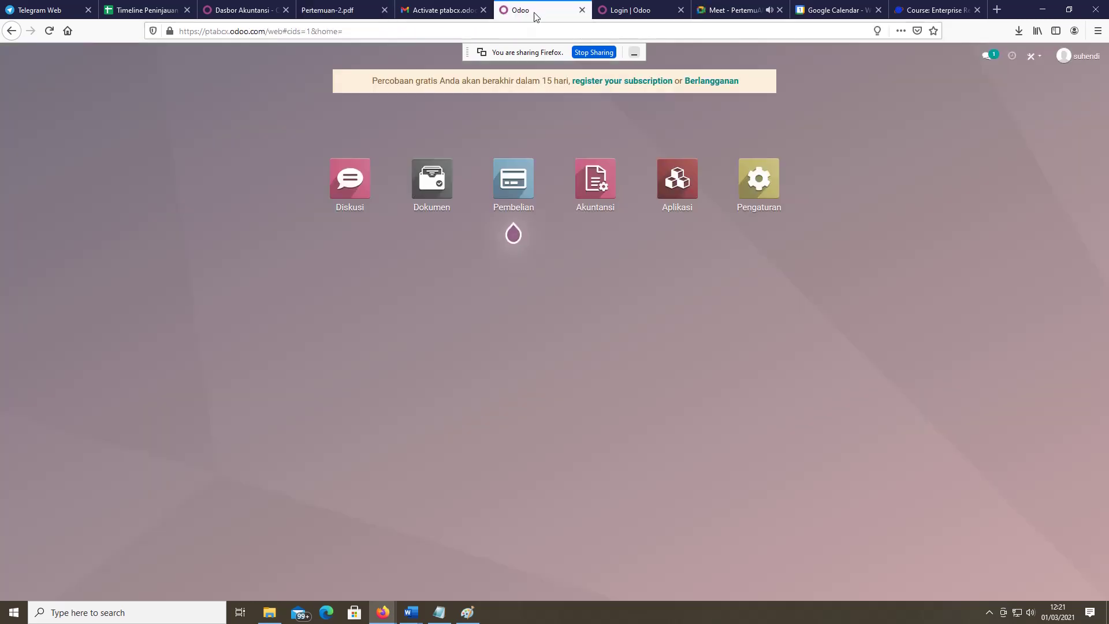
pyautogui.click(681, 194)
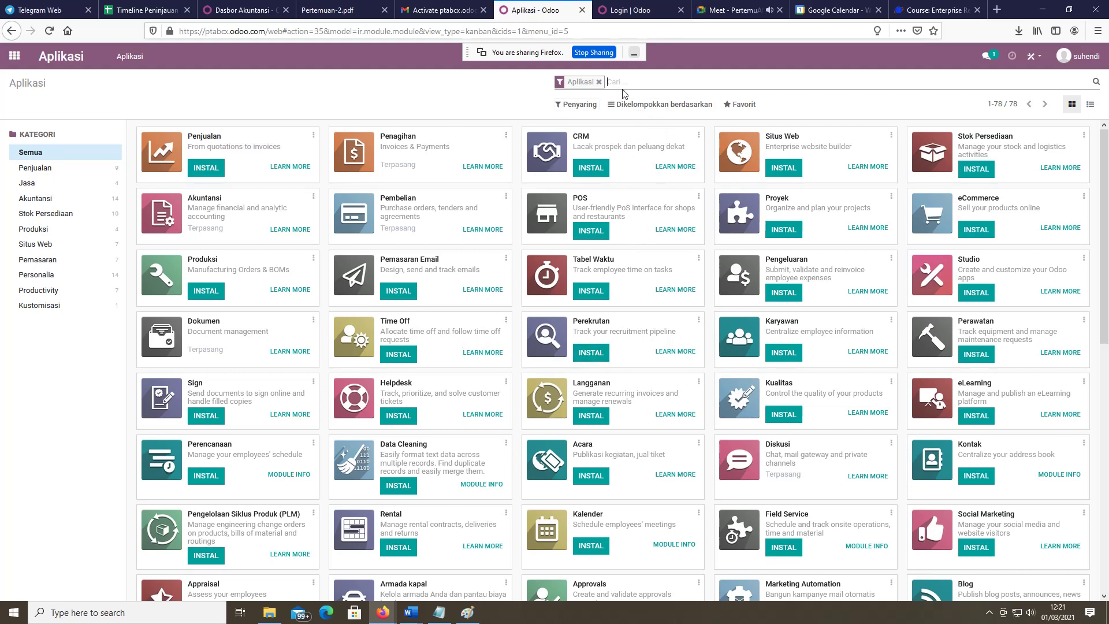
# Search the Aplikasi catalogue for the module Inventory, then clear that search term.
pyautogui.write('inv')
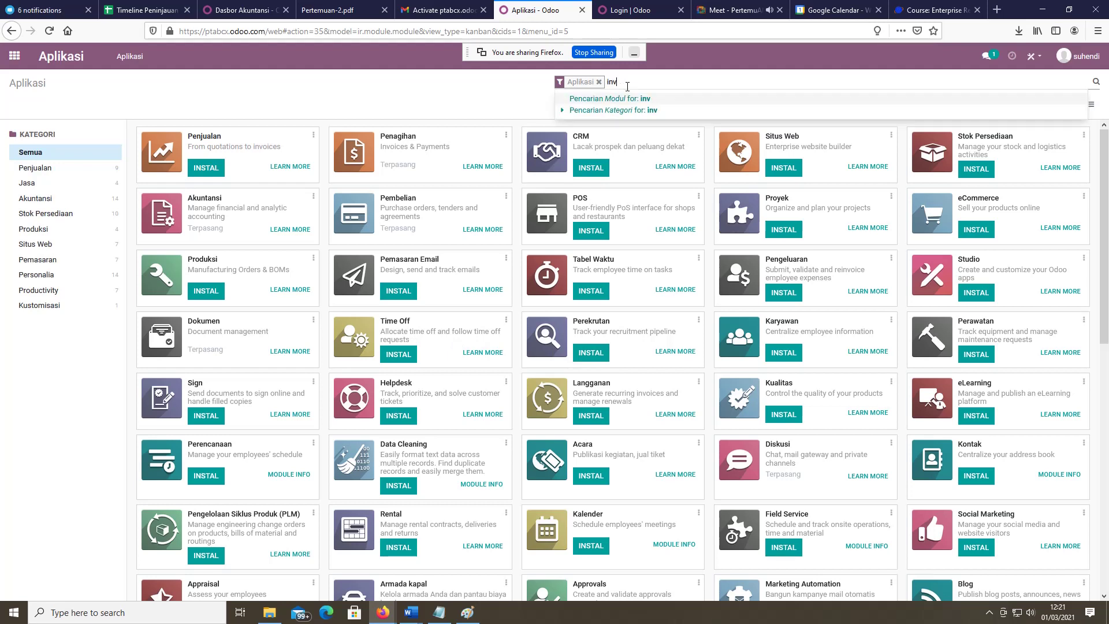
pyautogui.write('entory')
pyautogui.click(1096, 82)
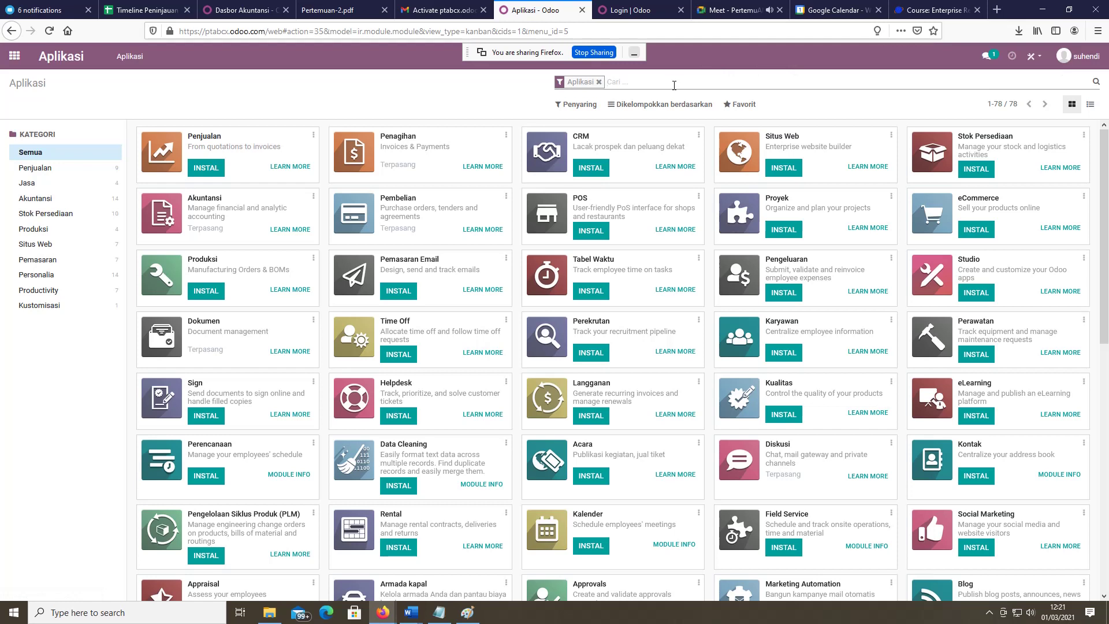
pyautogui.write('Inve')
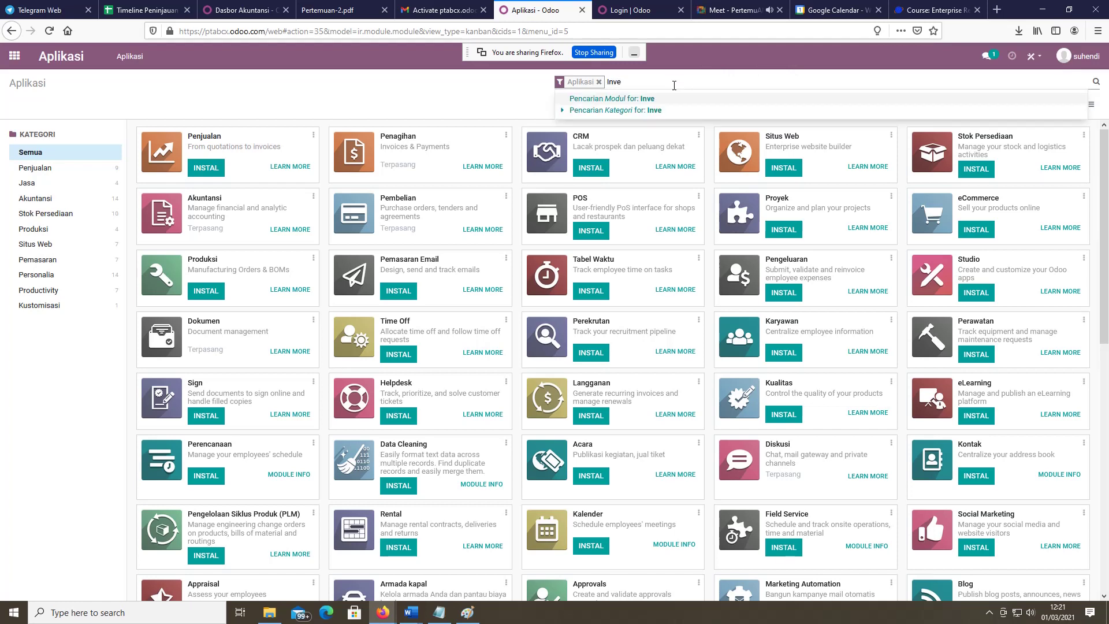
pyautogui.write('ntory')
pyautogui.press('Return')
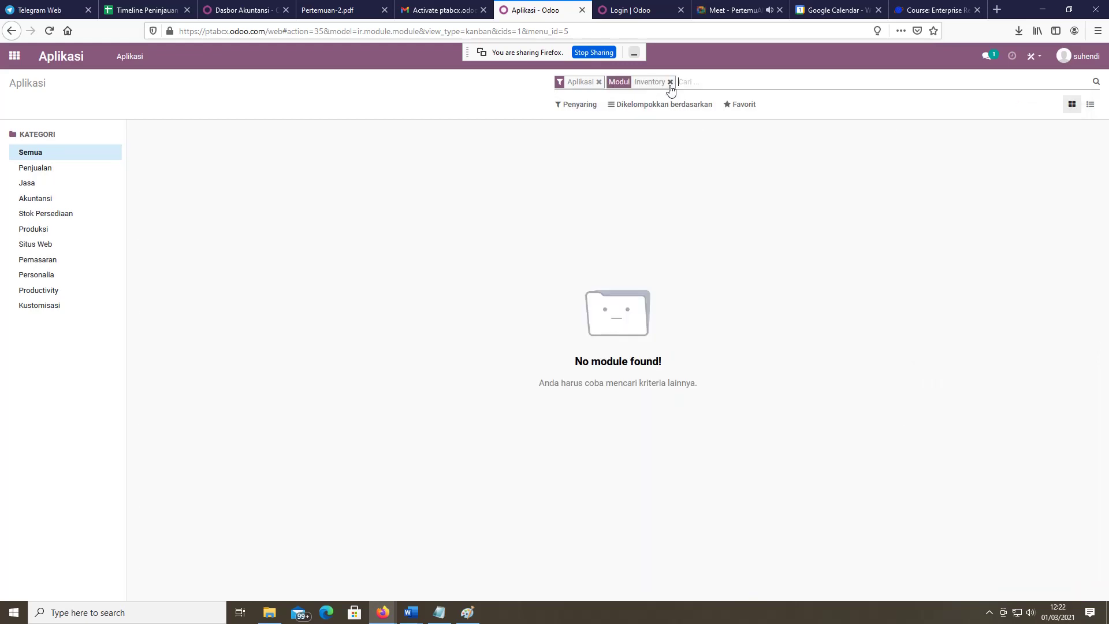
pyautogui.click(671, 83)
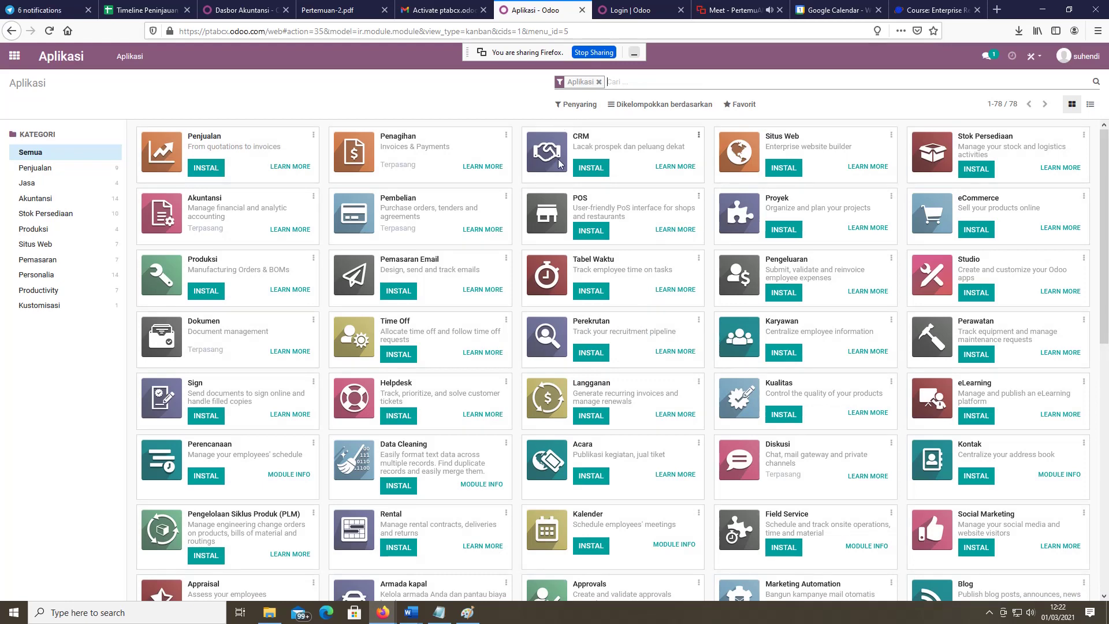
# Look through the entire Aplikasi catalogue, from Penjualan to Worldline SIPS, for an inventory app.
pyautogui.scroll(-3, 417, 309)
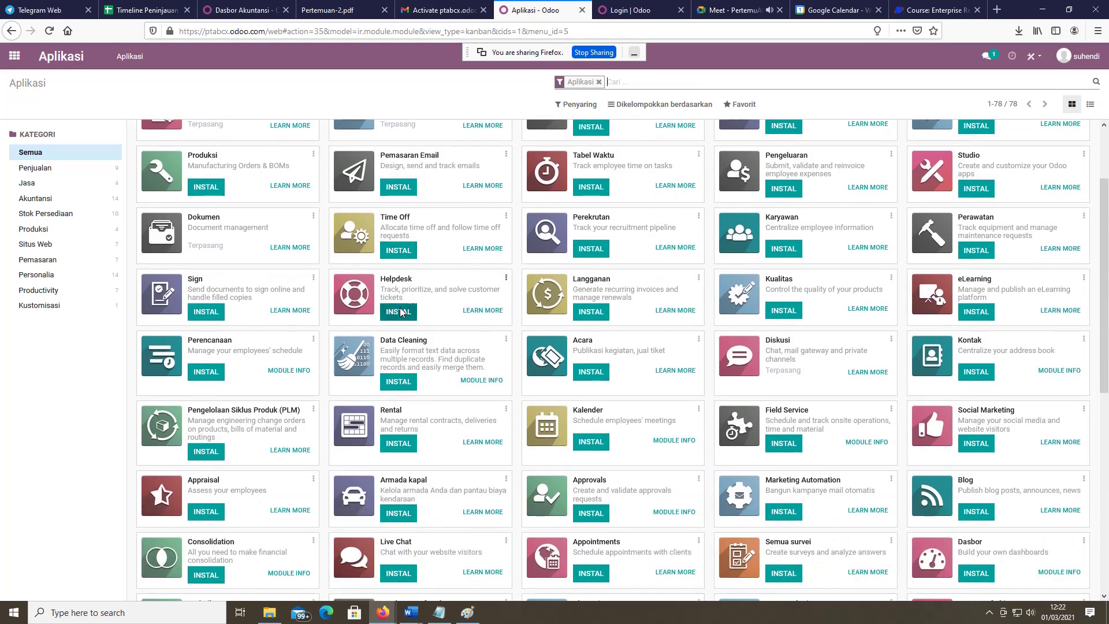
pyautogui.scroll(-12, 354, 441)
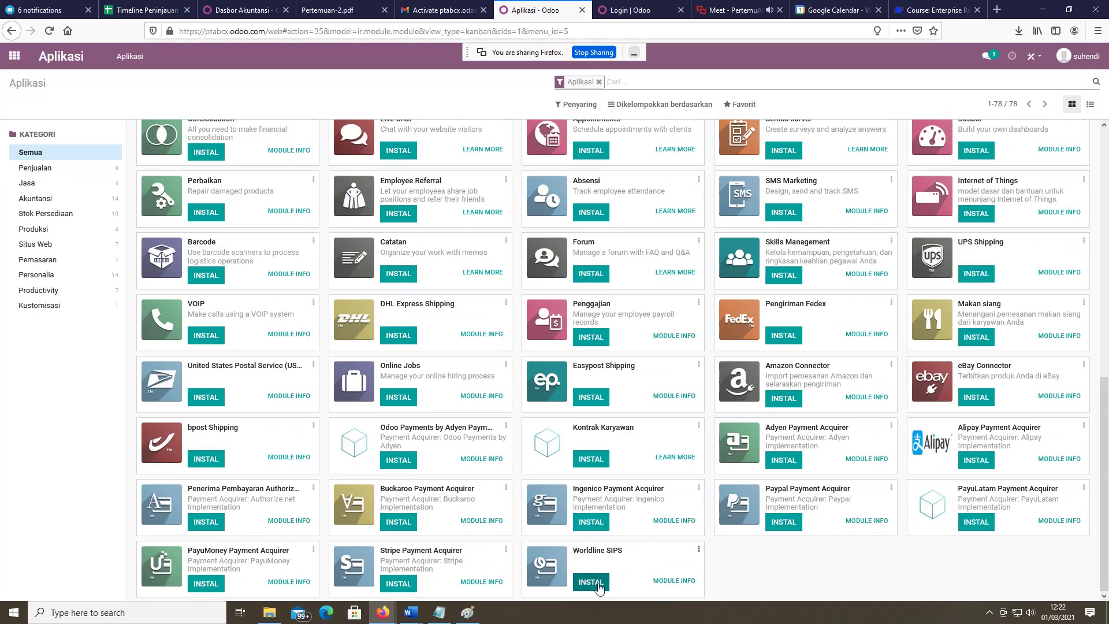
pyautogui.scroll(10, 717, 531)
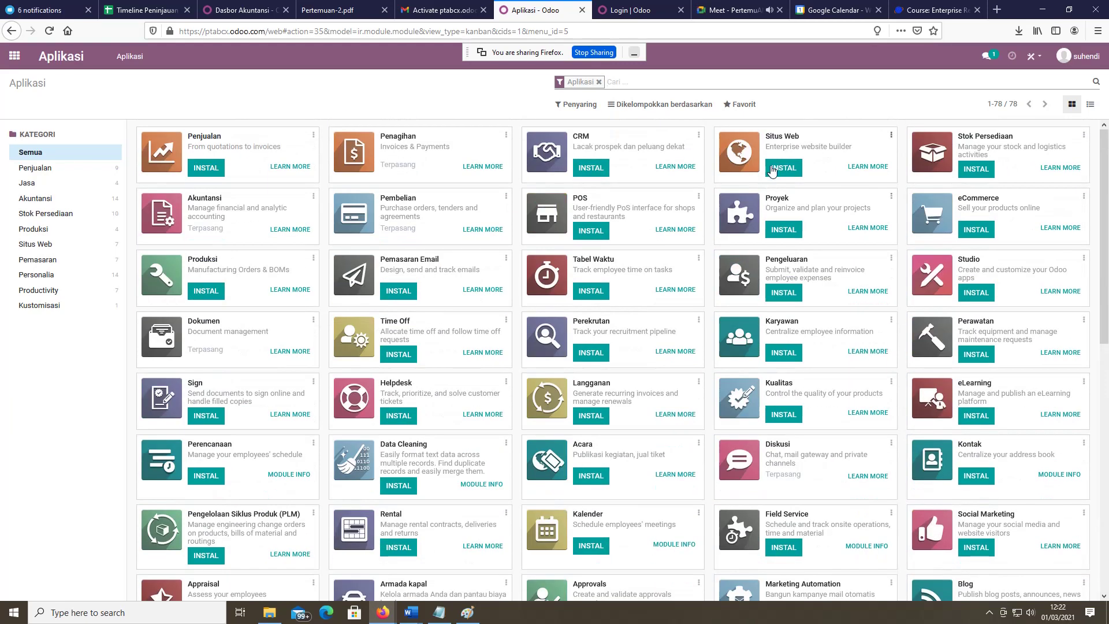
pyautogui.click(1039, 61)
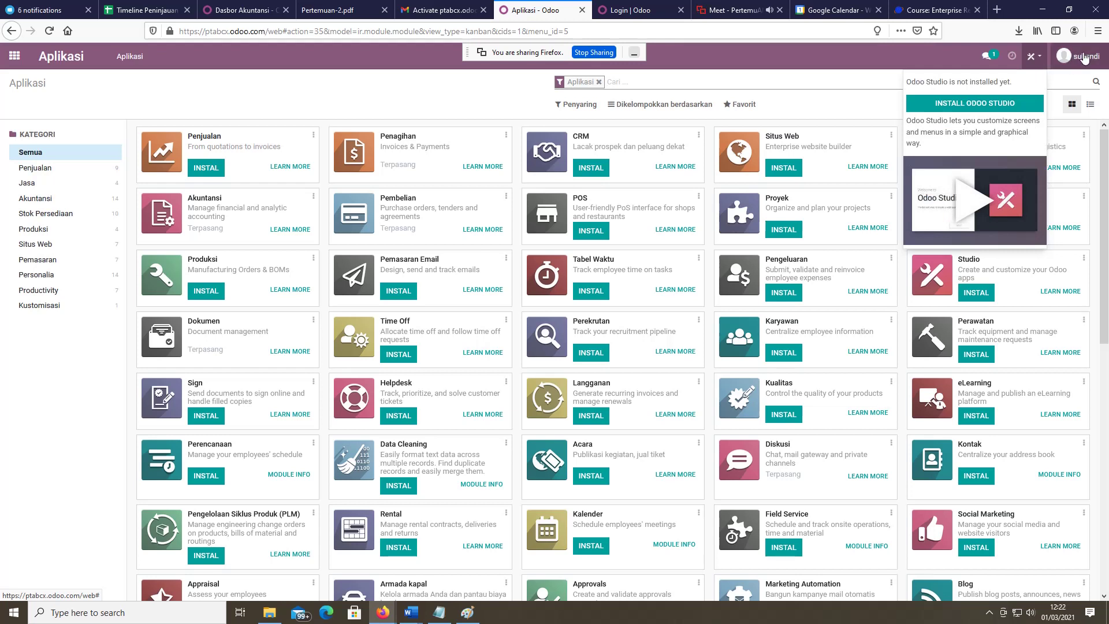
pyautogui.click(877, 63)
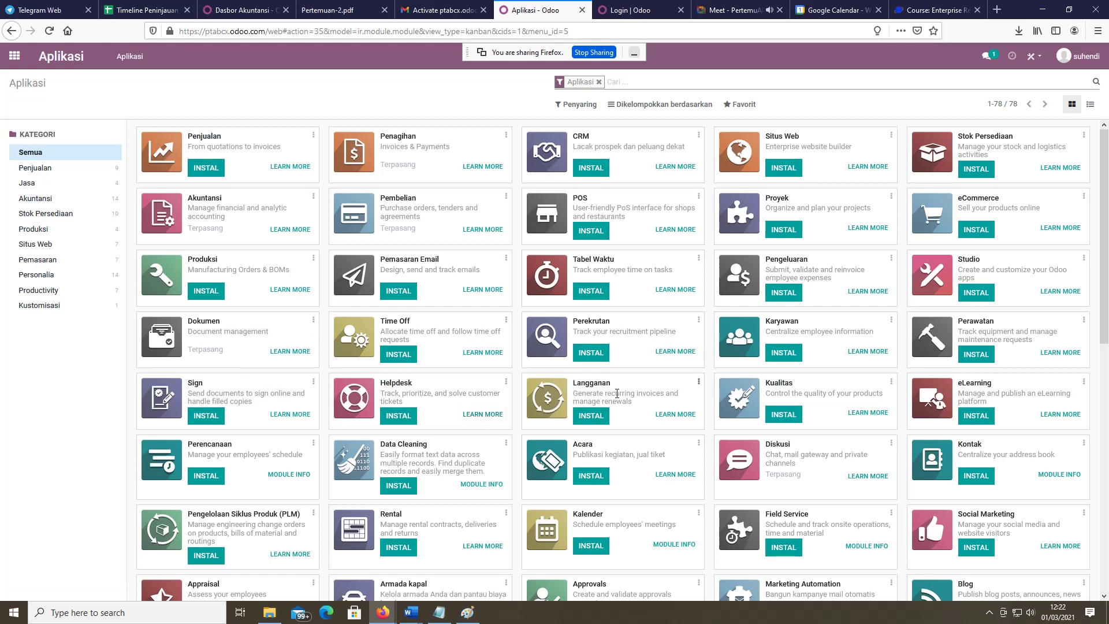
pyautogui.scroll(-1, 779, 390)
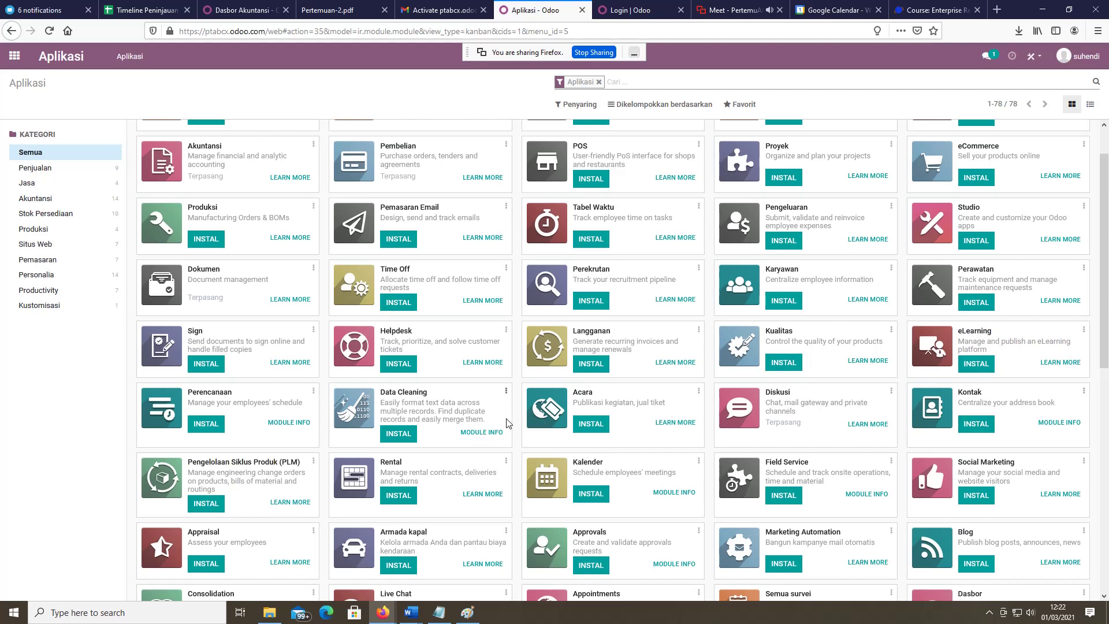
pyautogui.scroll(-2, 432, 427)
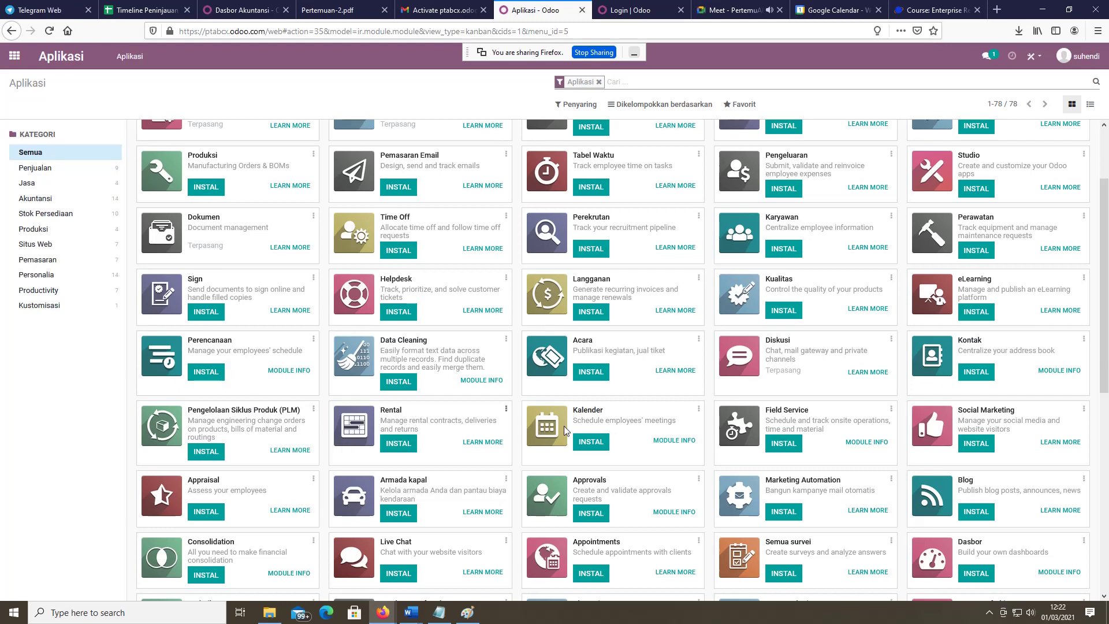
pyautogui.scroll(-2, 815, 450)
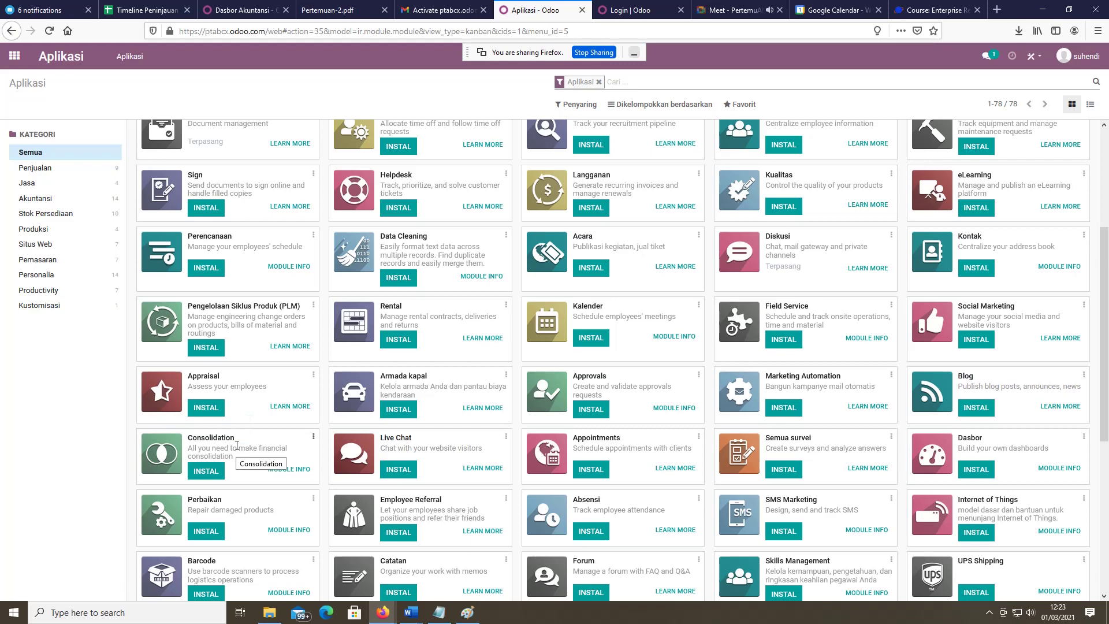
pyautogui.scroll(-1, 237, 446)
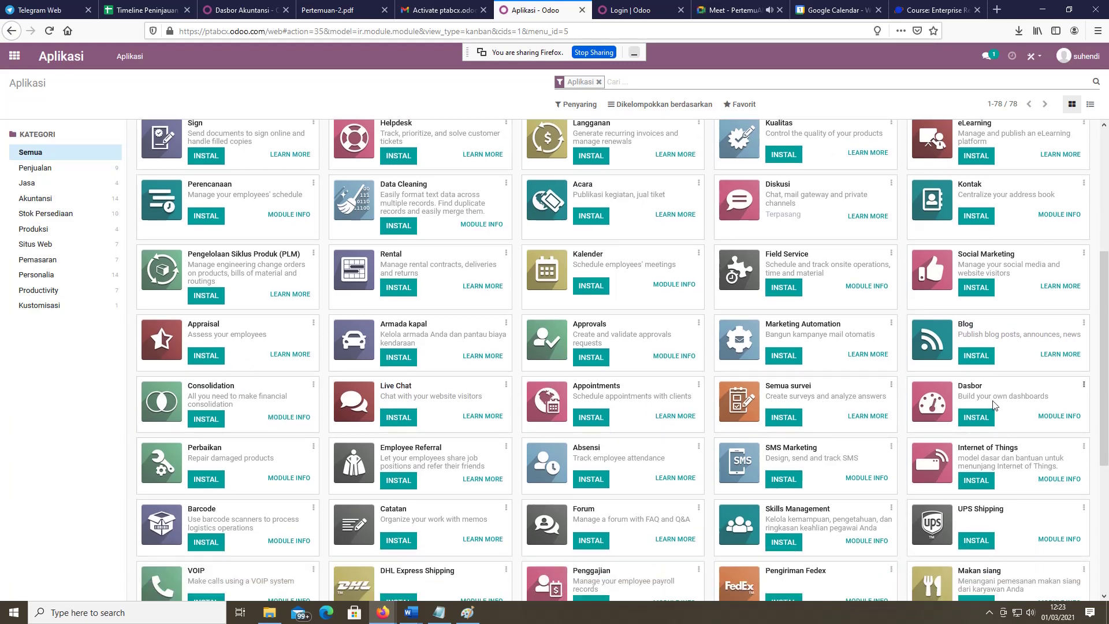
pyautogui.scroll(-2, 993, 404)
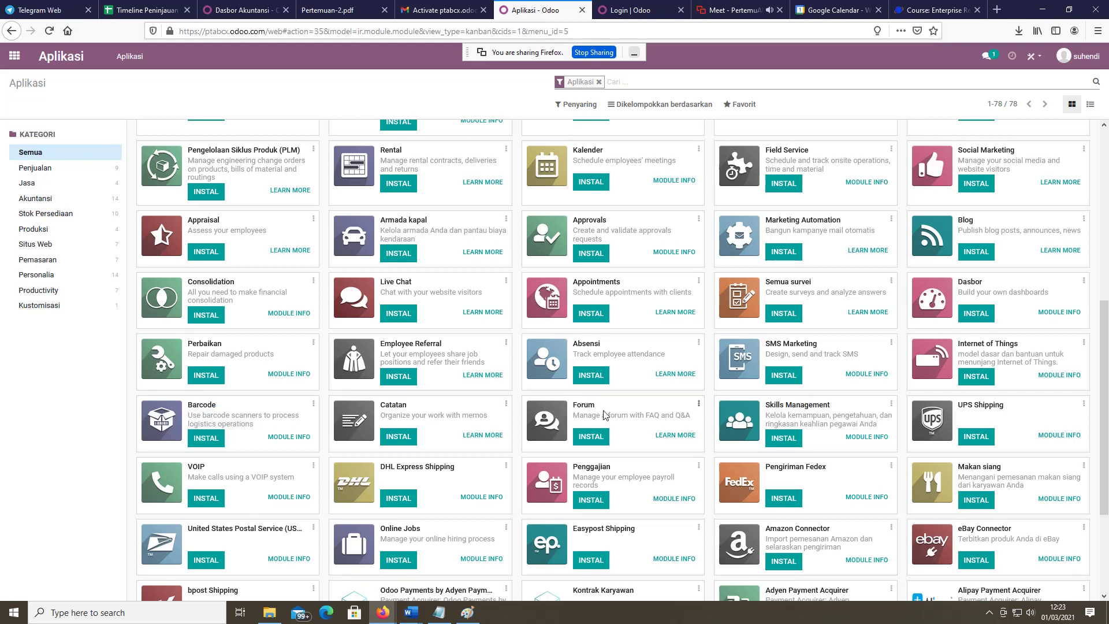
pyautogui.scroll(-3, 996, 392)
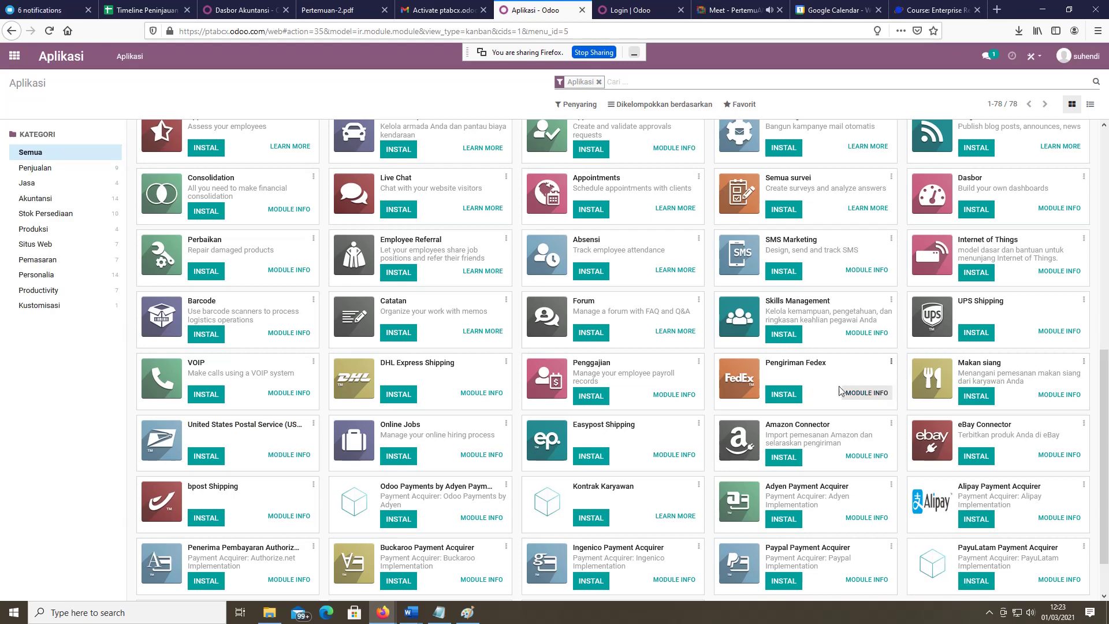
pyautogui.scroll(-2, 802, 382)
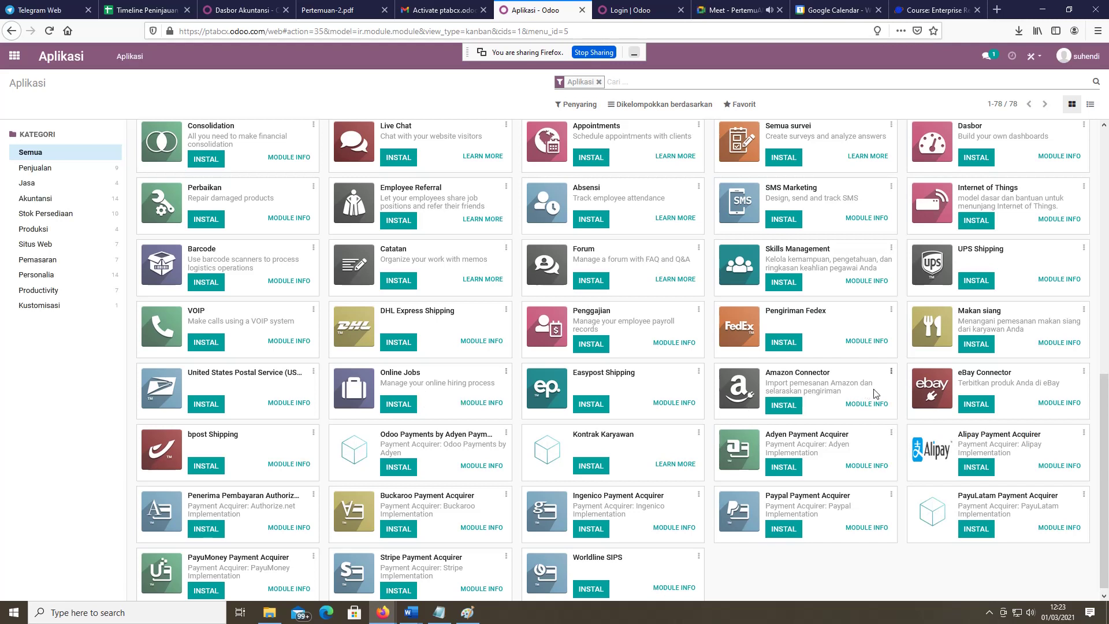
pyautogui.scroll(-1, 953, 398)
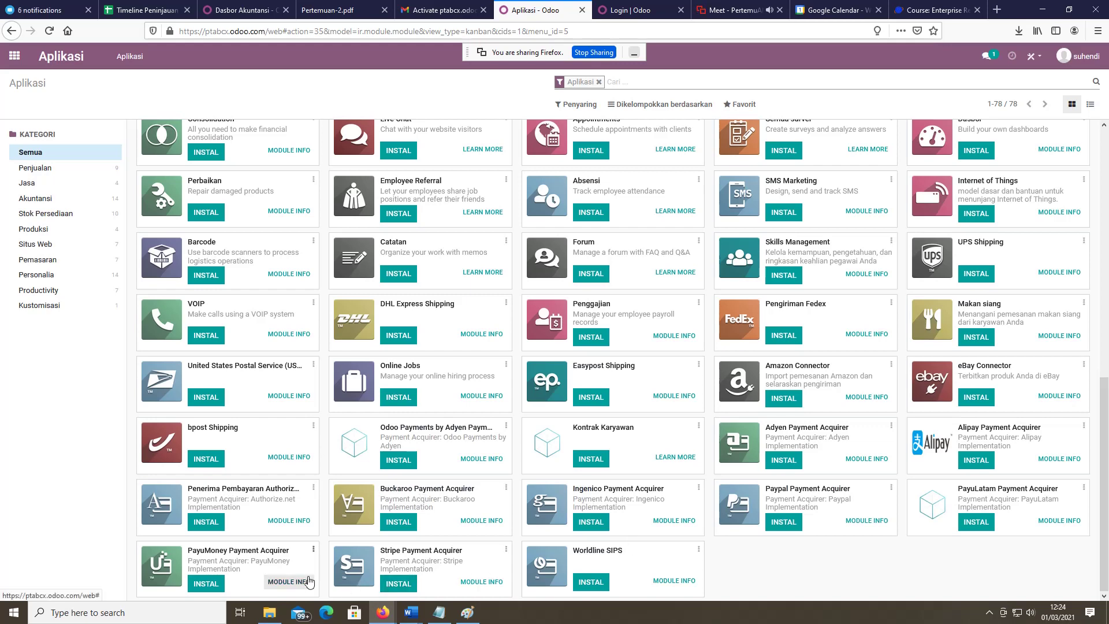
pyautogui.scroll(15, 450, 369)
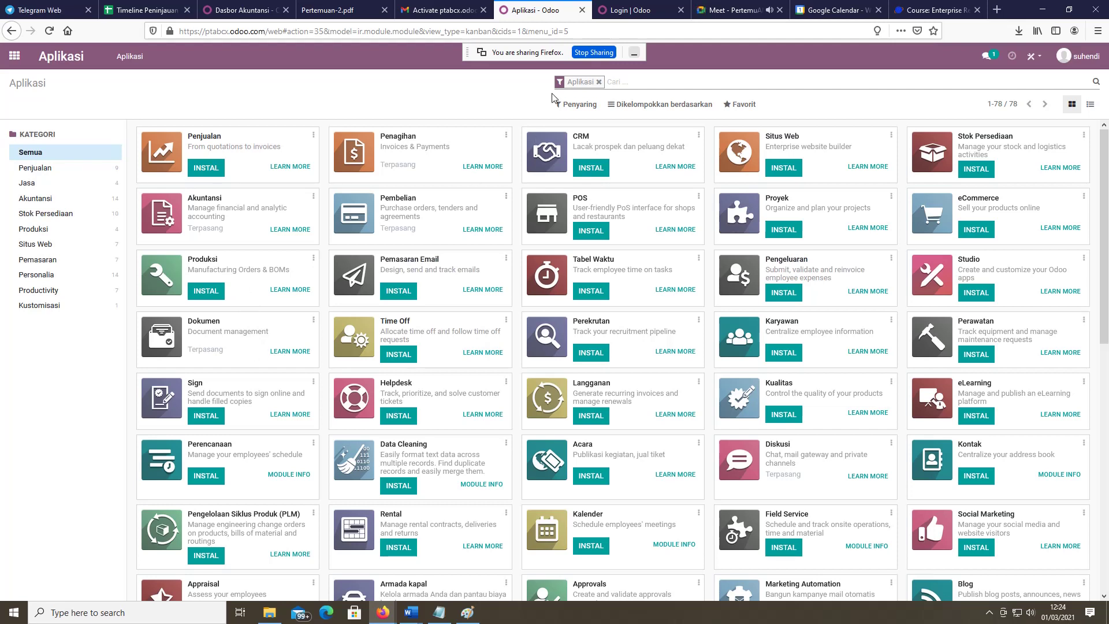
# Remove the Aplikasi filter, search the modules for Inventory, and install Product Availability together with its extra applications.
pyautogui.click(599, 82)
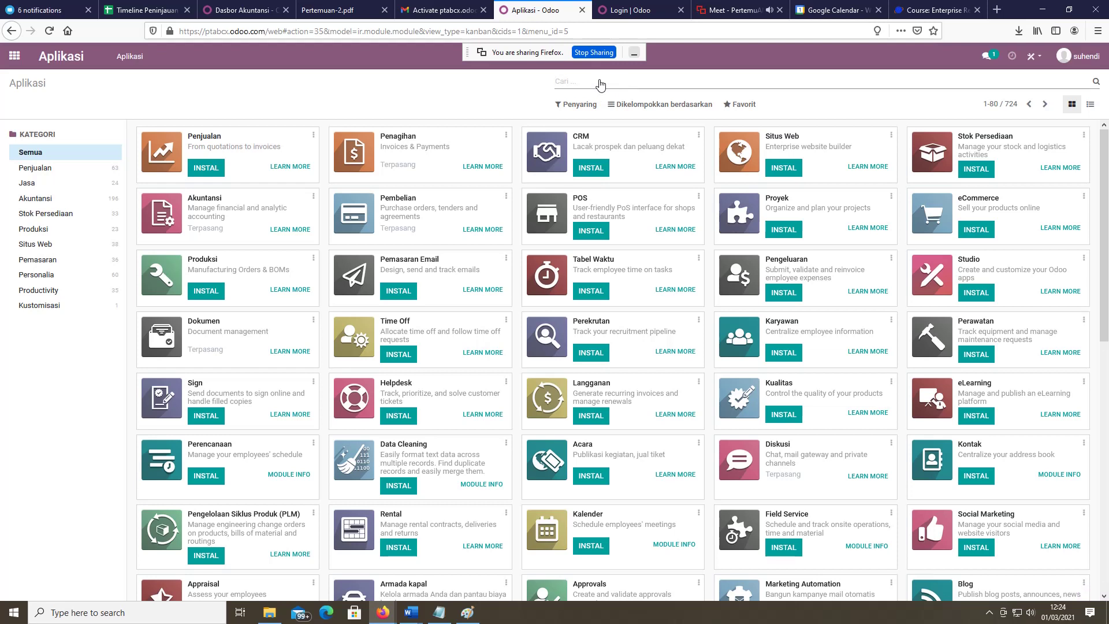
pyautogui.write('Inv')
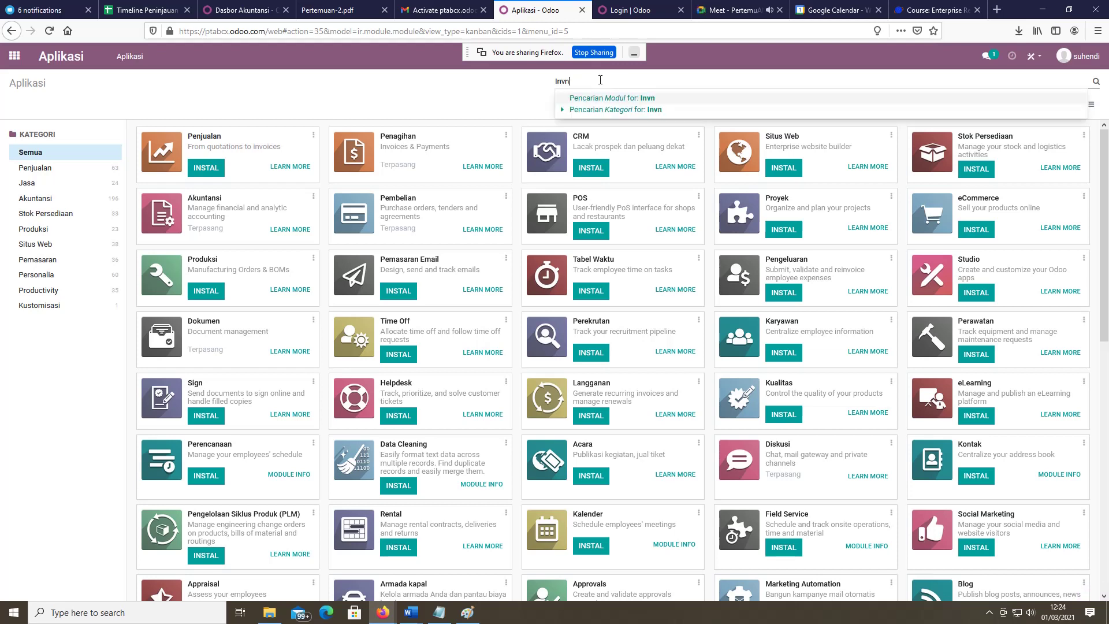
pyautogui.write('entory')
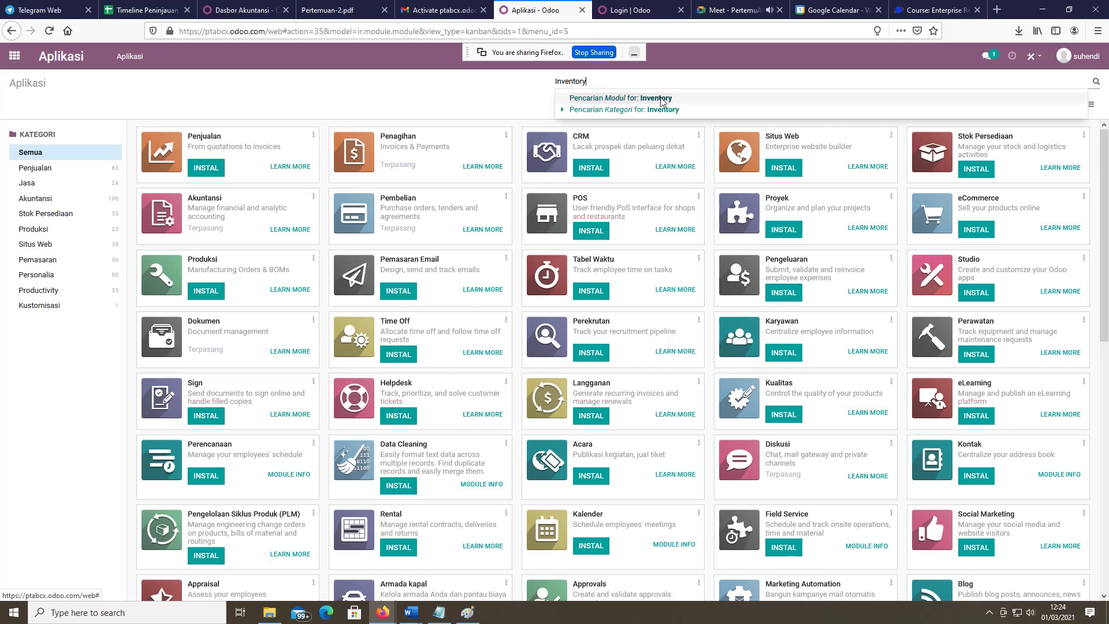
pyautogui.click(643, 96)
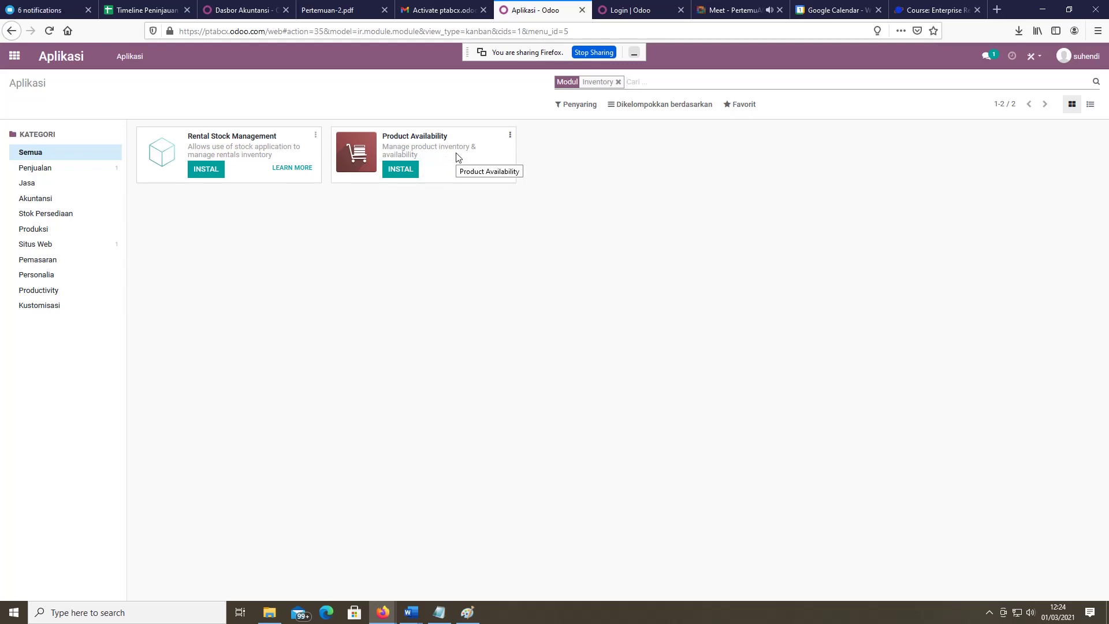
pyautogui.click(398, 173)
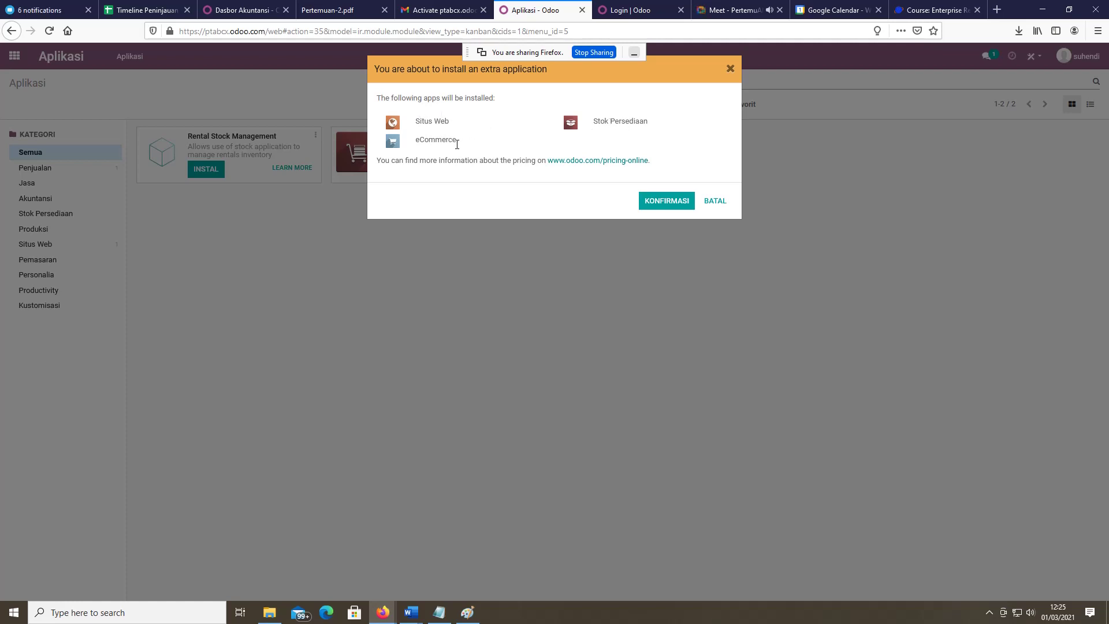
pyautogui.click(674, 202)
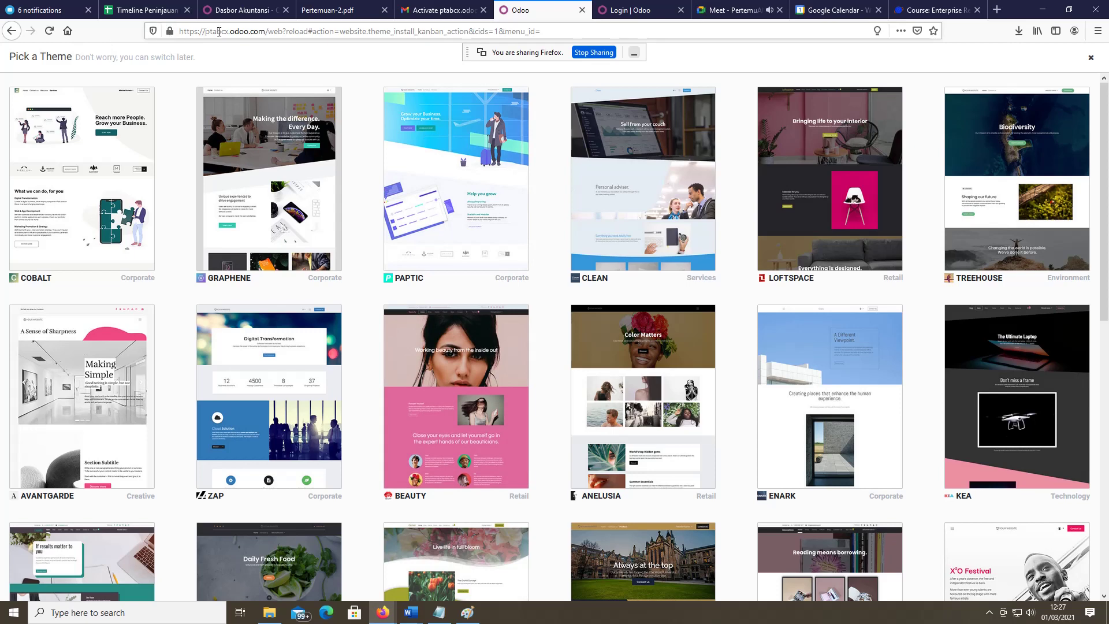
# Review the Gmail activation message and the Install Modul section of Pertemuan-2.pdf, then look over the website themes in the ptabcx database.
pyautogui.click(425, 11)
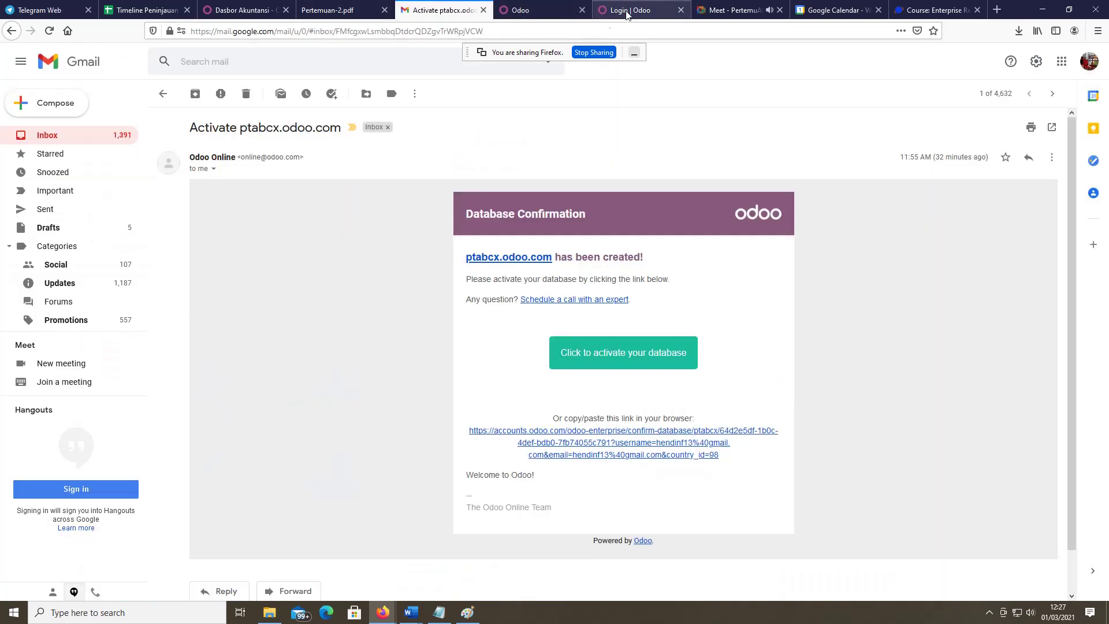
pyautogui.click(636, 10)
pyautogui.click(516, 13)
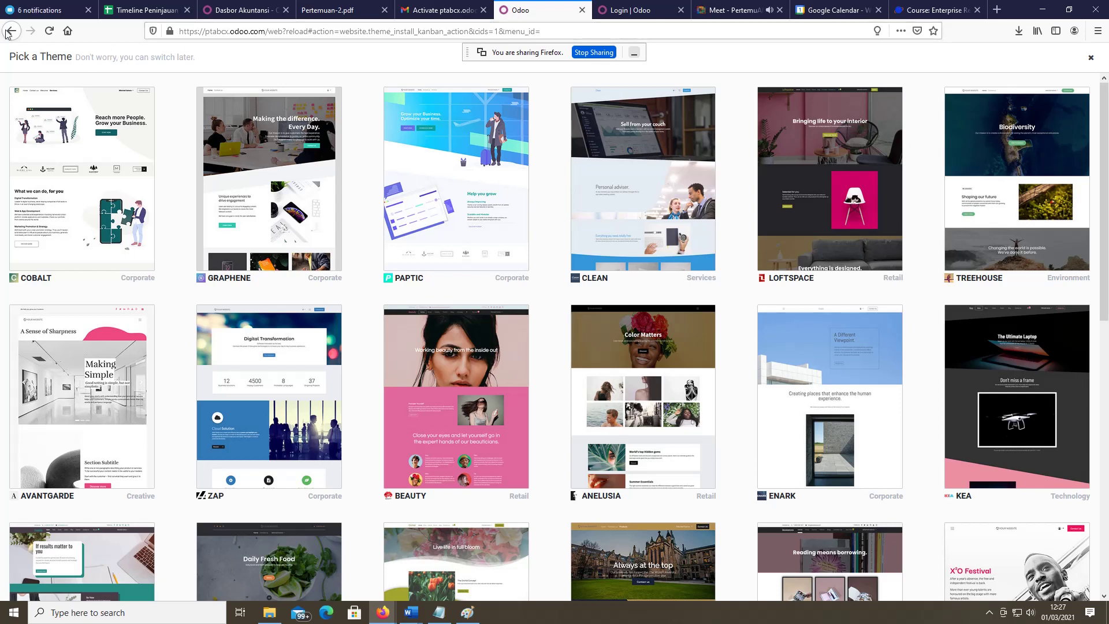
pyautogui.click(441, 10)
pyautogui.click(329, 8)
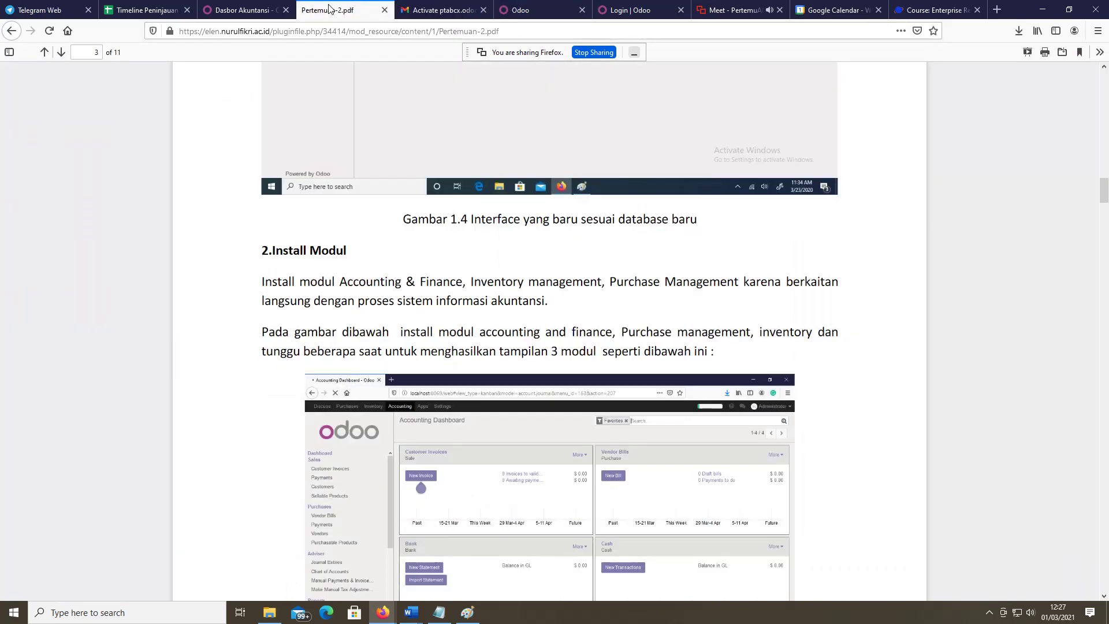
pyautogui.click(478, 9)
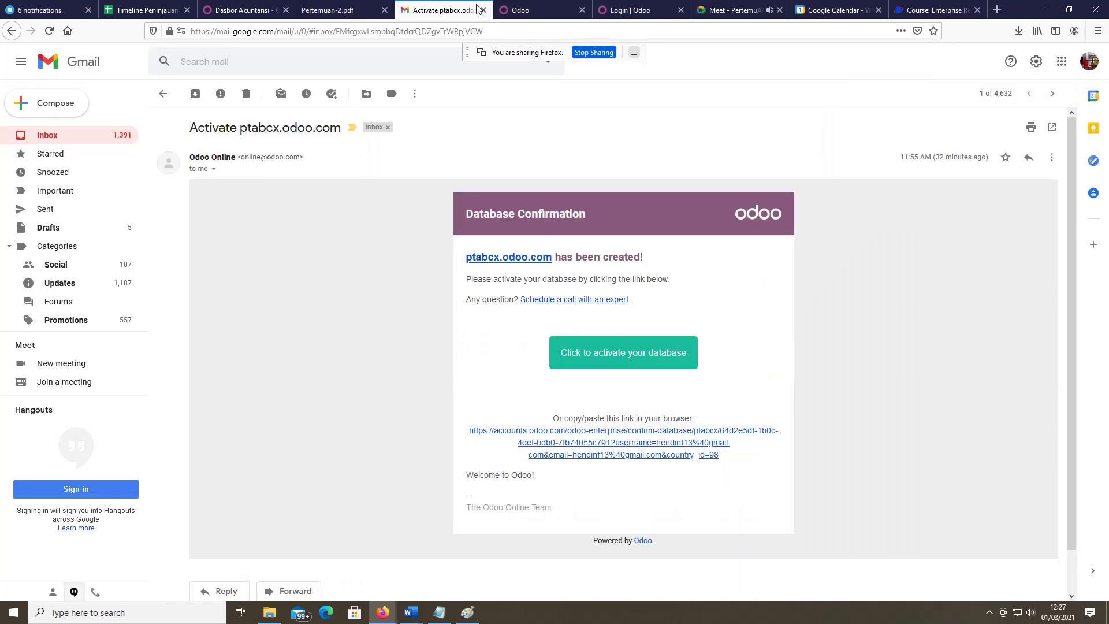
pyautogui.click(548, 9)
pyautogui.moveTo(522, 148)
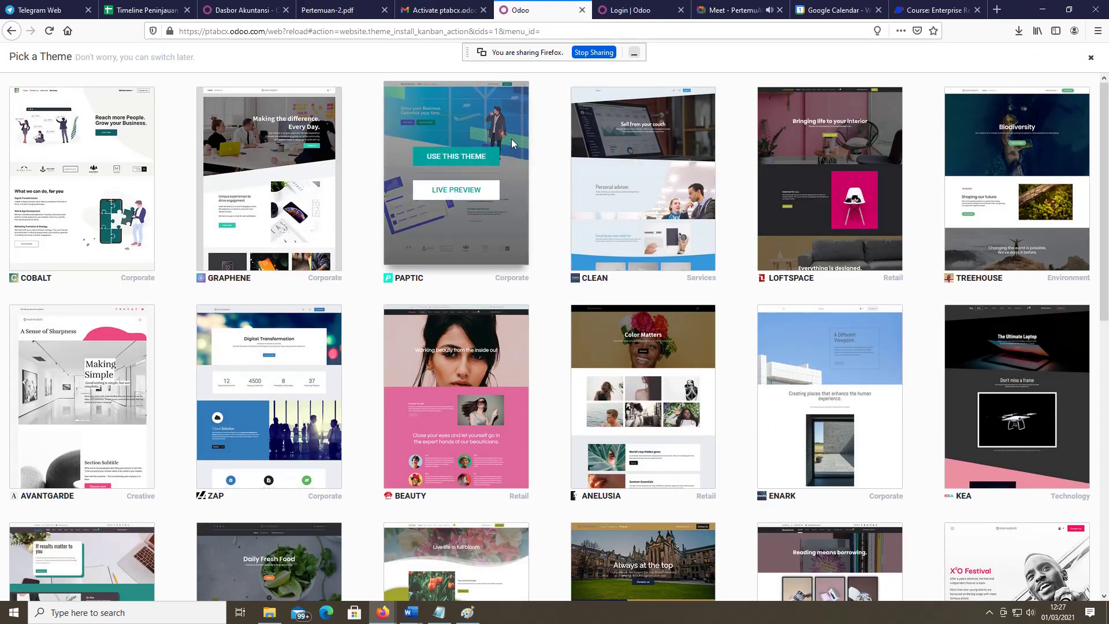
pyautogui.moveTo(58, 174)
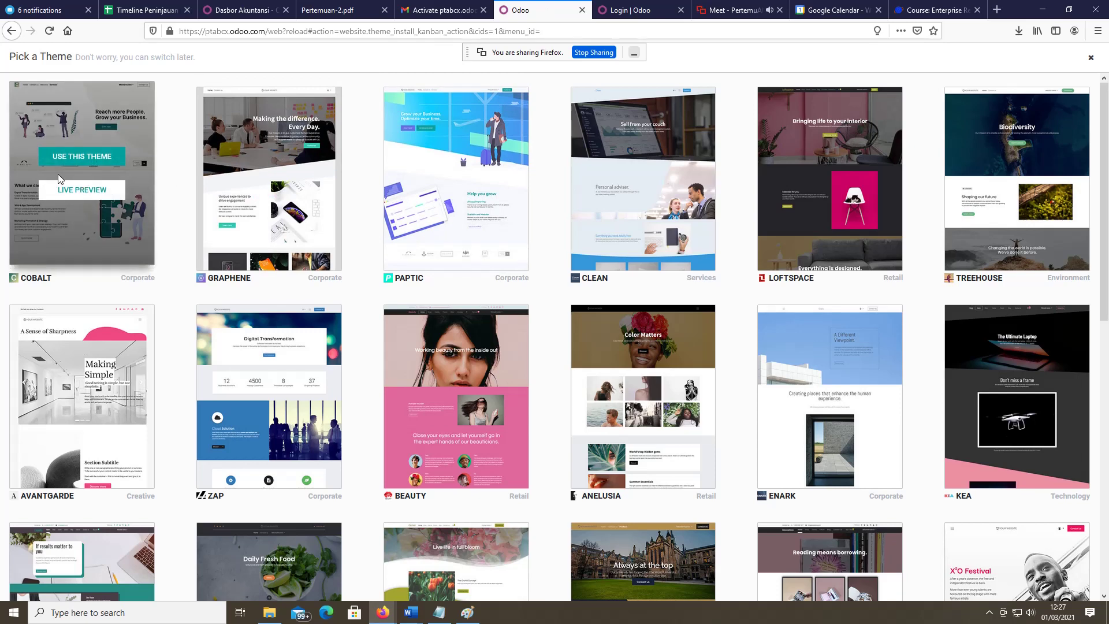
pyautogui.moveTo(452, 452)
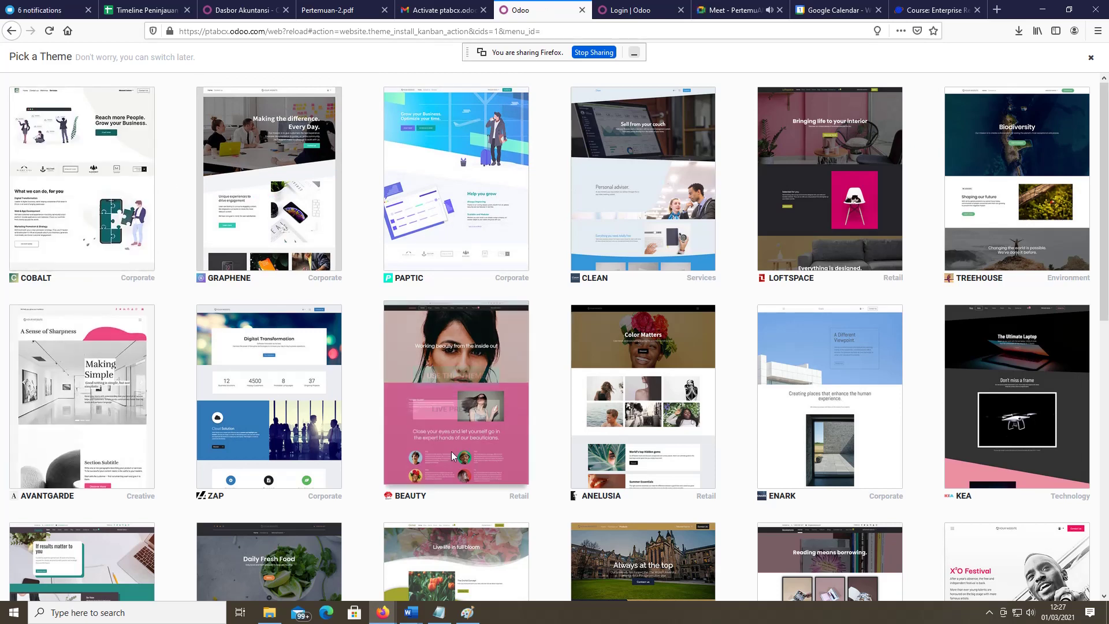
# Look over the website themes in the ptabcx database, the Gmail activation message and the other open meeting and login pages.
pyautogui.scroll(-3, 453, 448)
pyautogui.scroll(3, 453, 448)
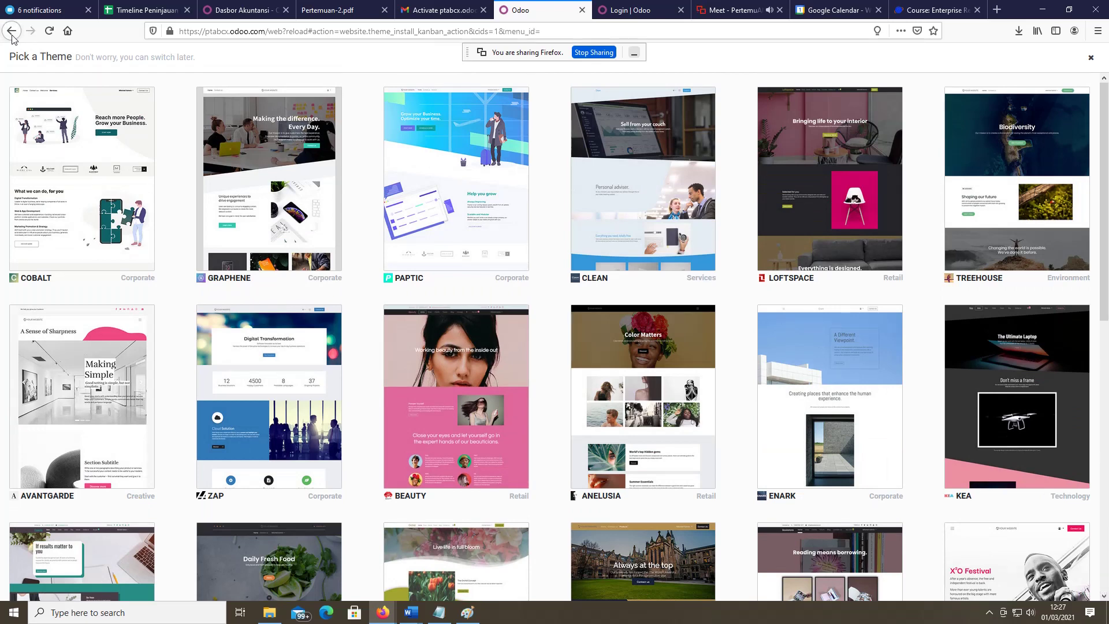
pyautogui.moveTo(110, 112)
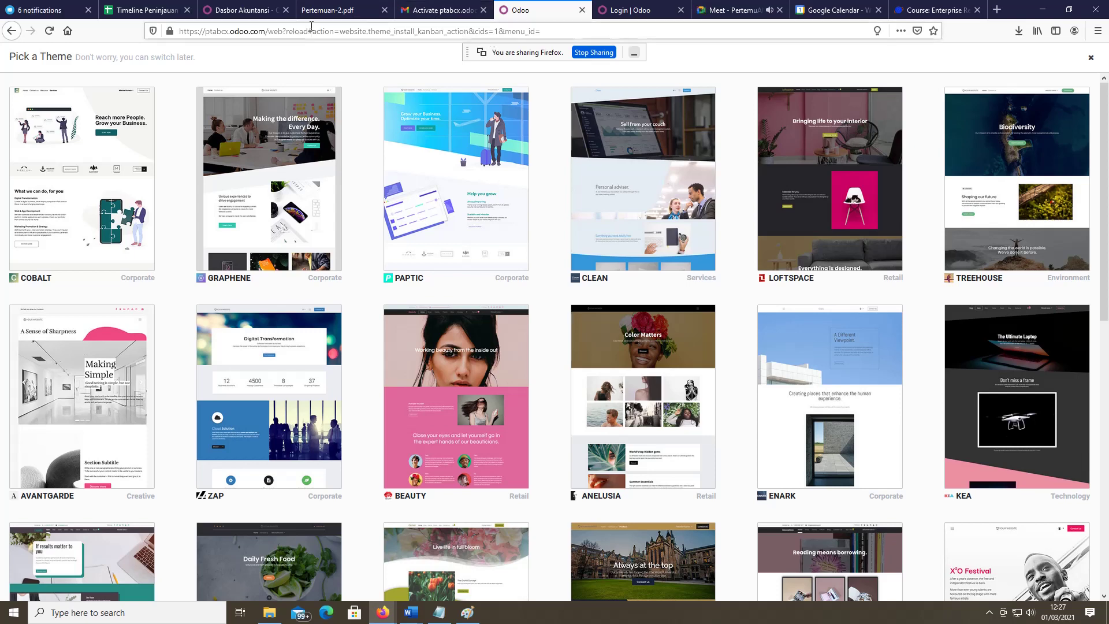
pyautogui.click(445, 10)
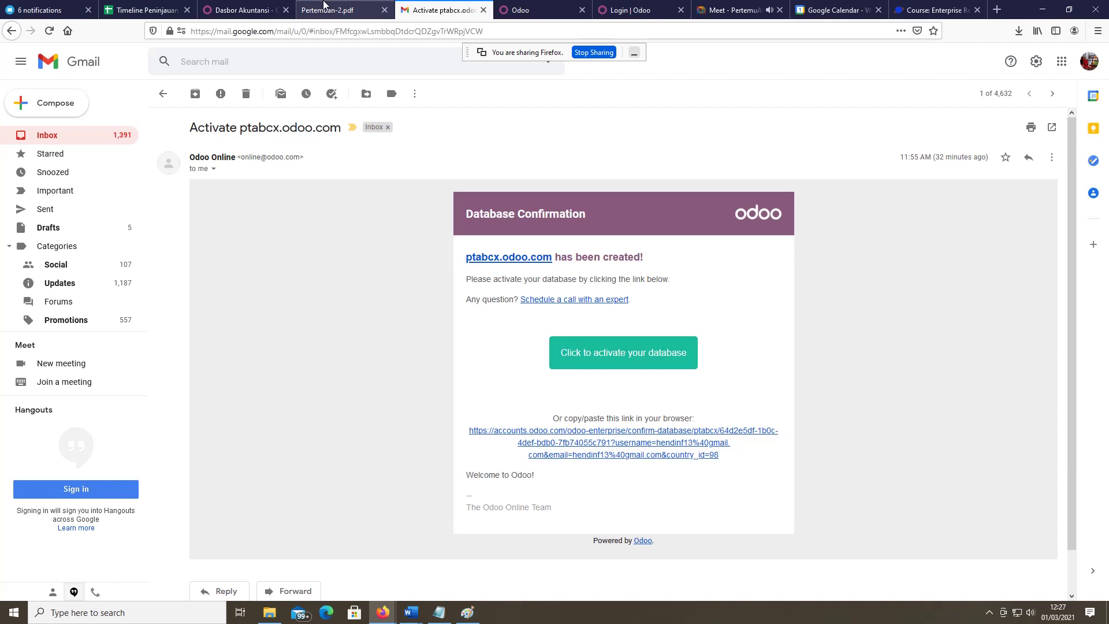
pyautogui.click(729, 10)
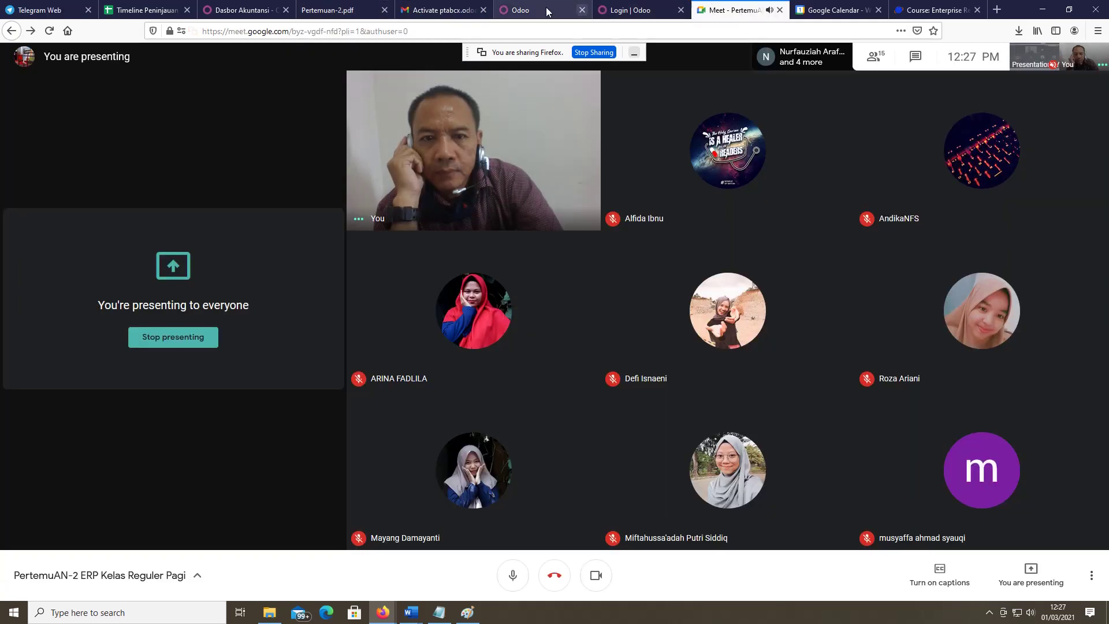
pyautogui.click(620, 12)
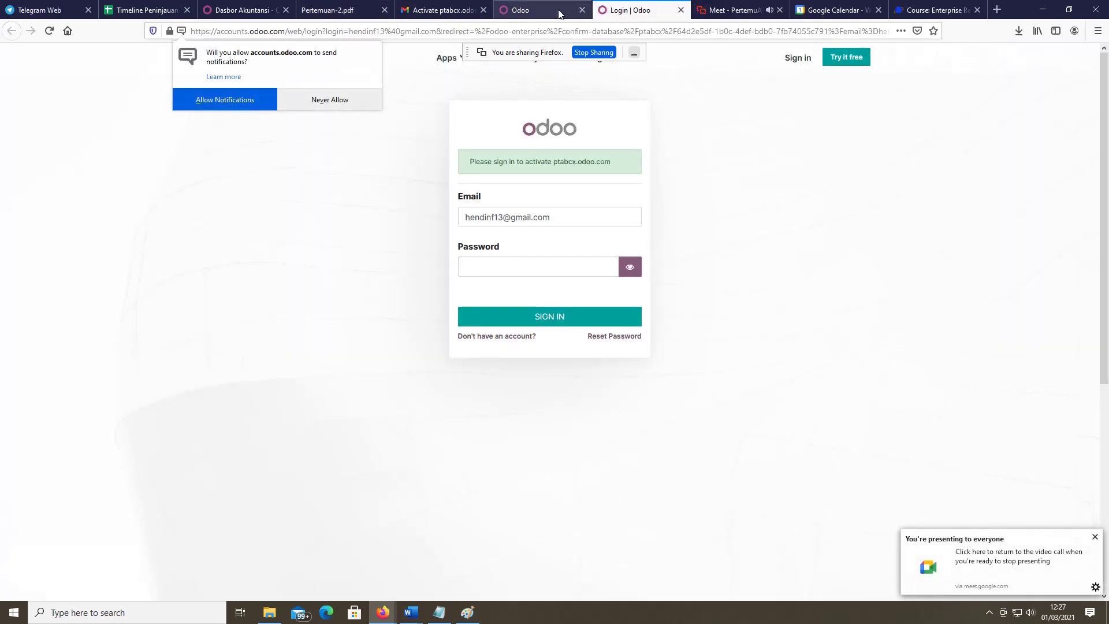
pyautogui.click(559, 11)
pyautogui.click(448, 10)
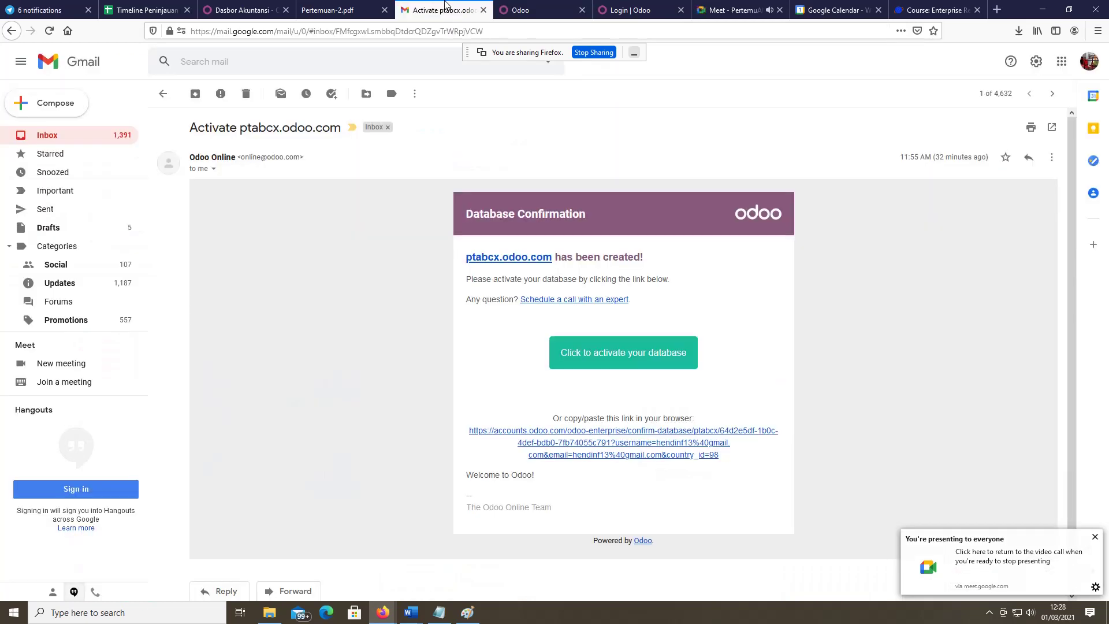
pyautogui.click(347, 11)
pyautogui.click(448, 10)
pyautogui.click(534, 11)
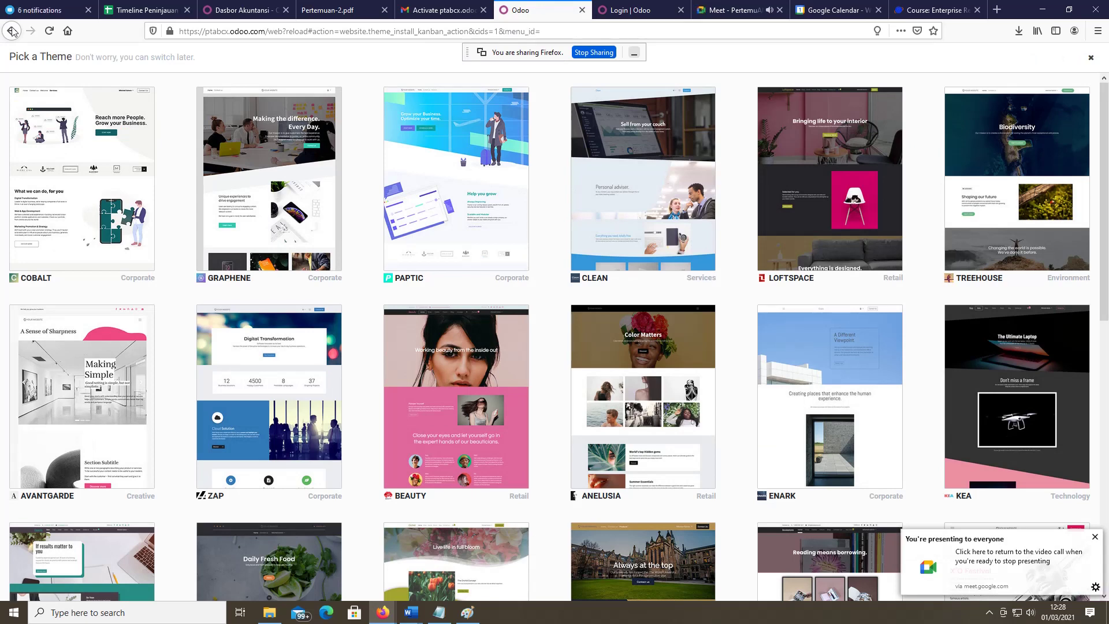
# Sign in to the Odoo account on the ptabcx.odoo.com activation page by entering the account password.
pyautogui.click(641, 16)
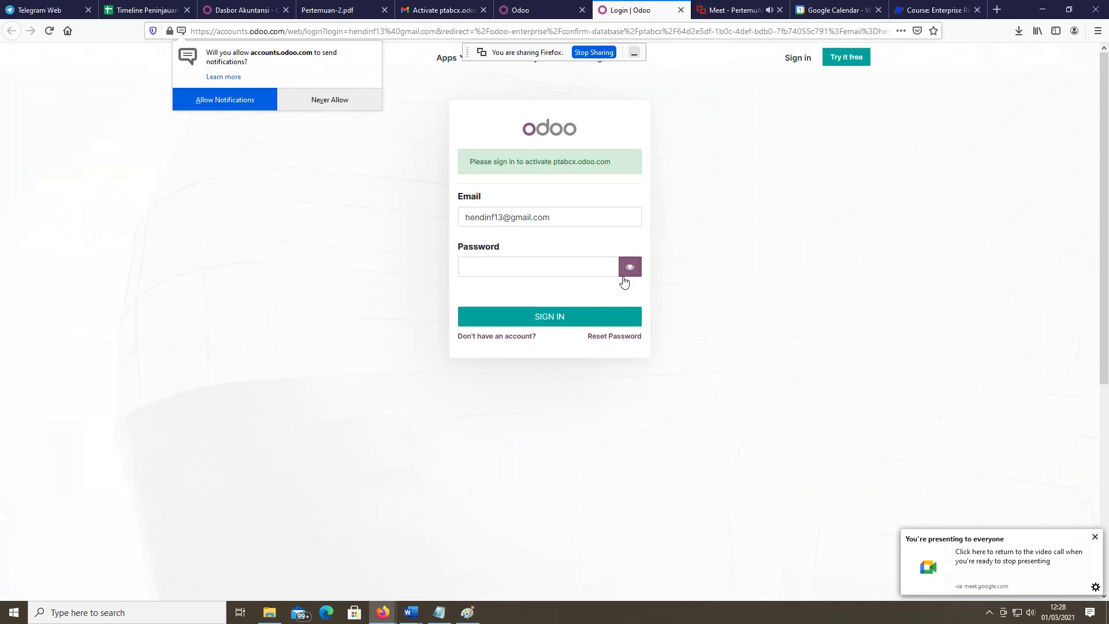
pyautogui.click(560, 269)
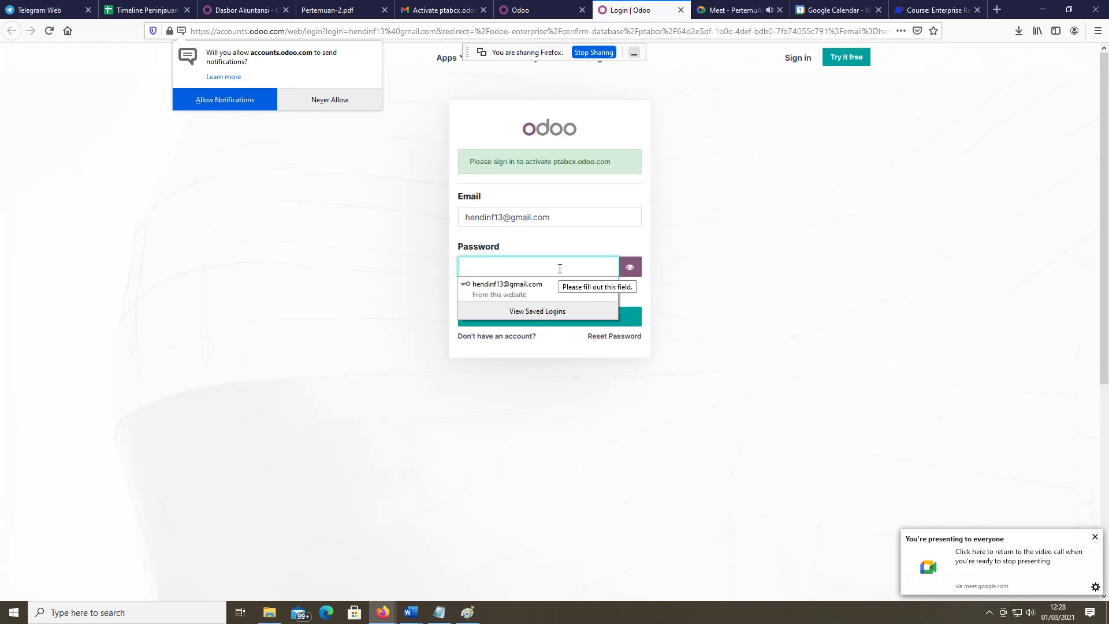
pyautogui.write('aaaa')
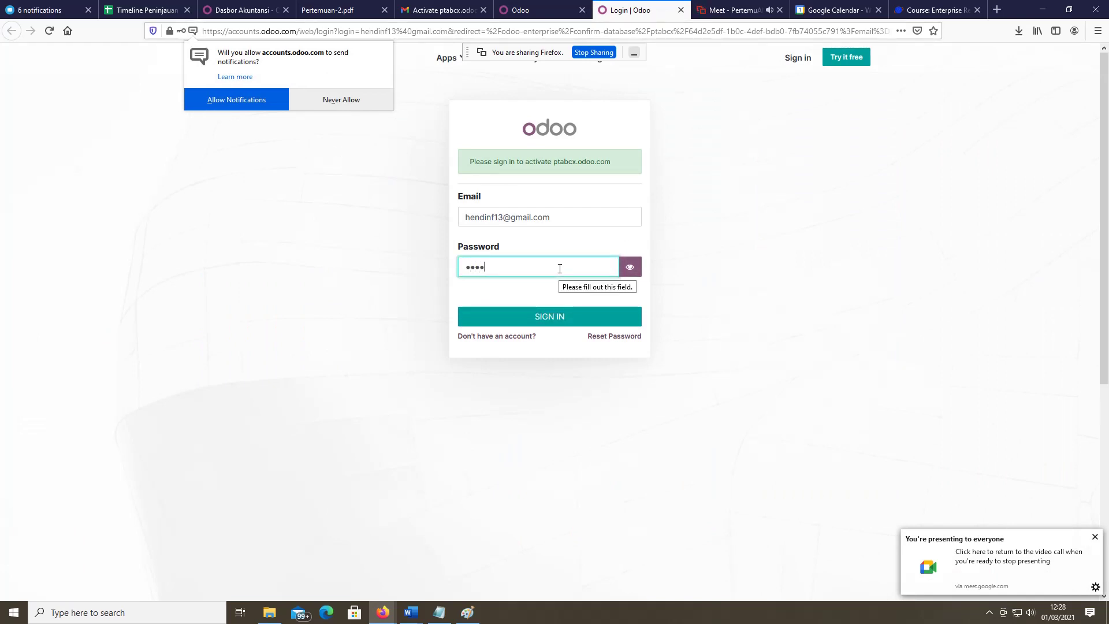
pyautogui.write('aaa')
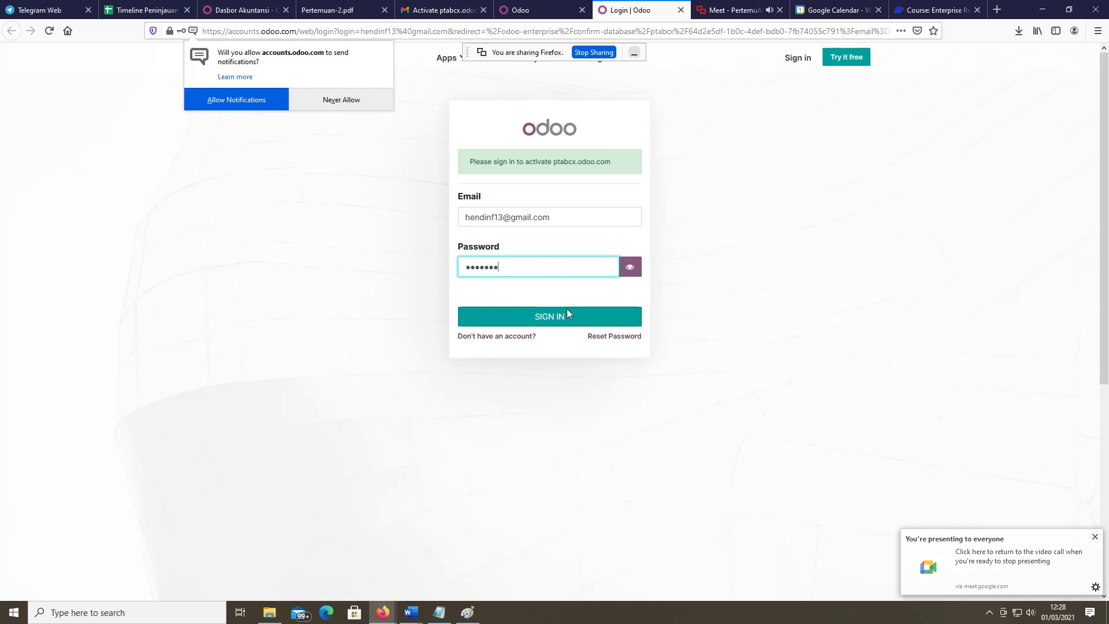
pyautogui.click(567, 314)
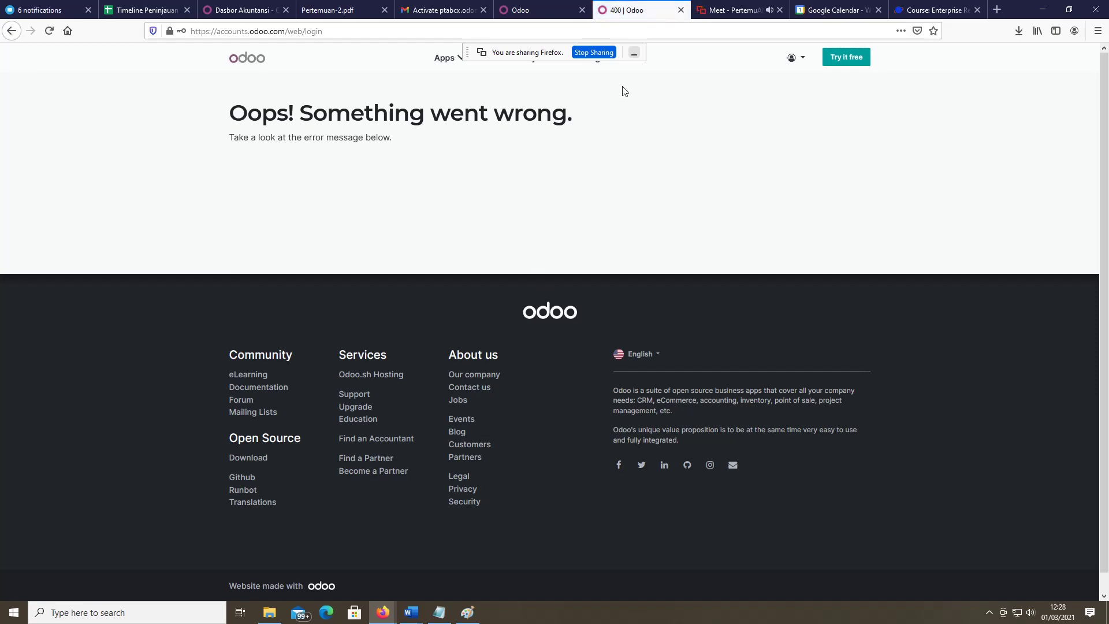
# Open the free trial app selection page and allow notifications from accounts.odoo.com.
pyautogui.click(828, 59)
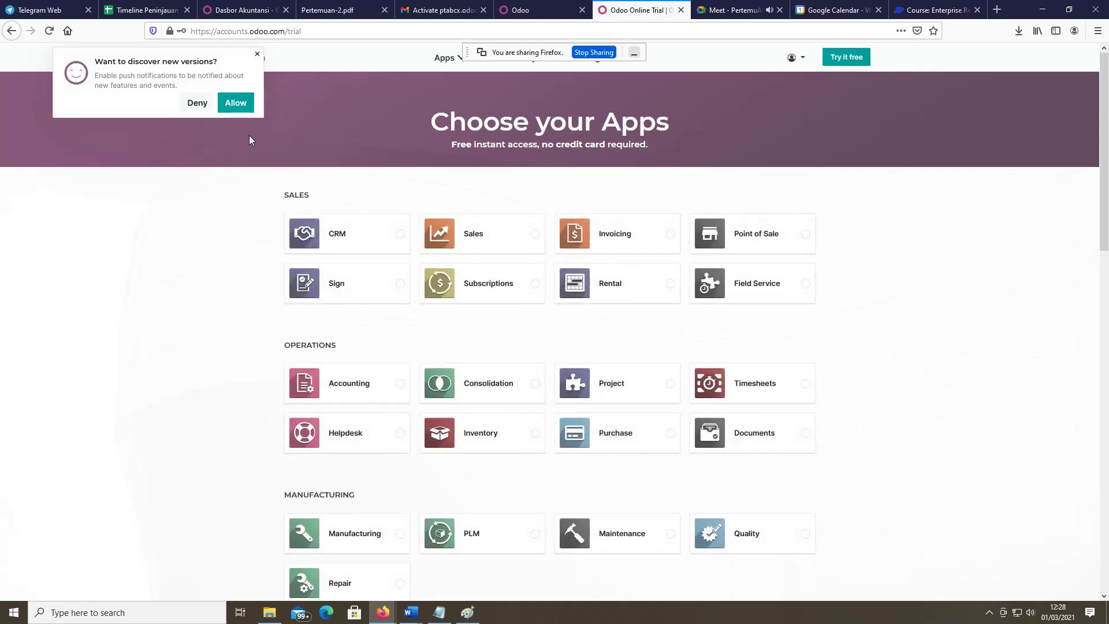
pyautogui.click(234, 107)
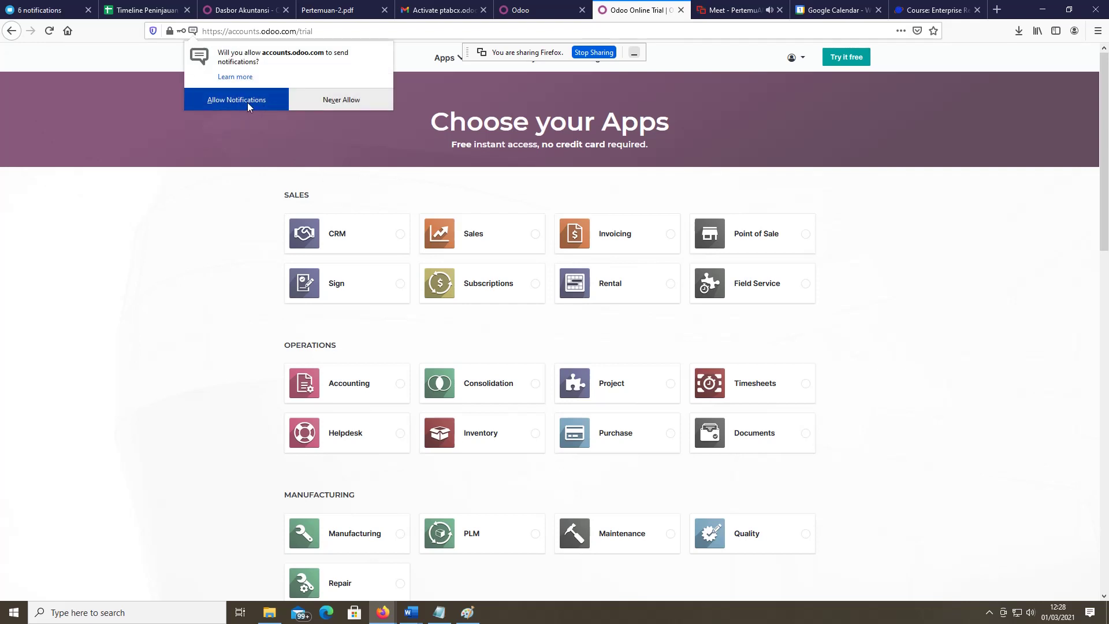
pyautogui.click(248, 102)
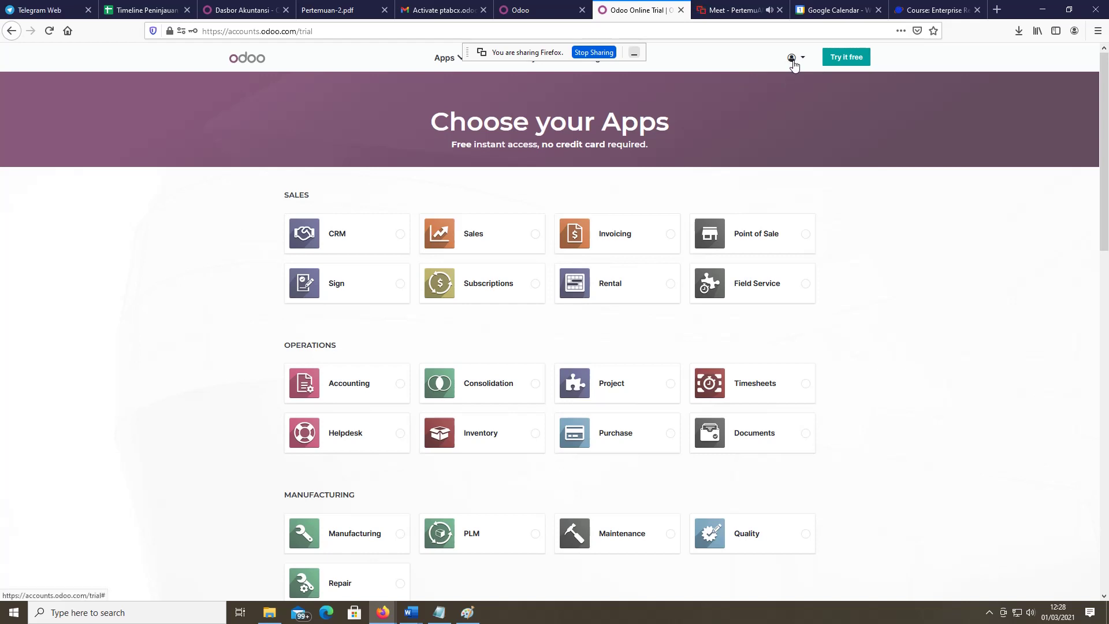
pyautogui.click(853, 63)
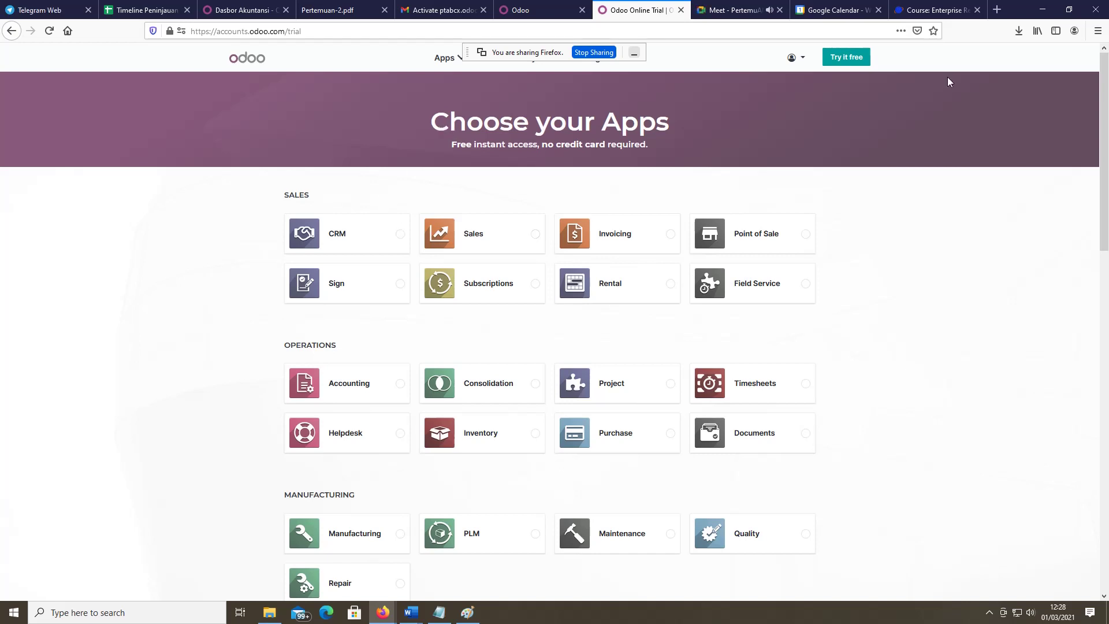
# Open My Apps Dashboard from the account options and look through its sales and best seller statistics.
pyautogui.click(804, 56)
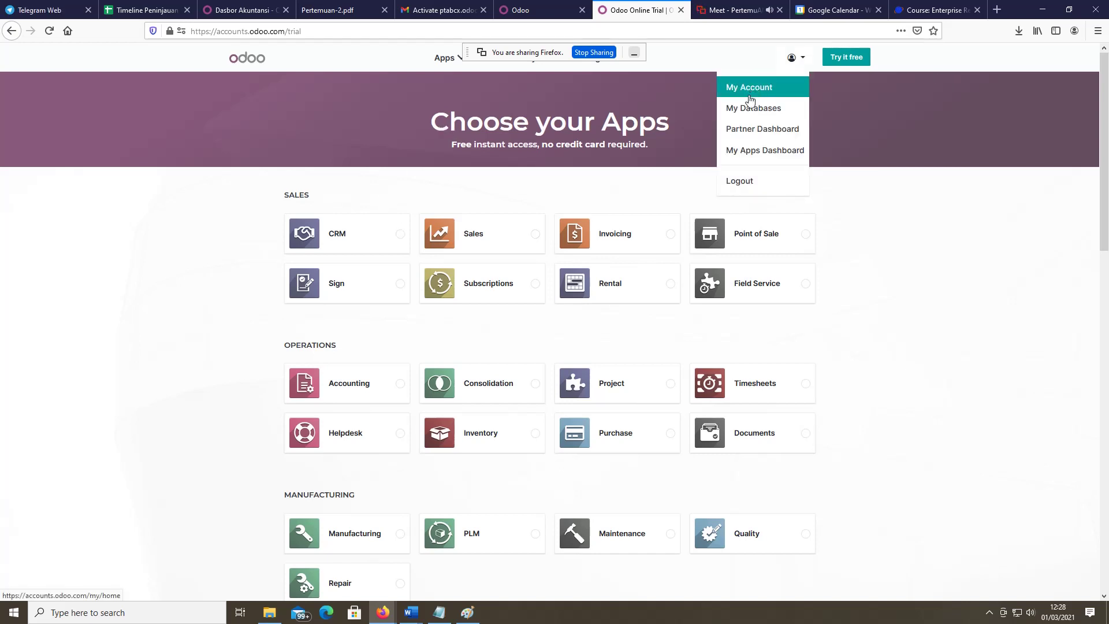
pyautogui.click(751, 150)
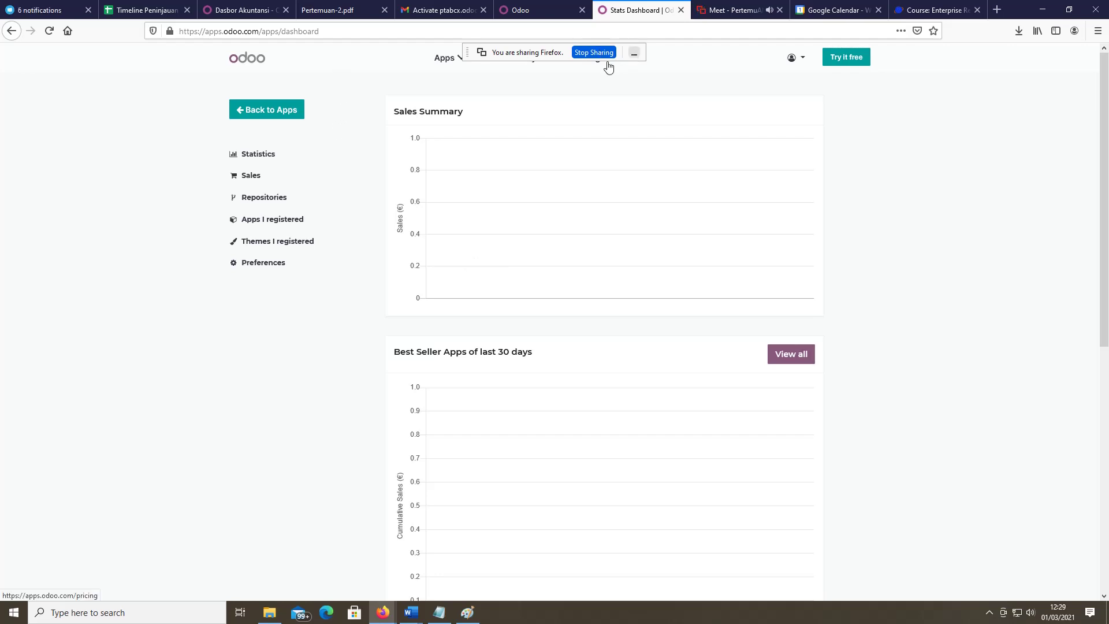
pyautogui.scroll(-5, 667, 317)
pyautogui.scroll(5, 645, 317)
pyautogui.click(353, 31)
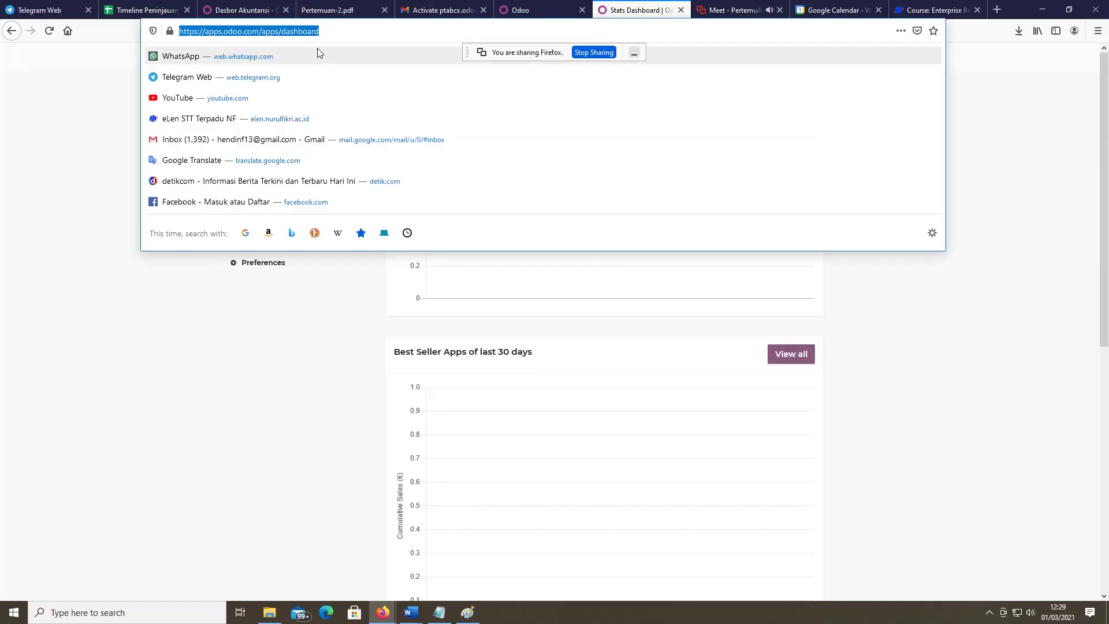
pyautogui.click(342, 30)
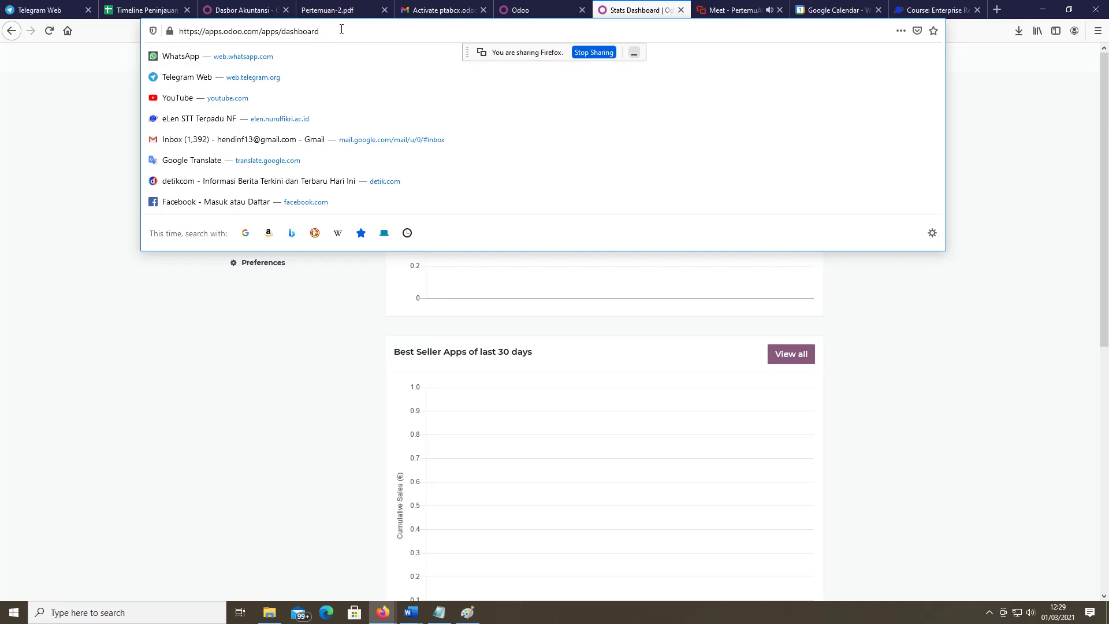
pyautogui.press('BackSpace')
pyautogui.press('BackSpace')
pyautogui.press('BackSpace')
pyautogui.press('BackSpace')
pyautogui.press('BackSpace')
pyautogui.press('BackSpace')
pyautogui.press('BackSpace')
pyautogui.press('BackSpace')
pyautogui.press('BackSpace')
pyautogui.press('BackSpace')
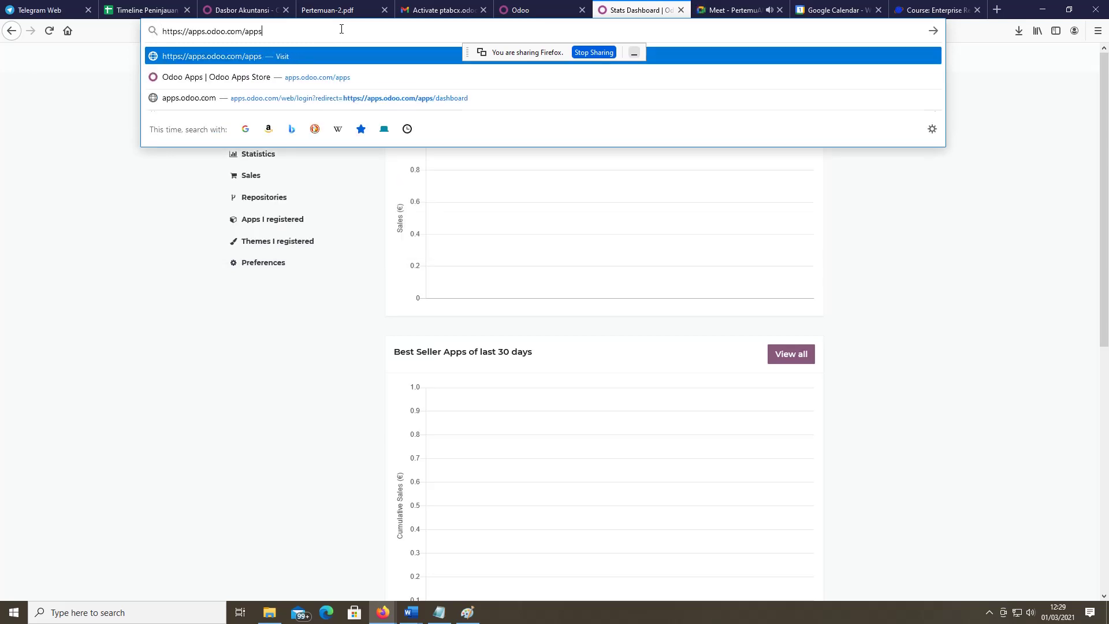
pyautogui.press('BackSpace')
pyautogui.press('BackSpace')
pyautogui.press('BackSpace')
pyautogui.press('BackSpace')
pyautogui.write('i')
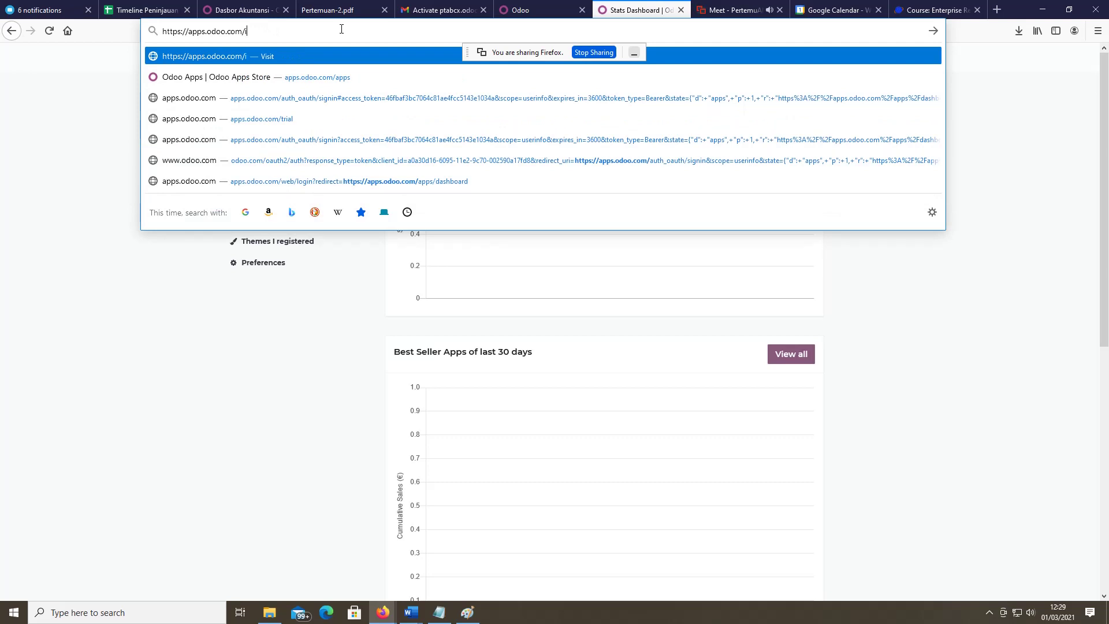
pyautogui.write('d_')
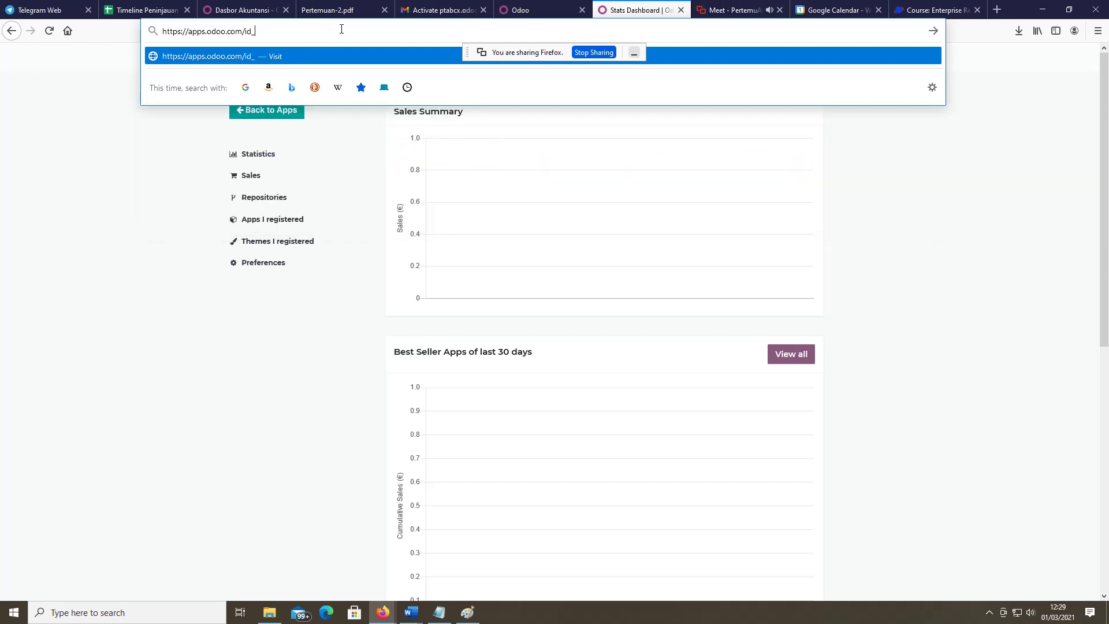
pyautogui.write('ID')
pyautogui.press('Return')
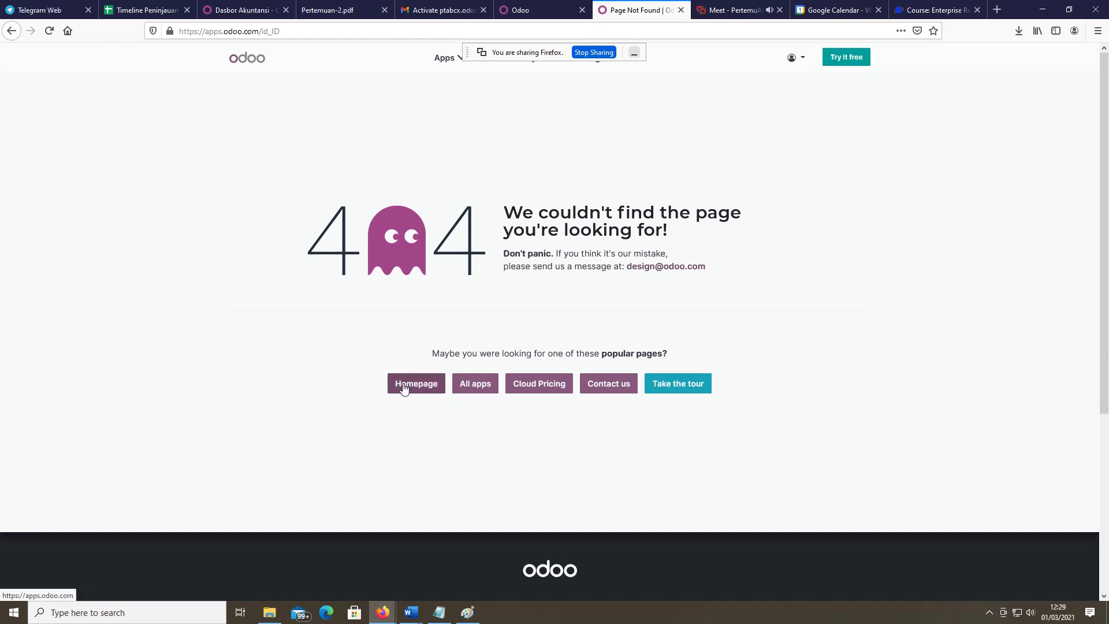
# Return to the Odoo homepage, open the free trial app selection and select Akuntansi under Pengoperasian.
pyautogui.click(425, 388)
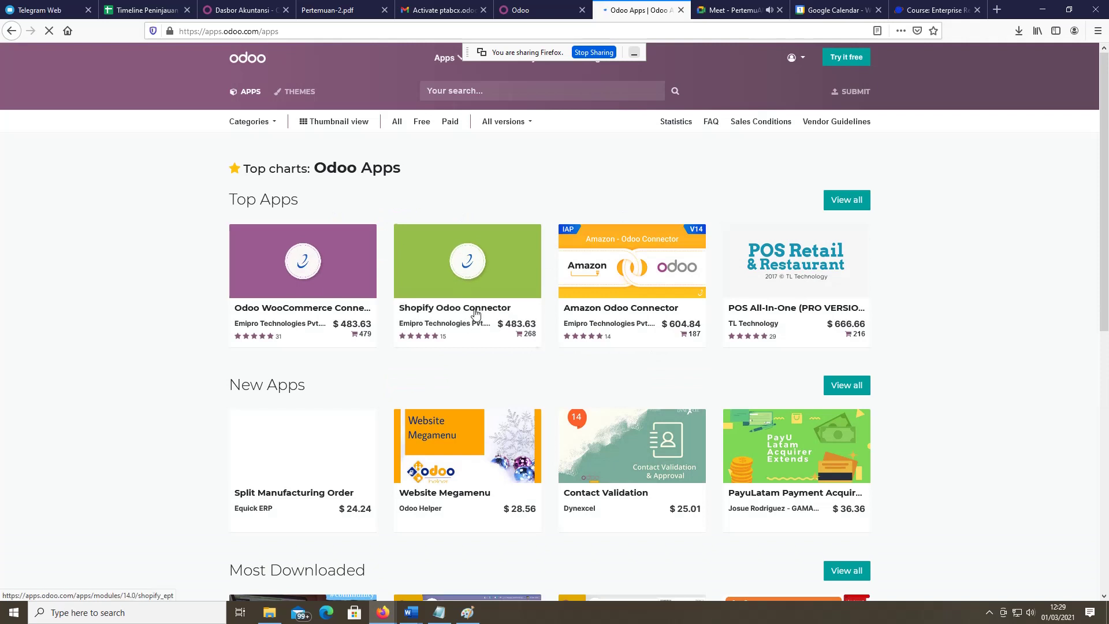
pyautogui.click(845, 60)
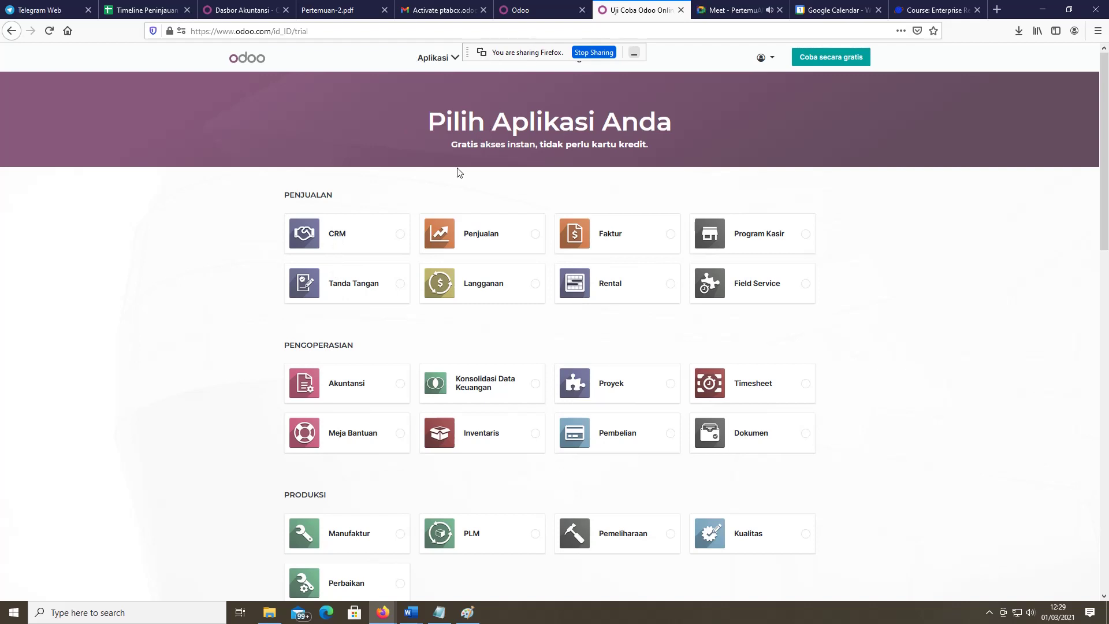
pyautogui.scroll(-2, 334, 269)
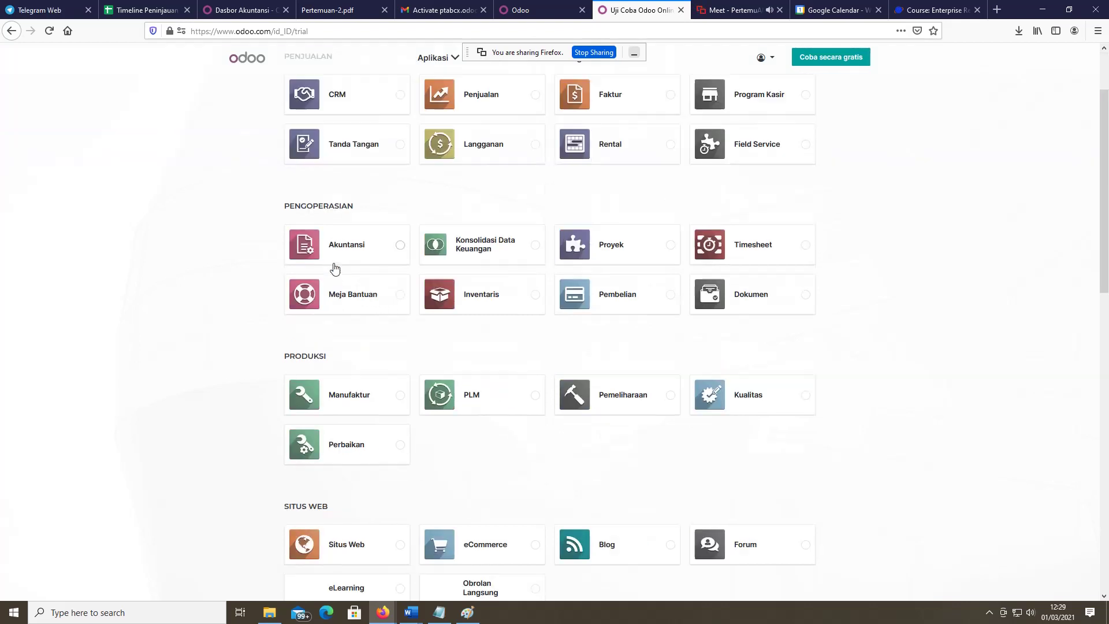
pyautogui.scroll(-1, 335, 269)
pyautogui.click(346, 184)
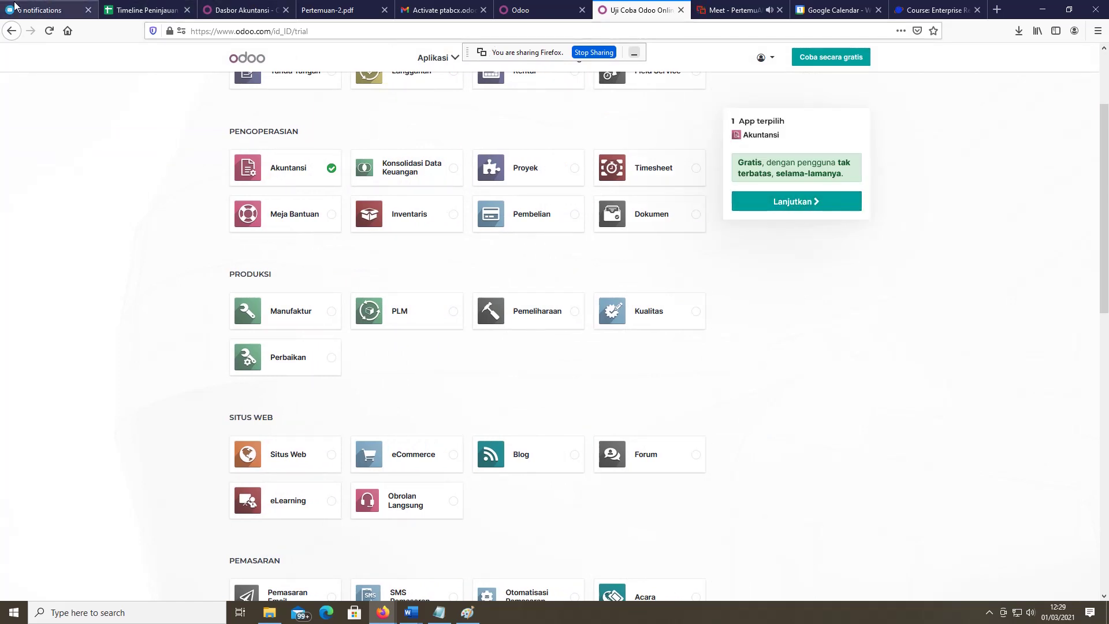
# Check the Gmail inbox, reopen the ptabcx.odoo.com activation message and return to the theme selection of the ptabcx database.
pyautogui.click(439, 10)
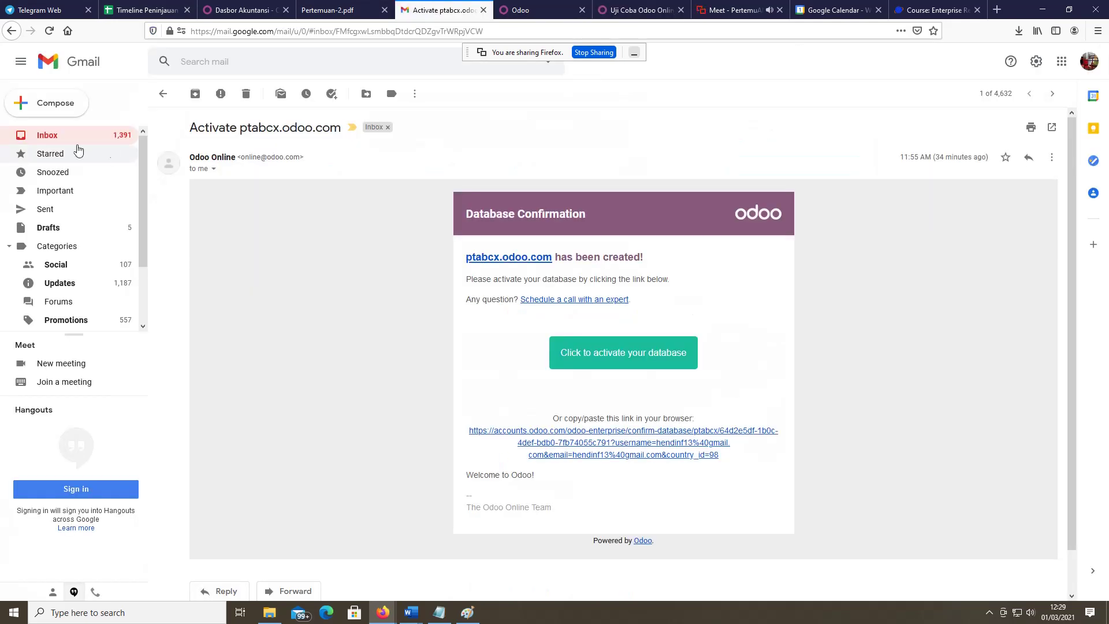
pyautogui.click(163, 93)
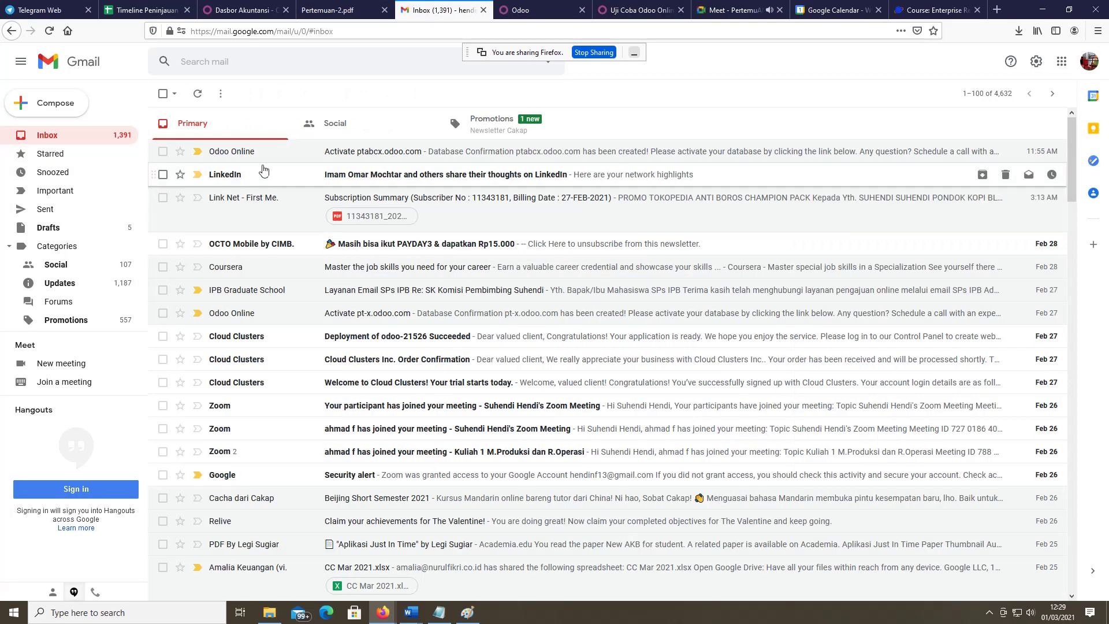
pyautogui.click(345, 30)
pyautogui.press('Escape')
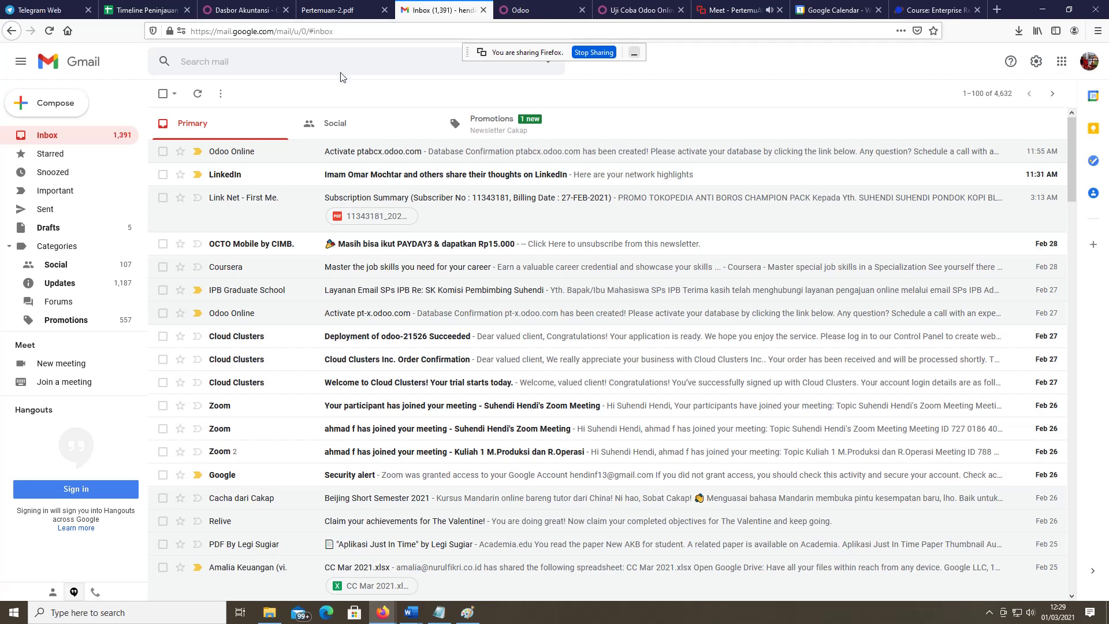
pyautogui.click(372, 32)
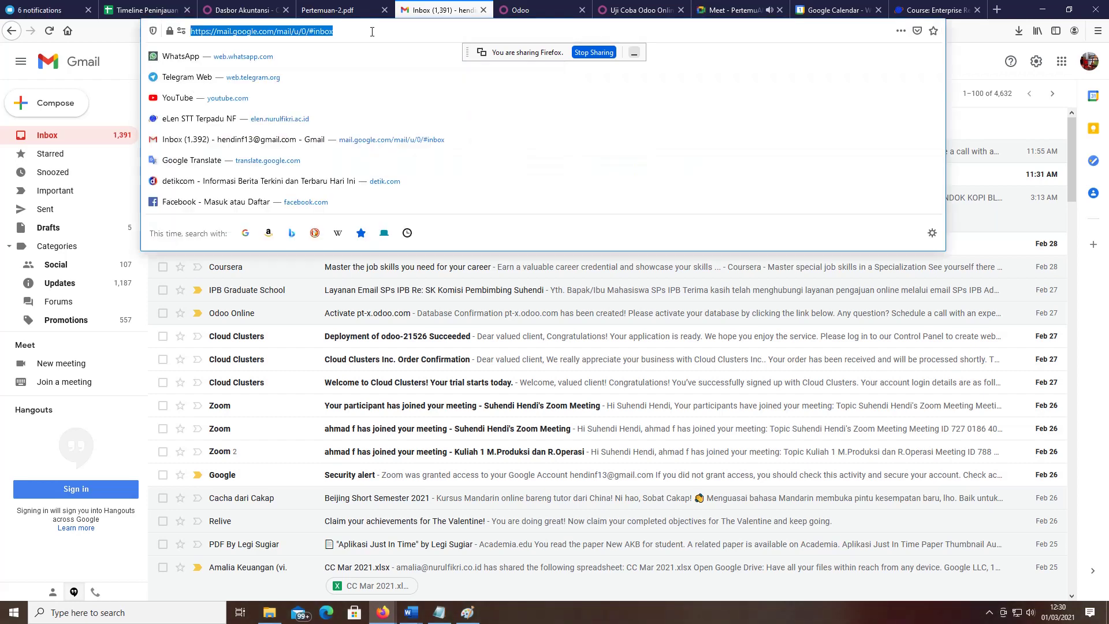
pyautogui.press('Escape')
pyautogui.click(371, 32)
pyautogui.press('Escape')
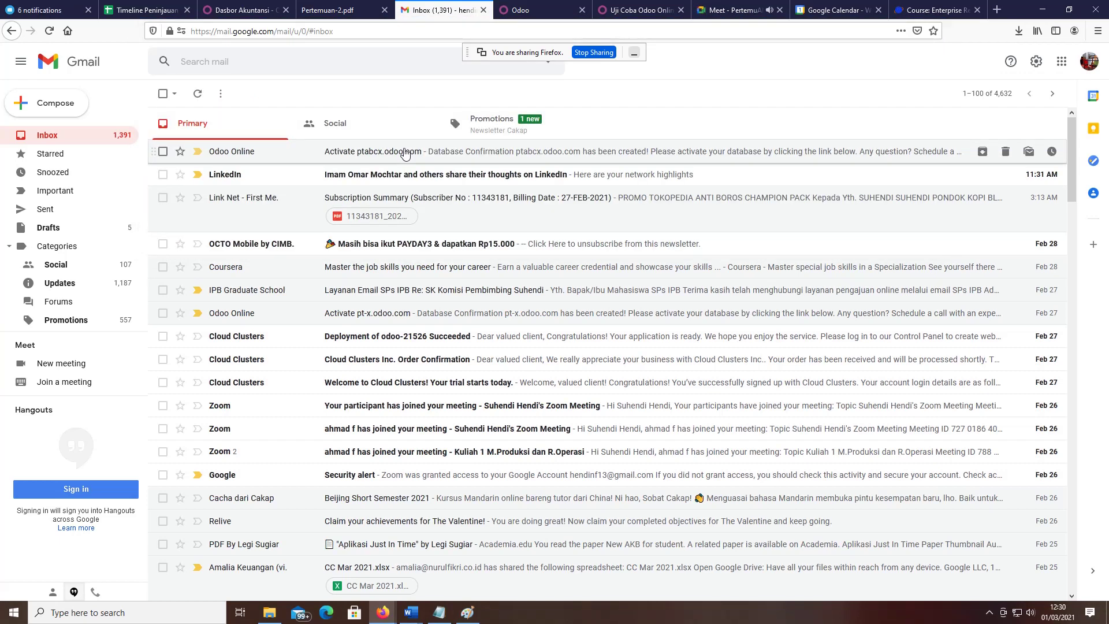
pyautogui.click(405, 153)
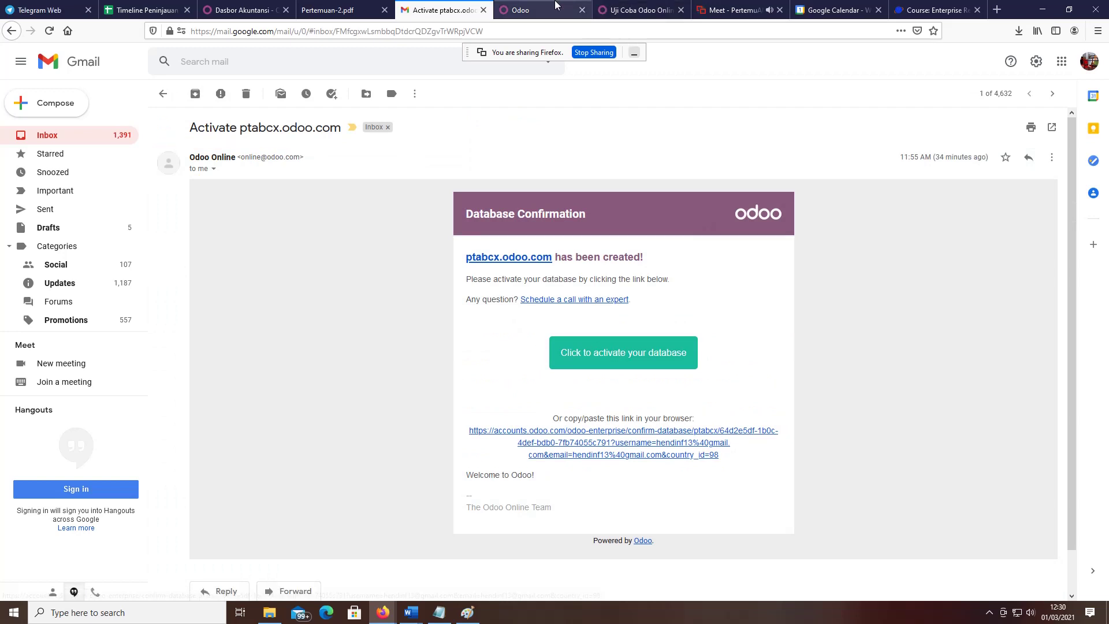
pyautogui.click(547, 7)
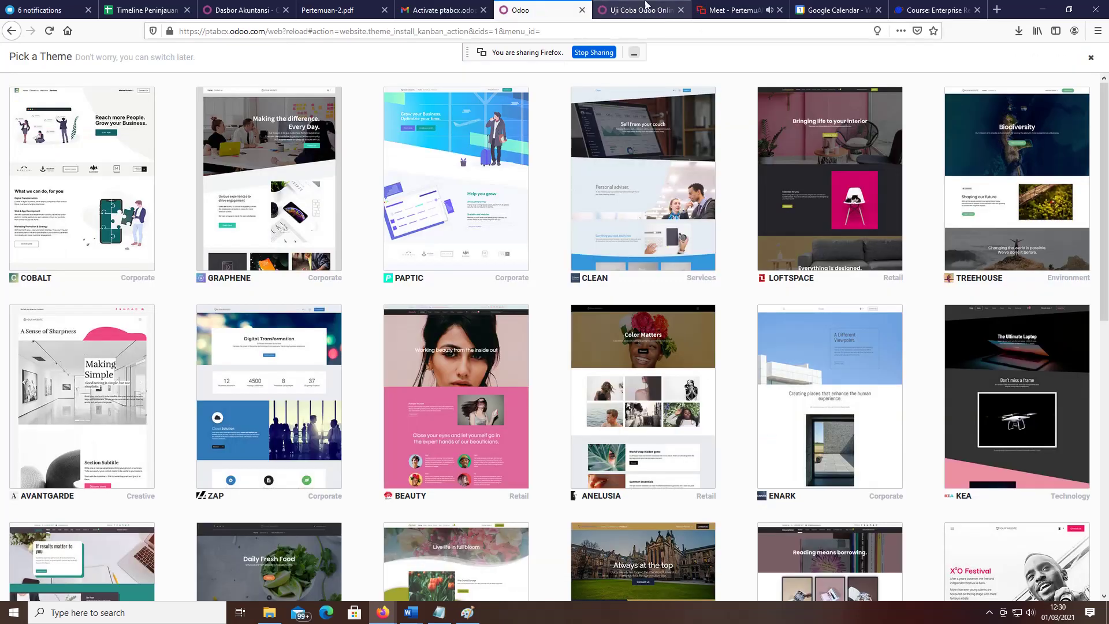
# Return to the Odoo trial site, reset the app selection and start a free trial from the Akuntansi product page.
pyautogui.click(646, 7)
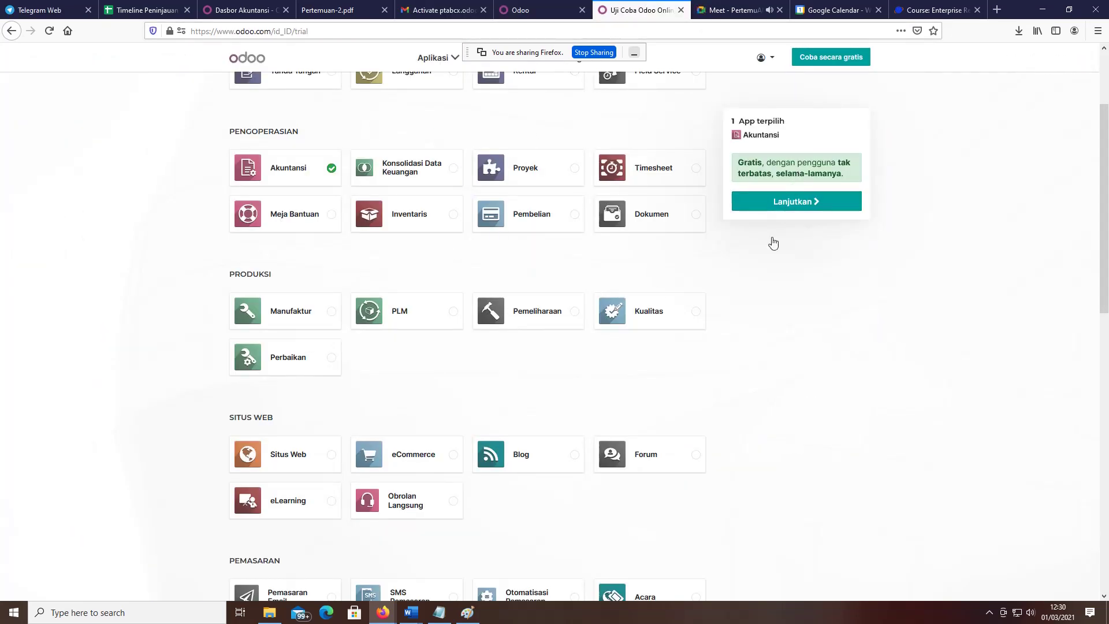
pyautogui.scroll(4, 786, 317)
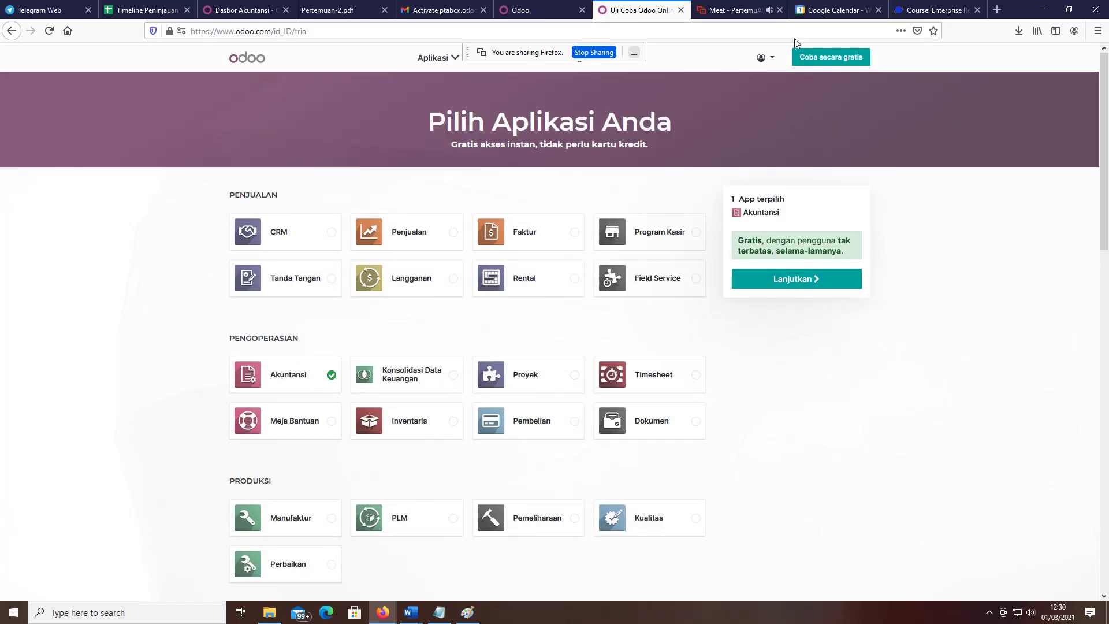
pyautogui.click(823, 62)
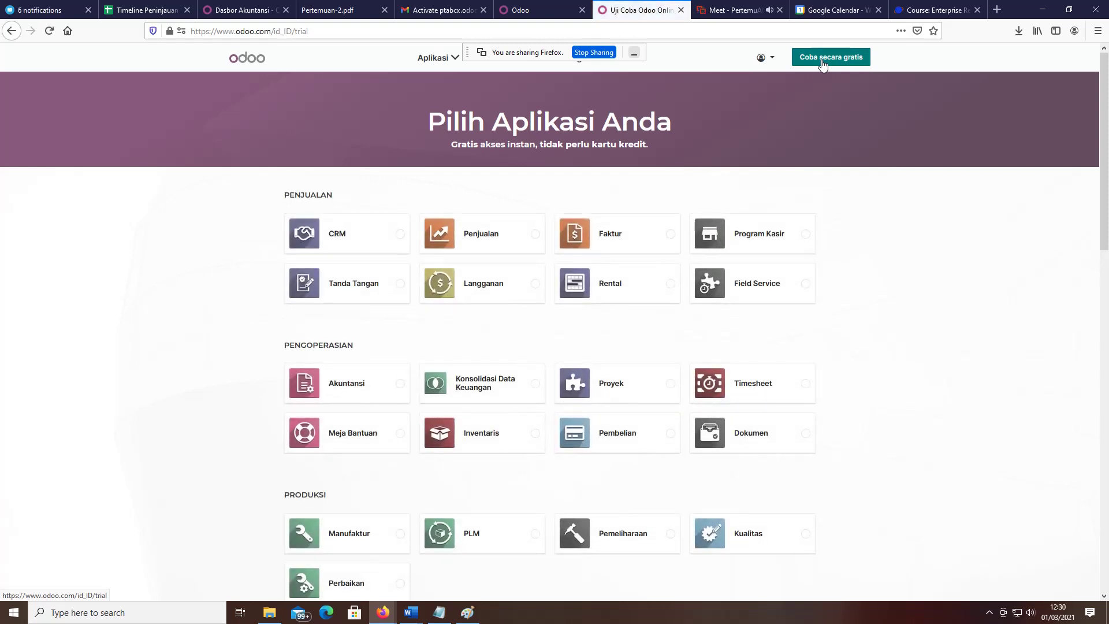
pyautogui.click(453, 64)
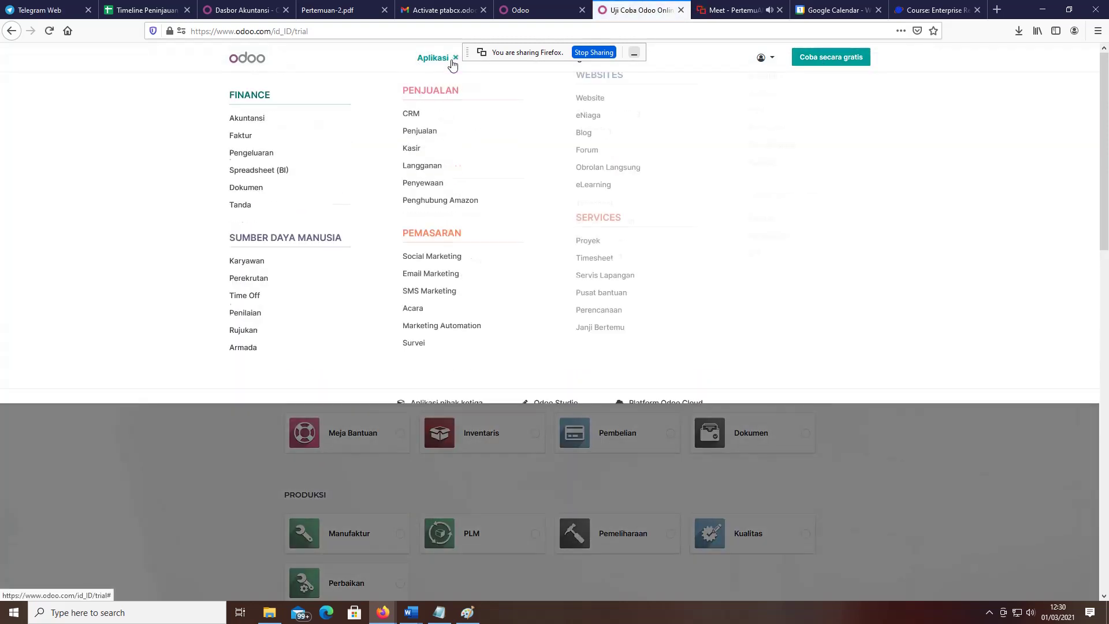
pyautogui.click(248, 123)
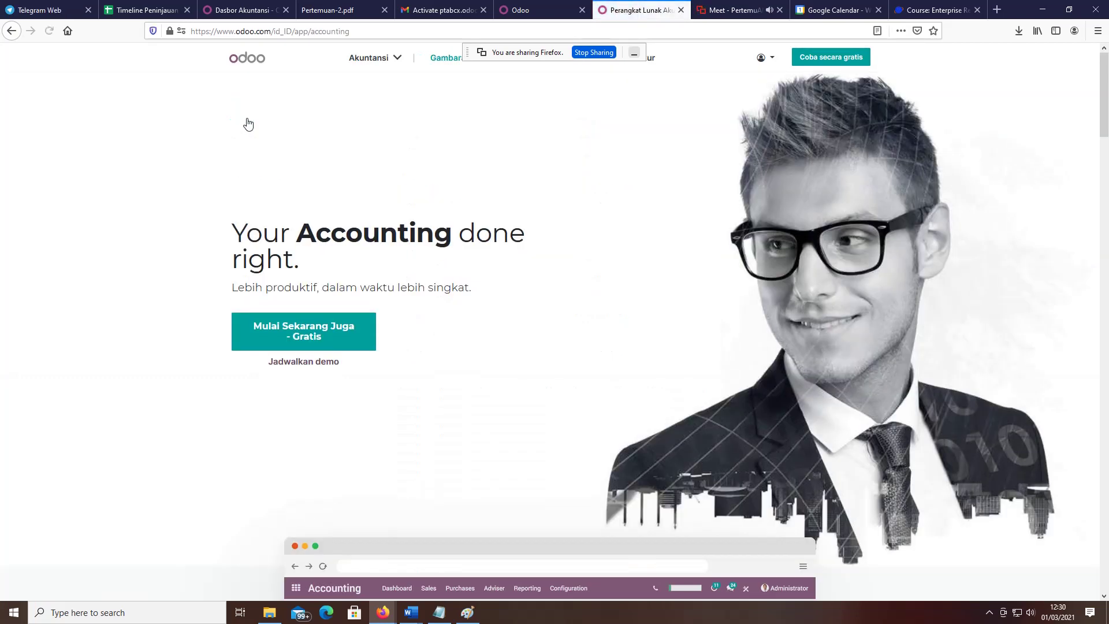
pyautogui.click(304, 341)
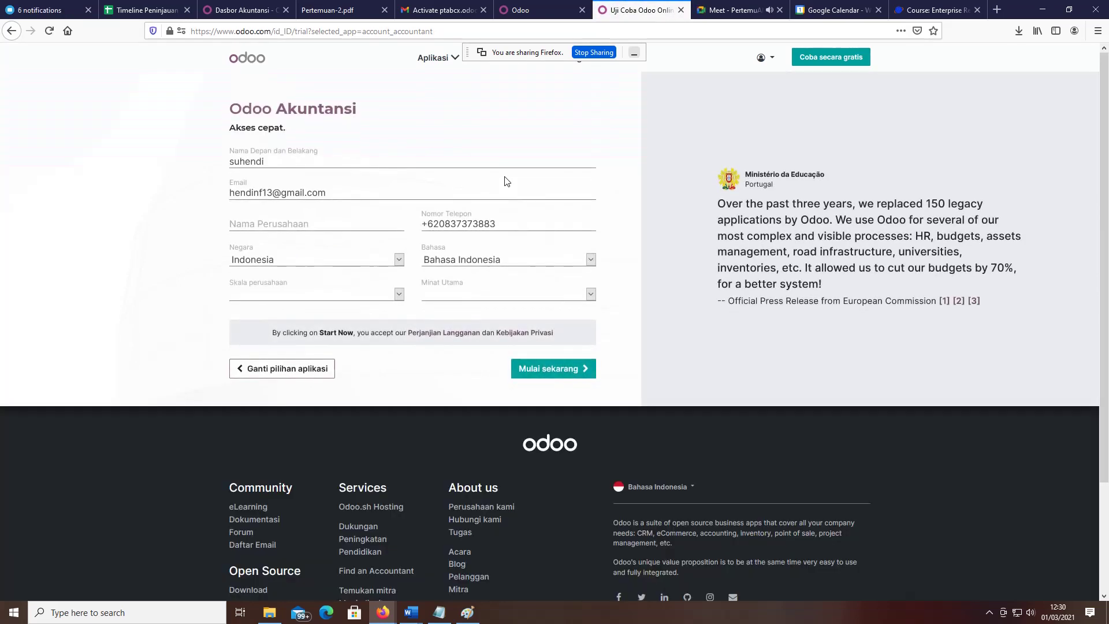
# Complete the trial form with company PT.ABCX, size < 5 karyawan and interest Saya adalah mahasiswa, and create the database.
pyautogui.click(546, 369)
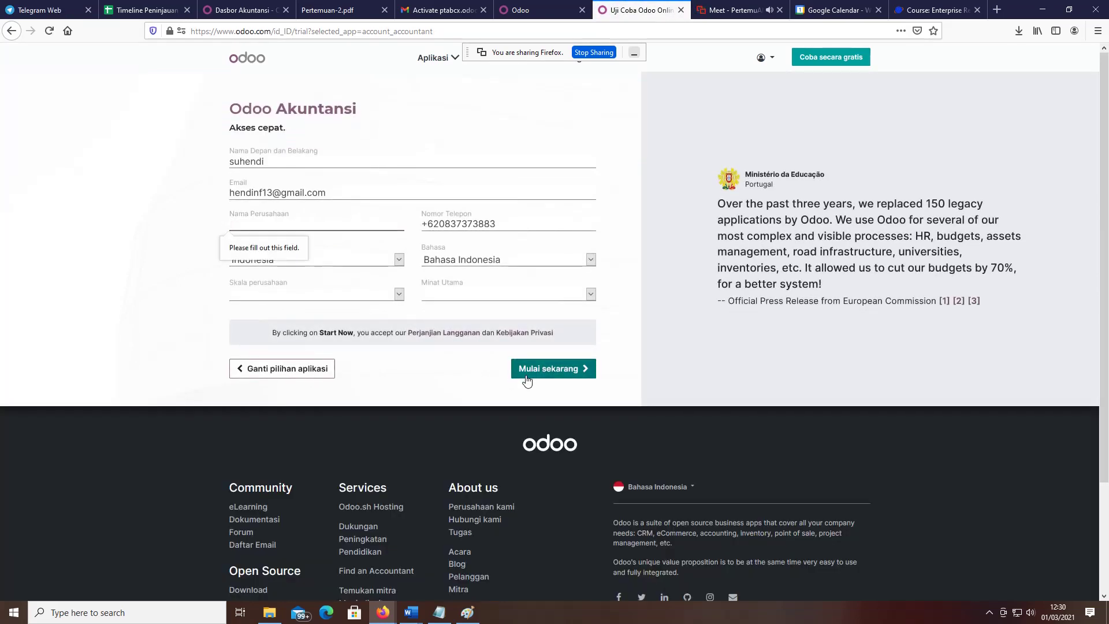
pyautogui.write('PT')
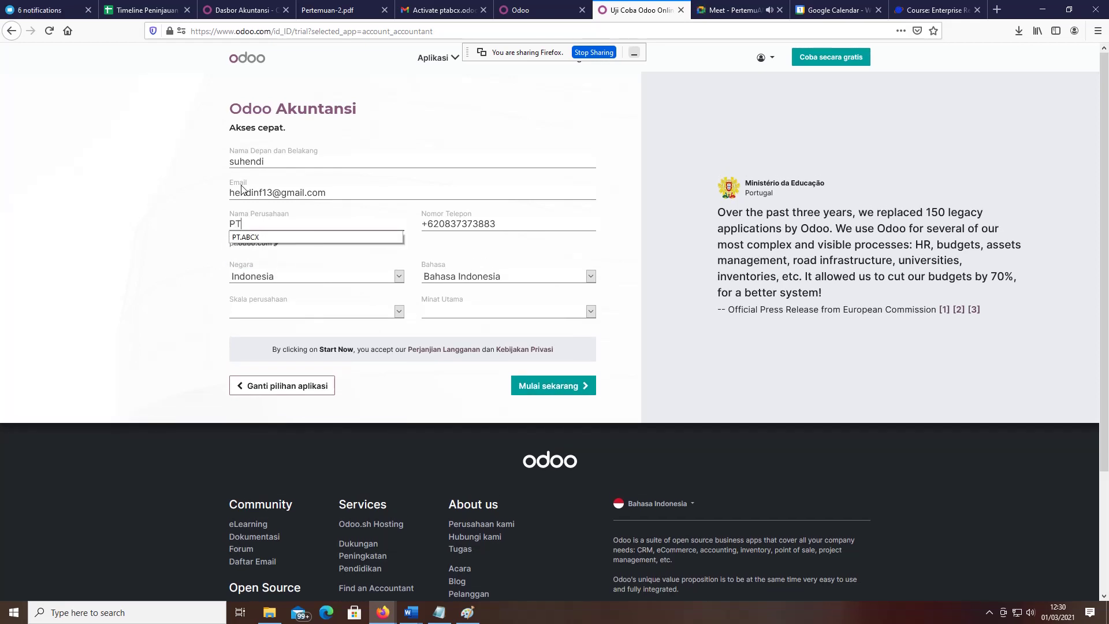
pyautogui.click(249, 237)
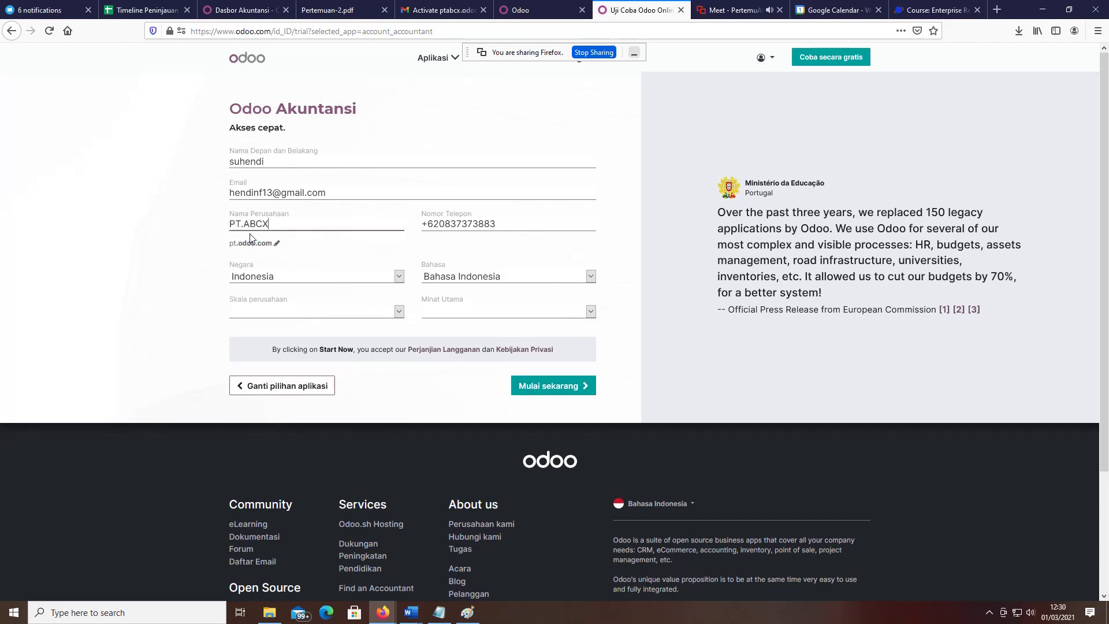
pyautogui.click(265, 315)
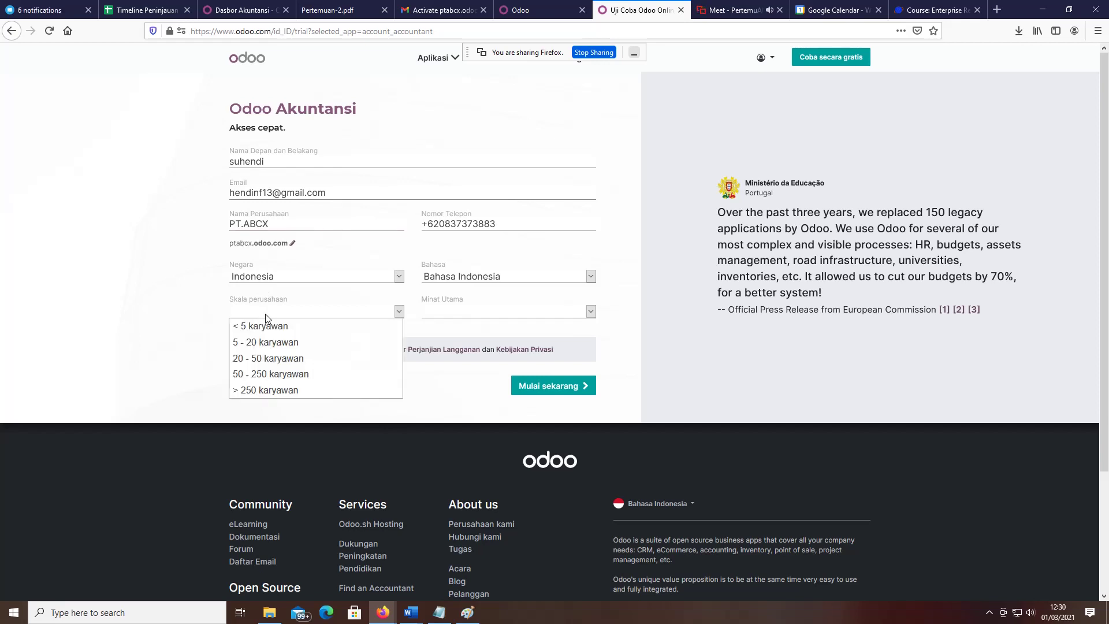
pyautogui.click(265, 324)
pyautogui.click(443, 312)
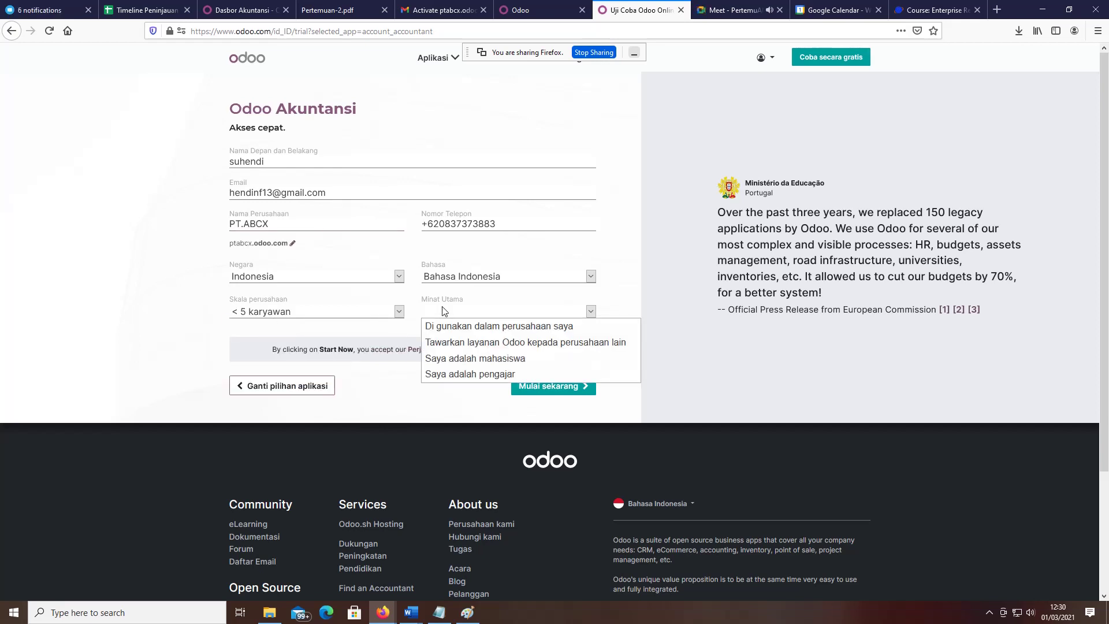
pyautogui.click(486, 358)
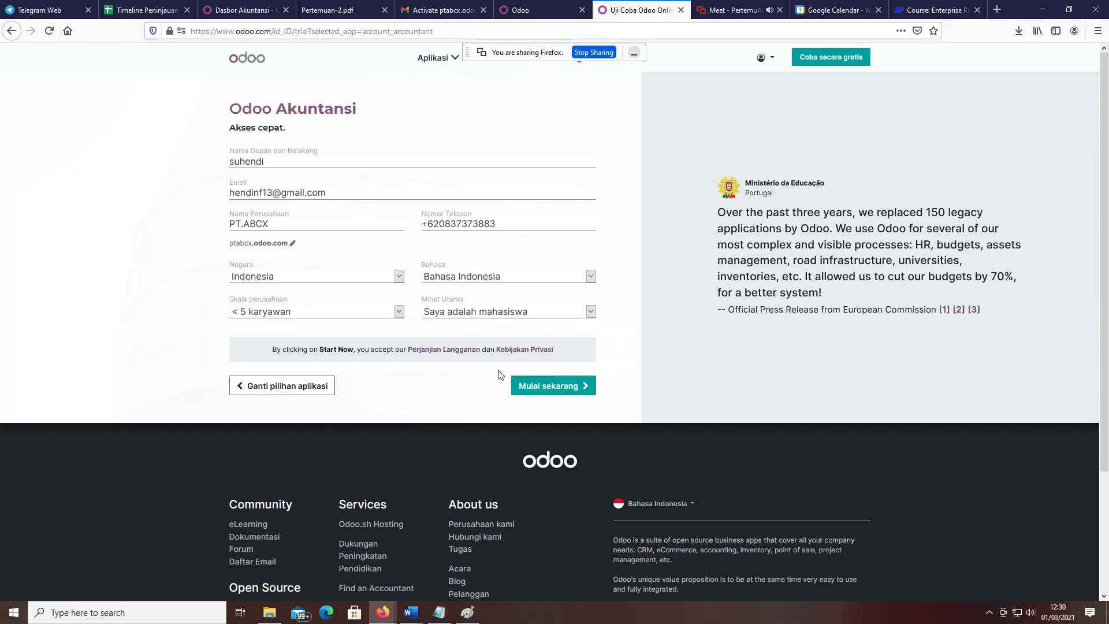
pyautogui.click(527, 387)
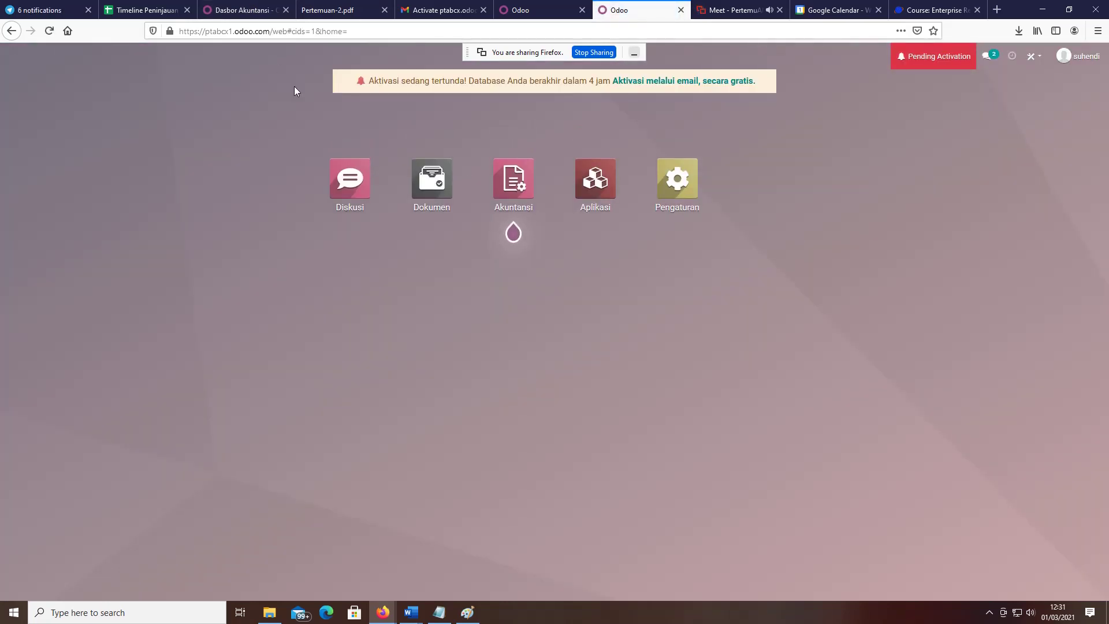
# Request the free activation email for the ptabcx1 database.
pyautogui.moveTo(520, 196)
pyautogui.click(645, 81)
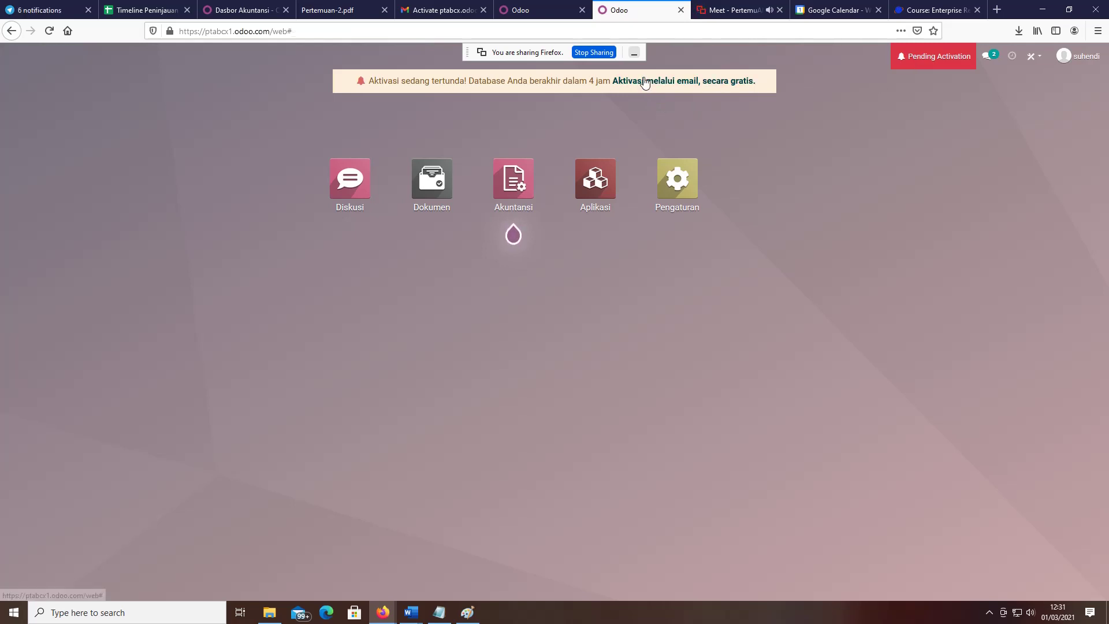
pyautogui.click(717, 152)
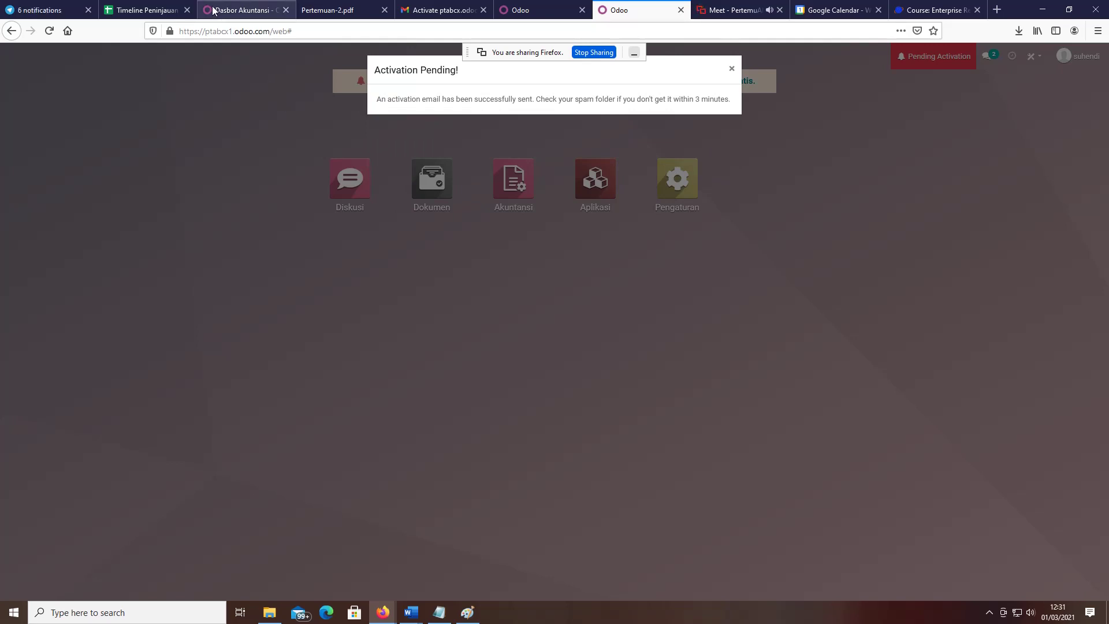
# Activate the database from the Activate ptabcx1.odoo.com message in the Gmail inbox, skip inviting colleagues and enter the database.
pyautogui.click(442, 11)
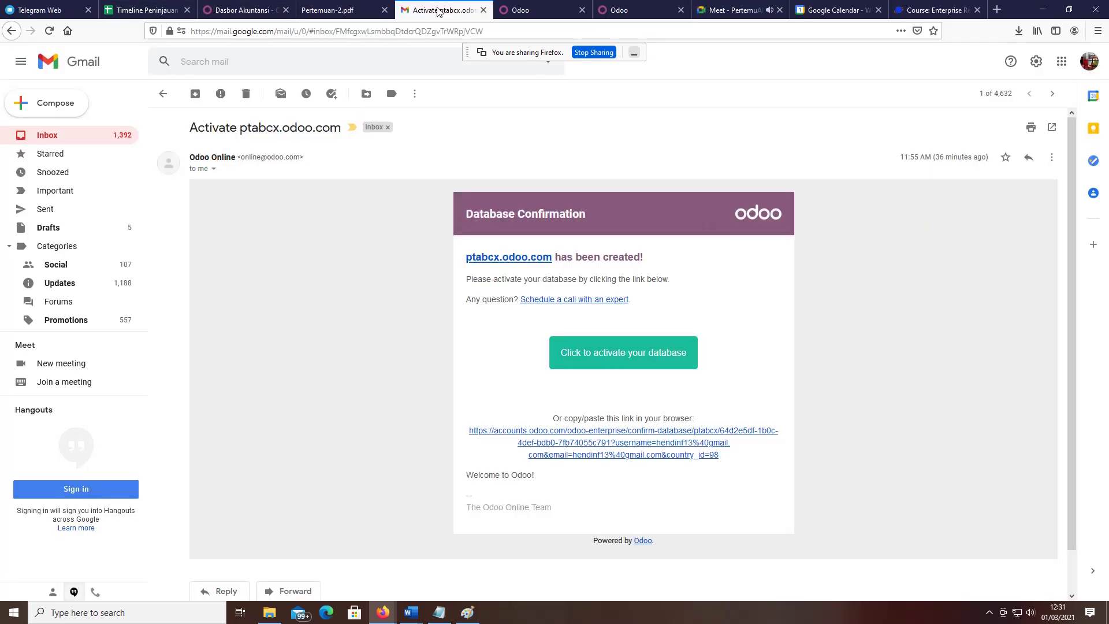
pyautogui.click(62, 132)
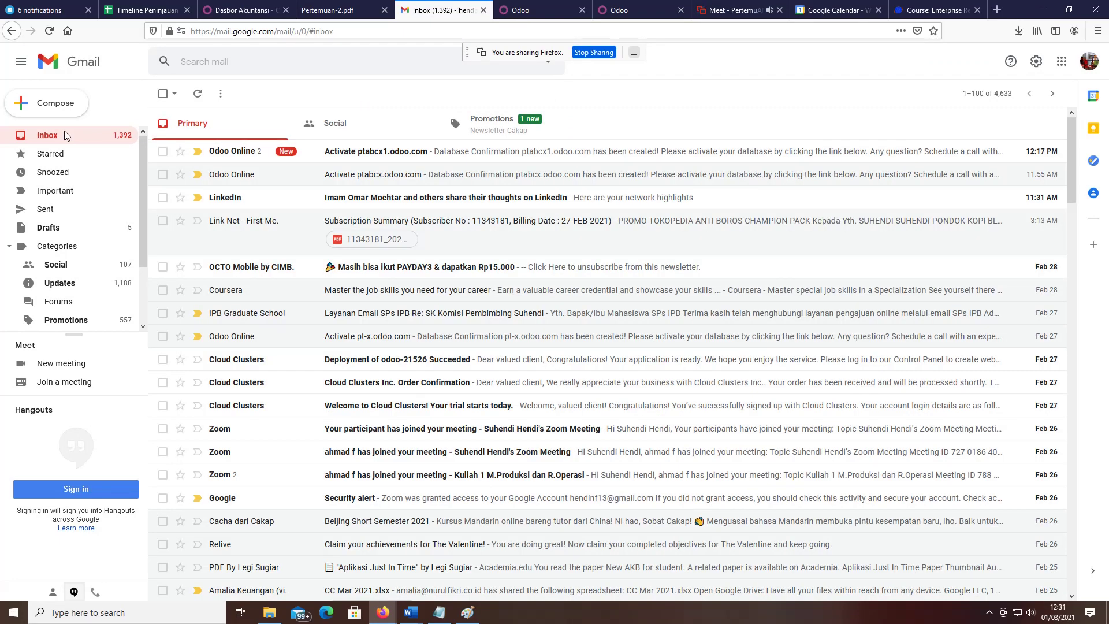
pyautogui.click(356, 153)
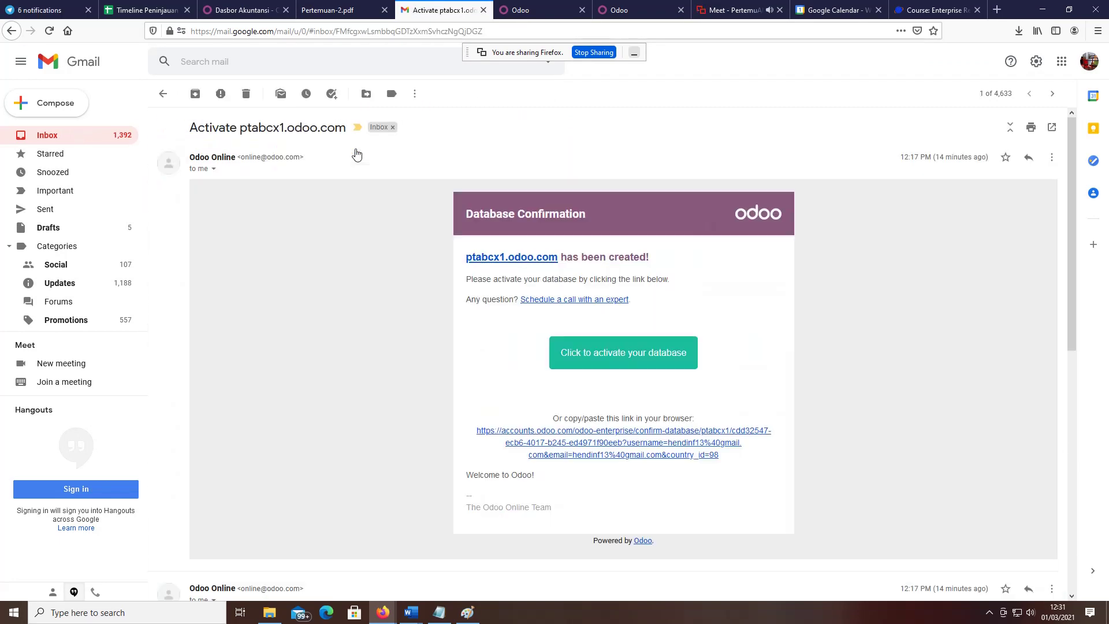
pyautogui.click(582, 356)
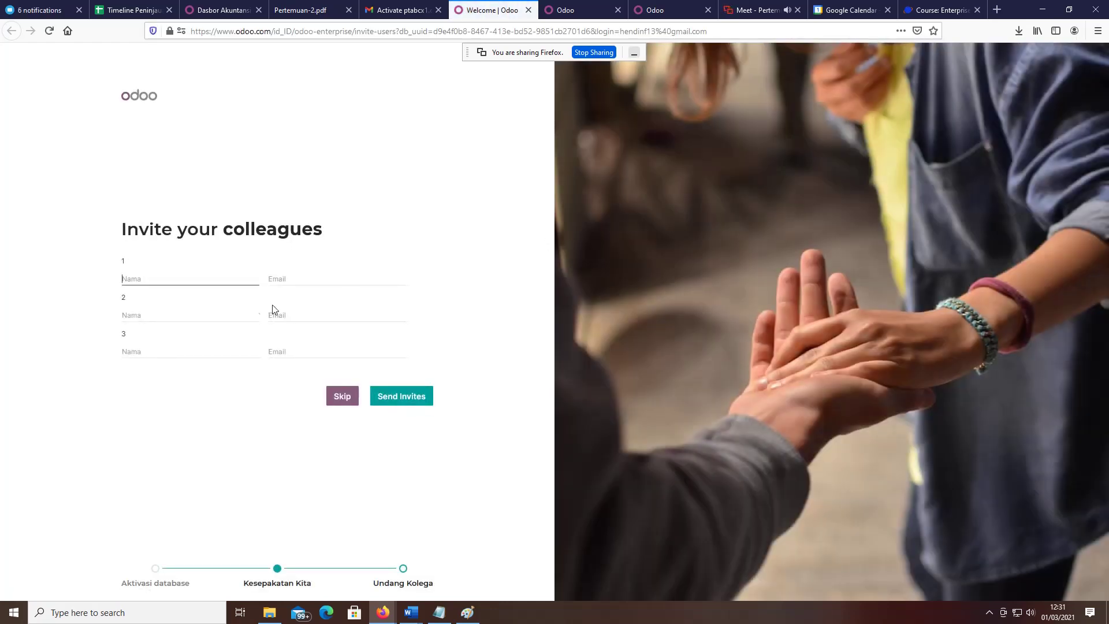
pyautogui.click(348, 401)
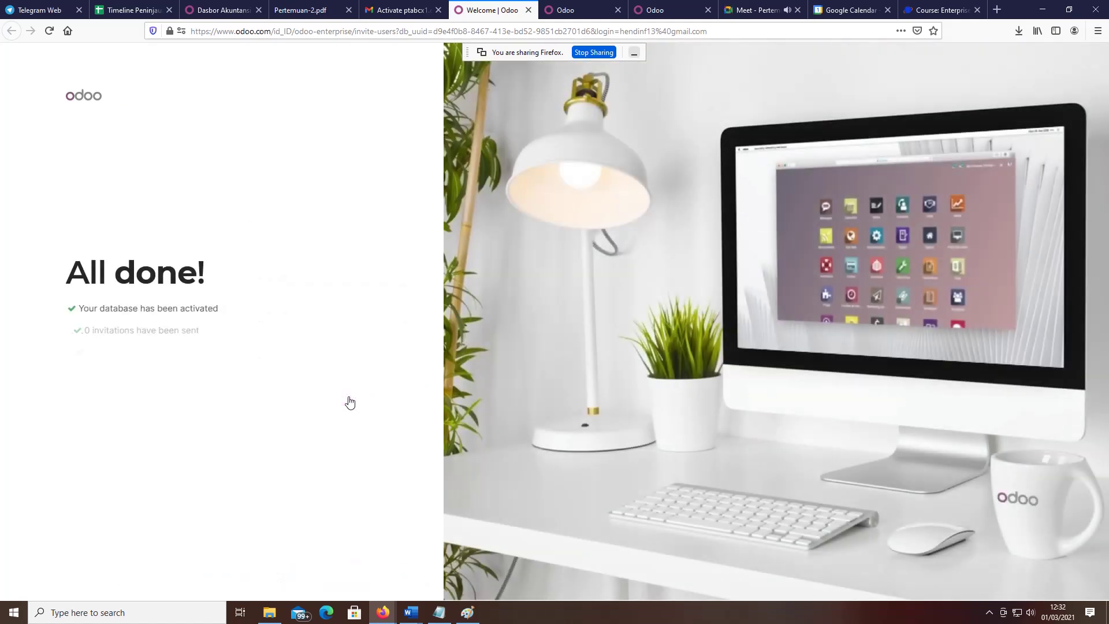
pyautogui.click(315, 414)
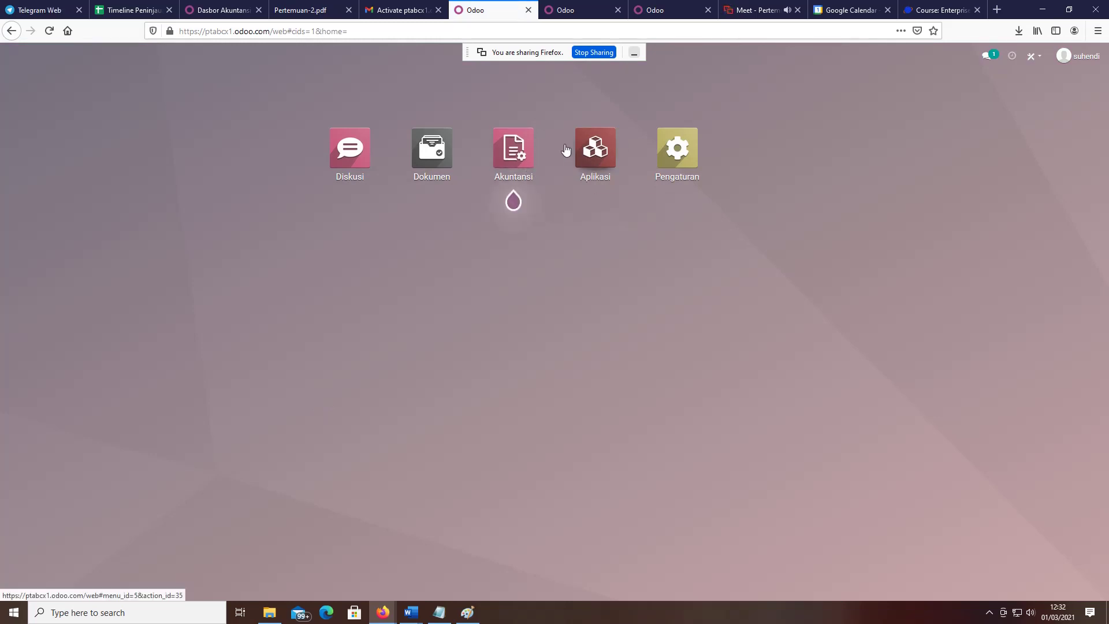
# Open the Aplikasi catalogue, remove its default filter and search the modules for "Inventori".
pyautogui.click(609, 148)
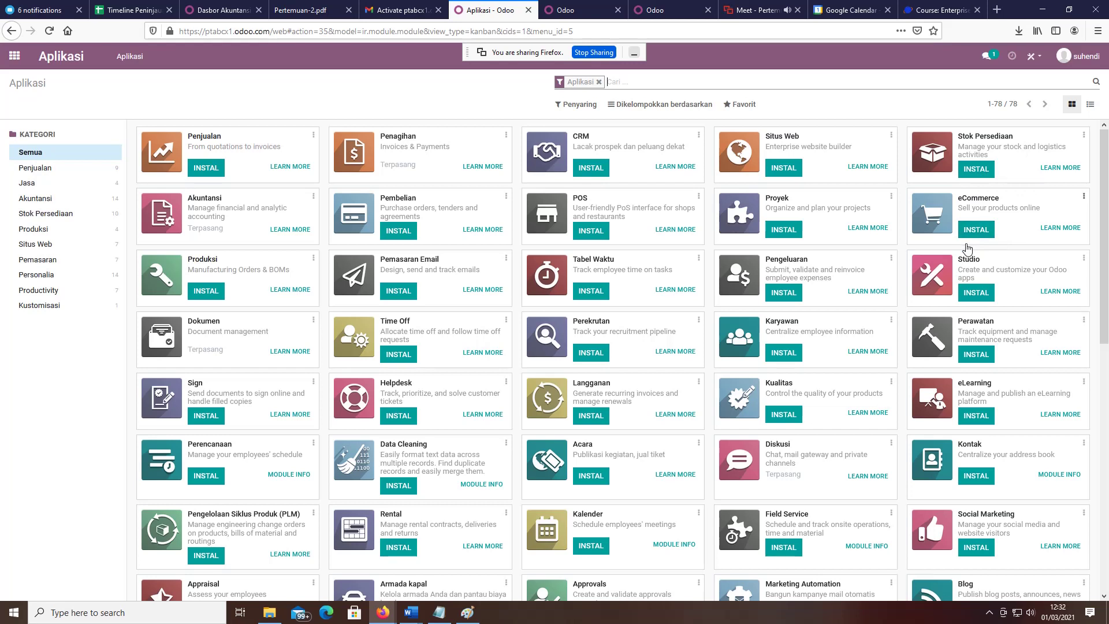
pyautogui.click(600, 82)
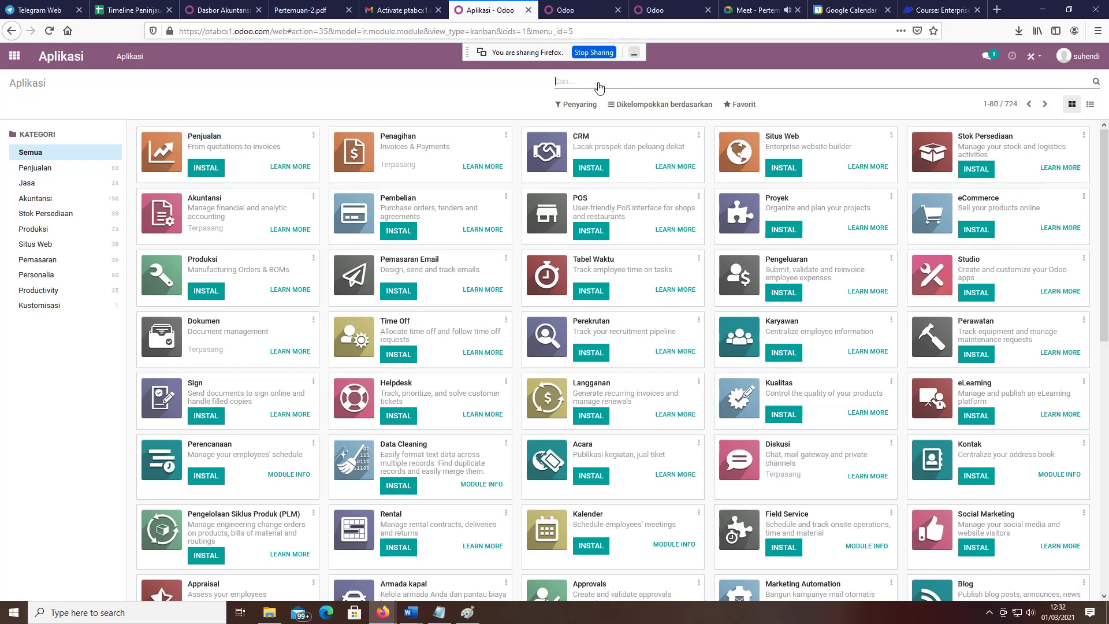
pyautogui.write('Inv')
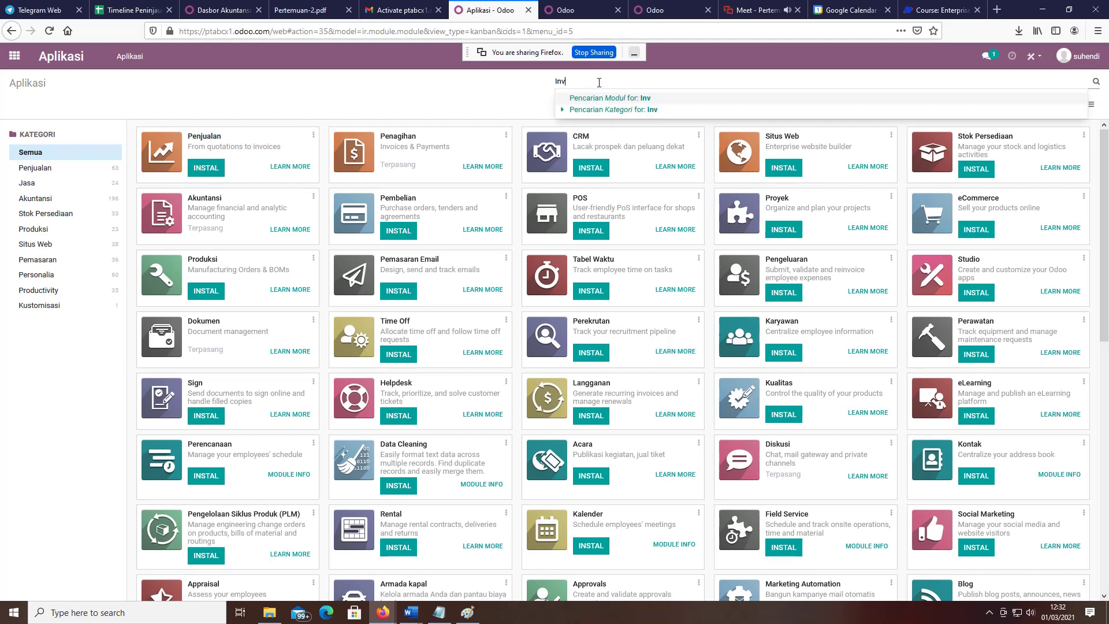
pyautogui.write('entori')
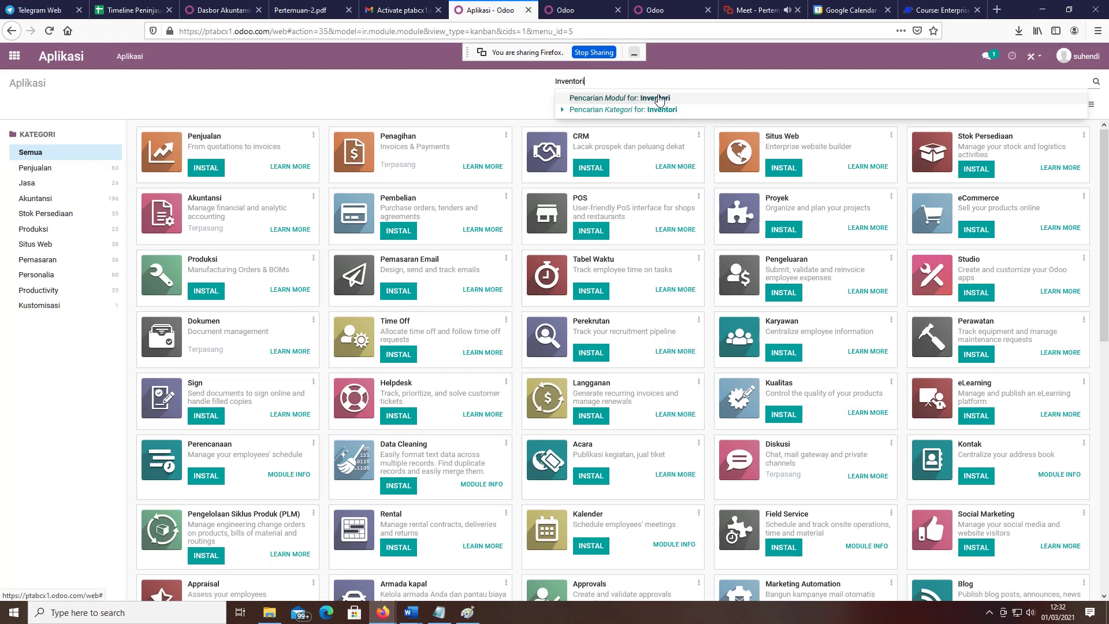
pyautogui.click(659, 99)
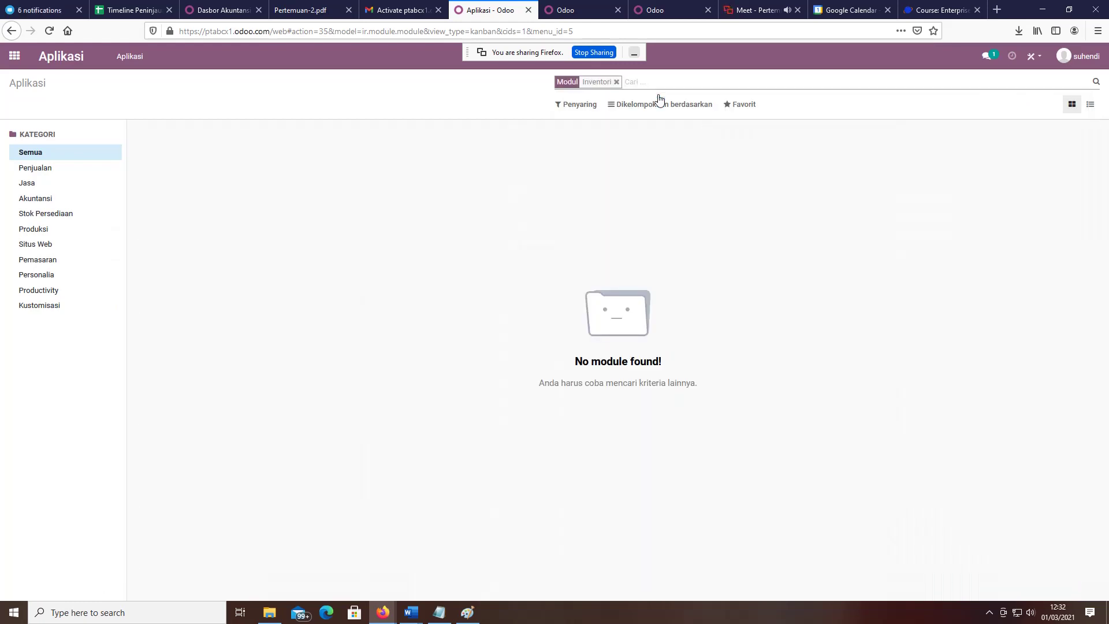
# Search the modules for "inventor" instead and install Product Availability together with Situs Web, Stok Persediaan and eCommerce.
pyautogui.click(617, 82)
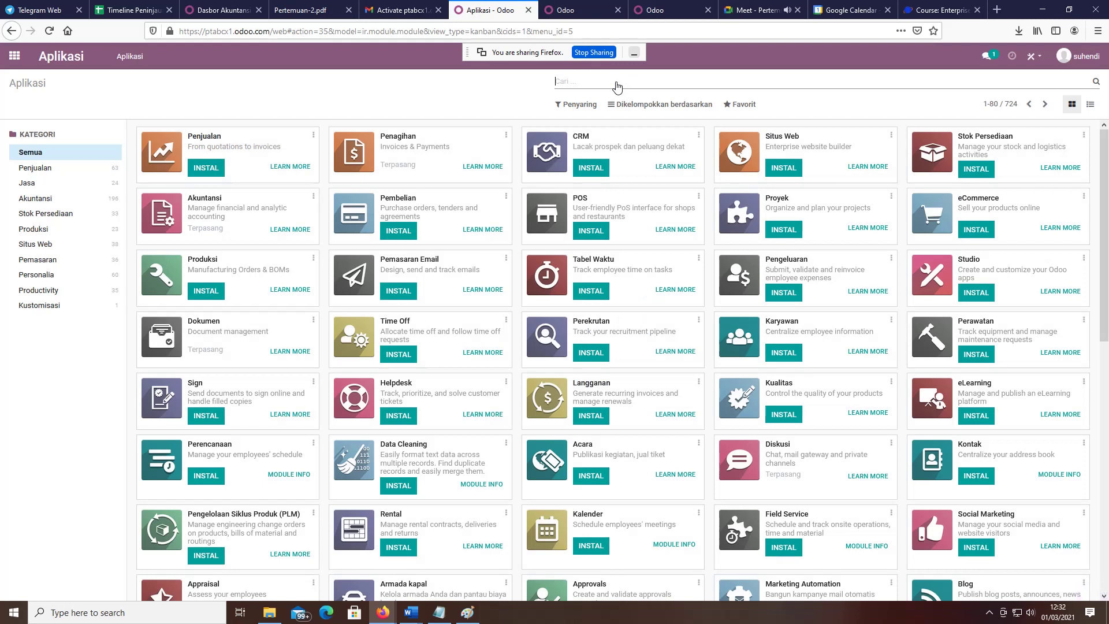
pyautogui.write('inve')
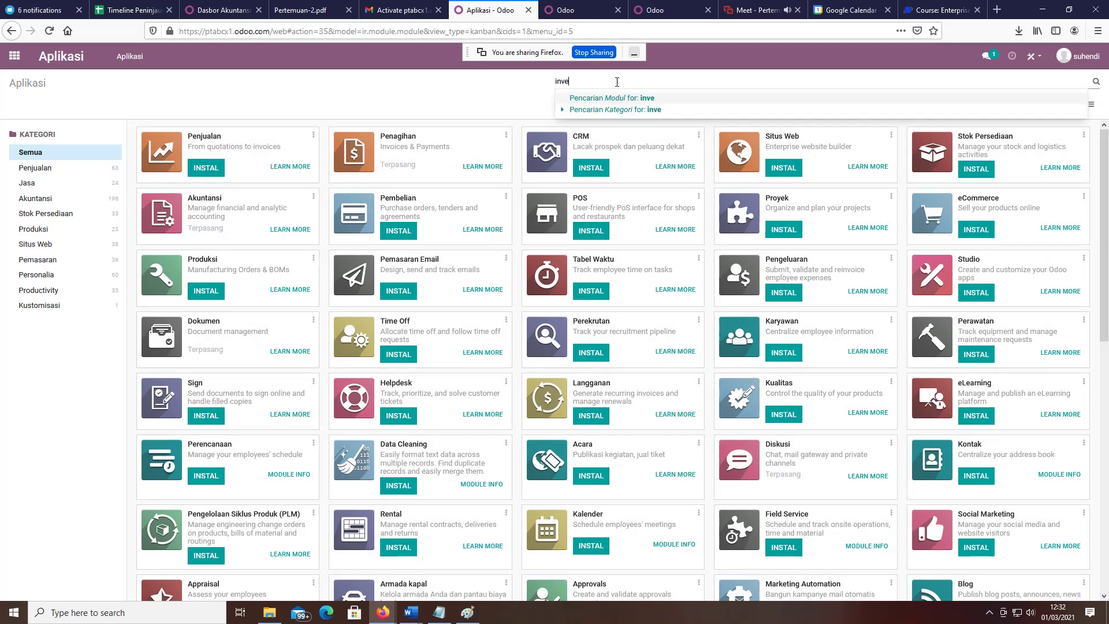
pyautogui.write('ntor')
pyautogui.click(649, 100)
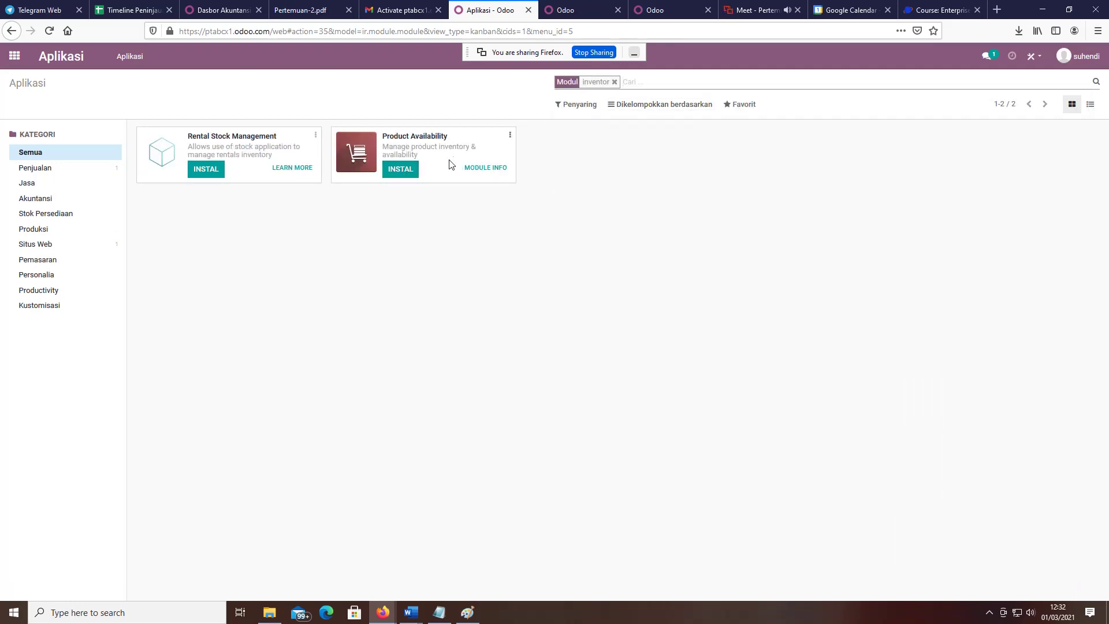
pyautogui.click(395, 170)
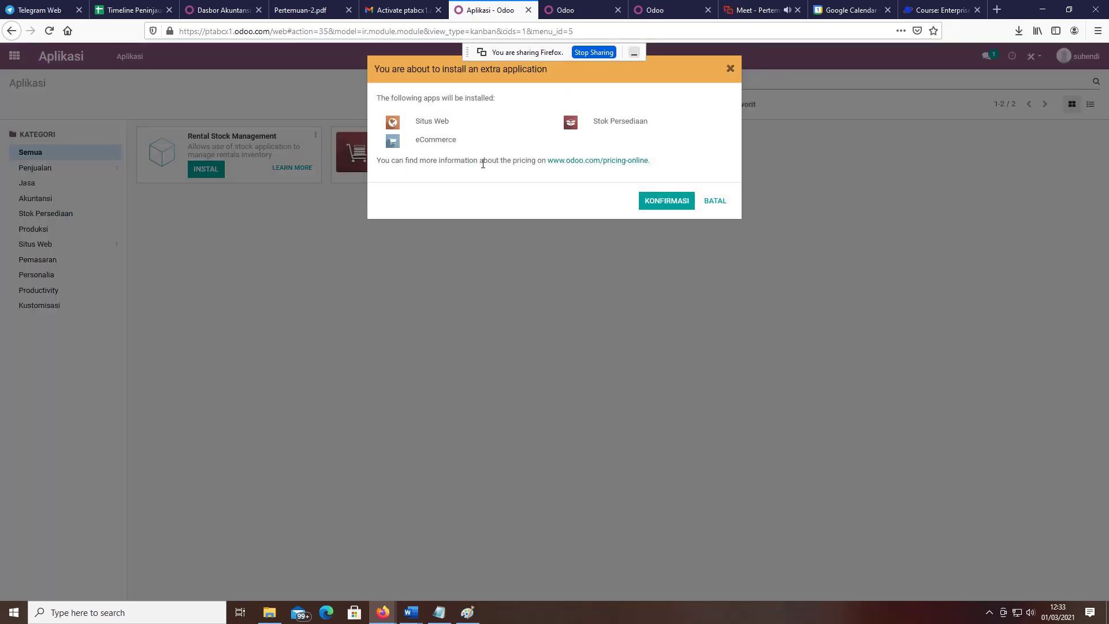
pyautogui.click(669, 205)
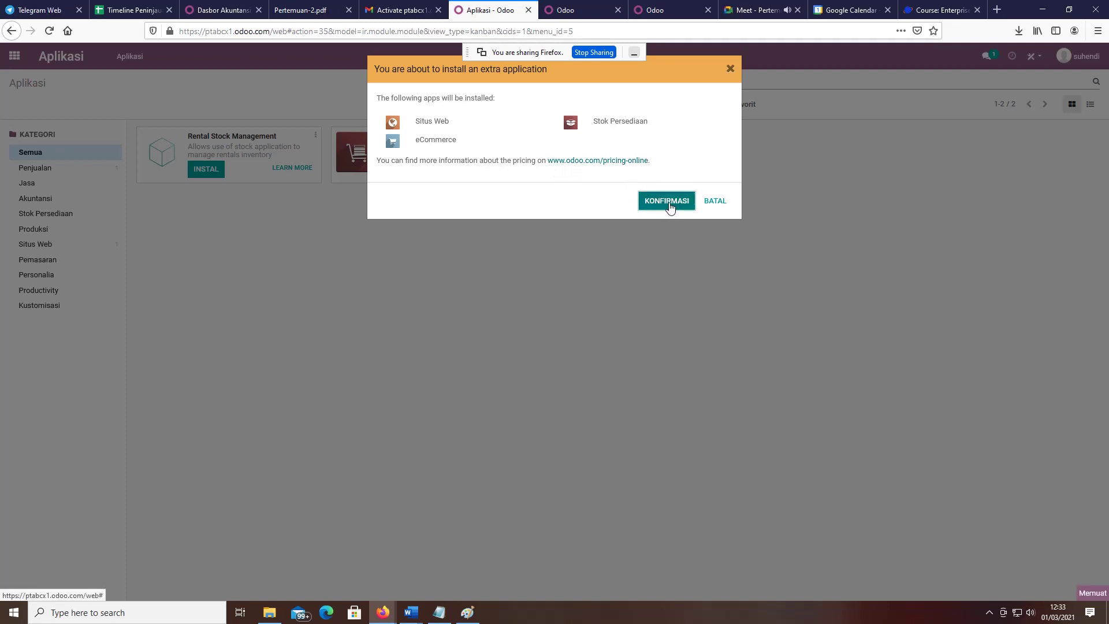
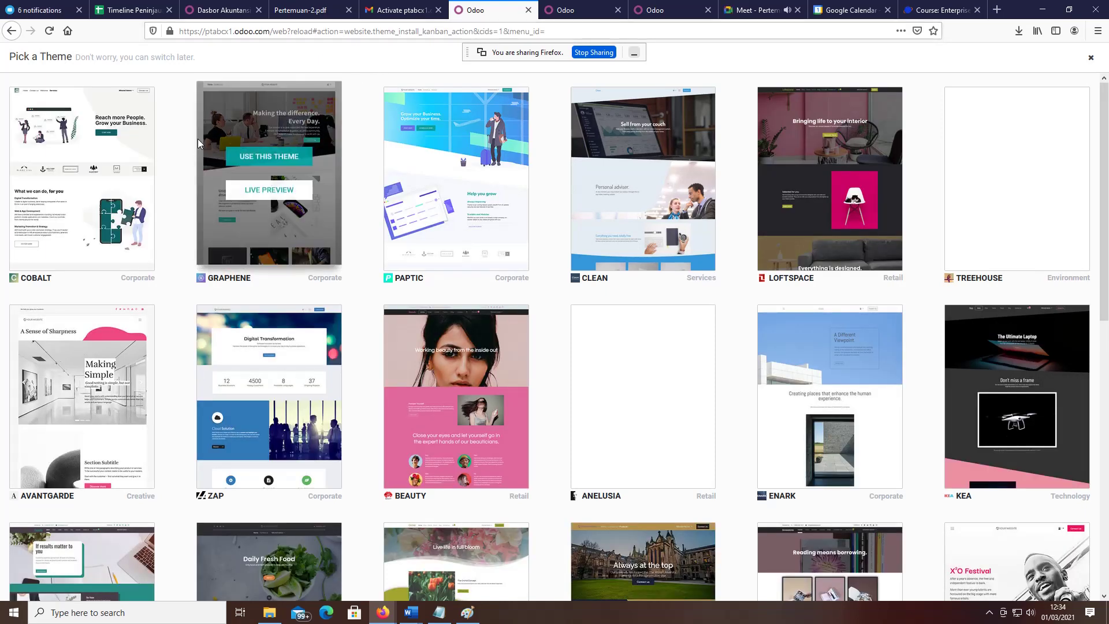
# Apply the Cobalt theme to the website of the ptabcx1 database.
pyautogui.moveTo(124, 150)
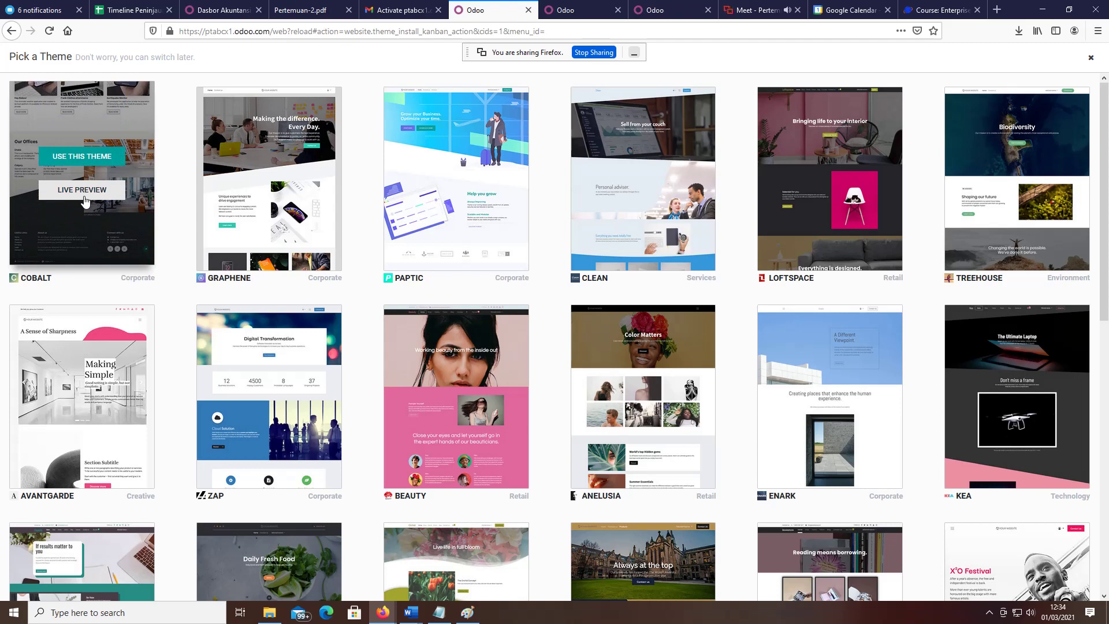
pyautogui.click(83, 164)
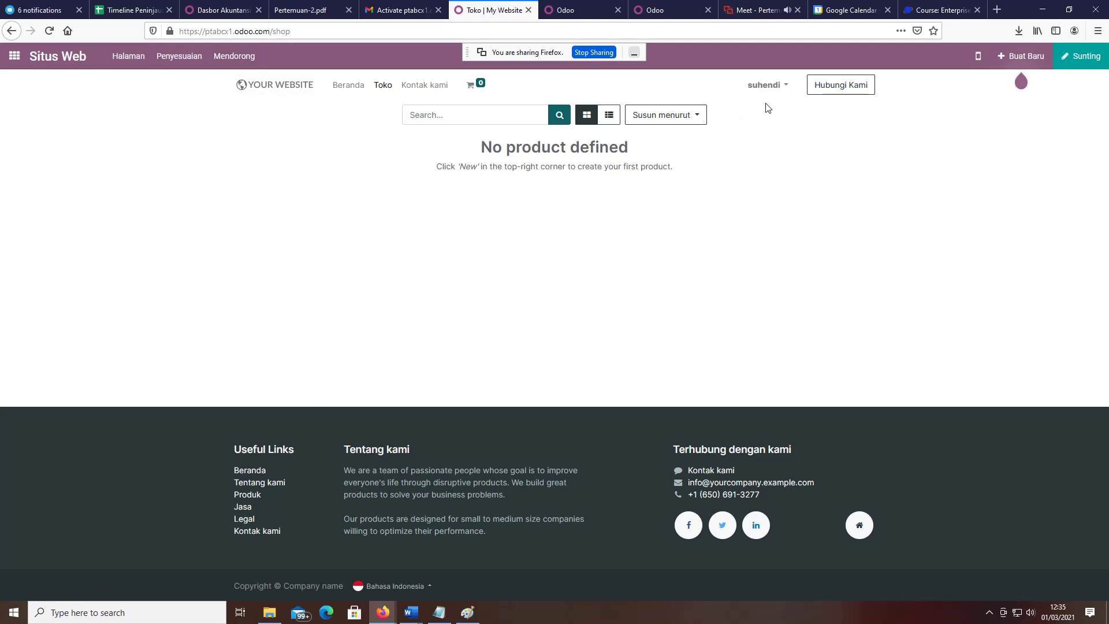
pyautogui.click(791, 86)
pyautogui.click(571, 100)
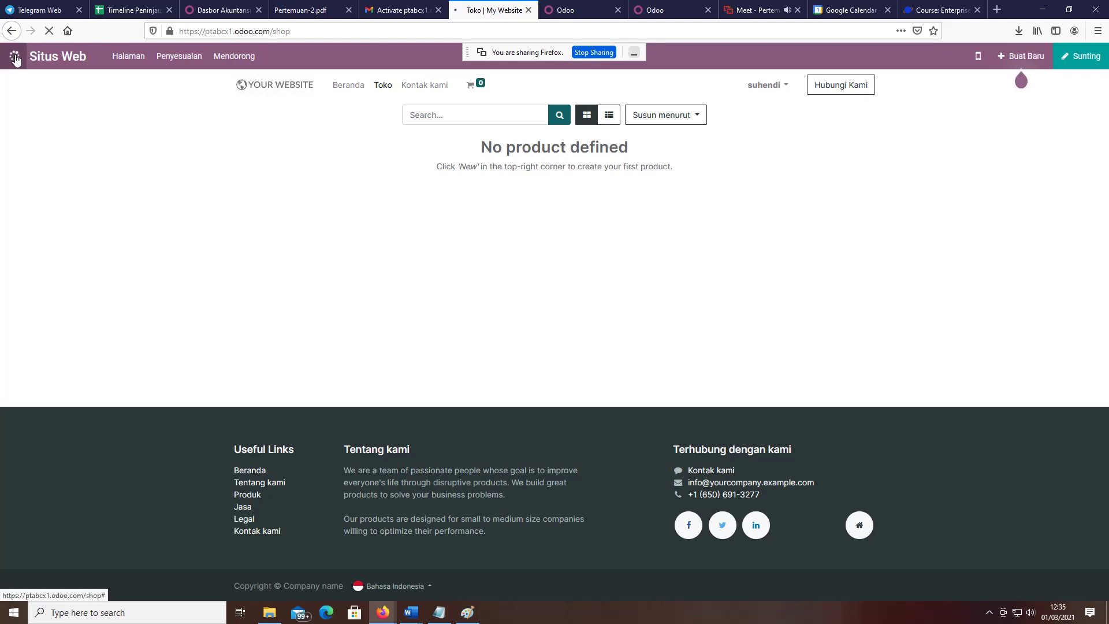
# Return to the app overview, open the Aplikasi catalogue and install the Pembelian app, confirming the extra application.
pyautogui.click(15, 59)
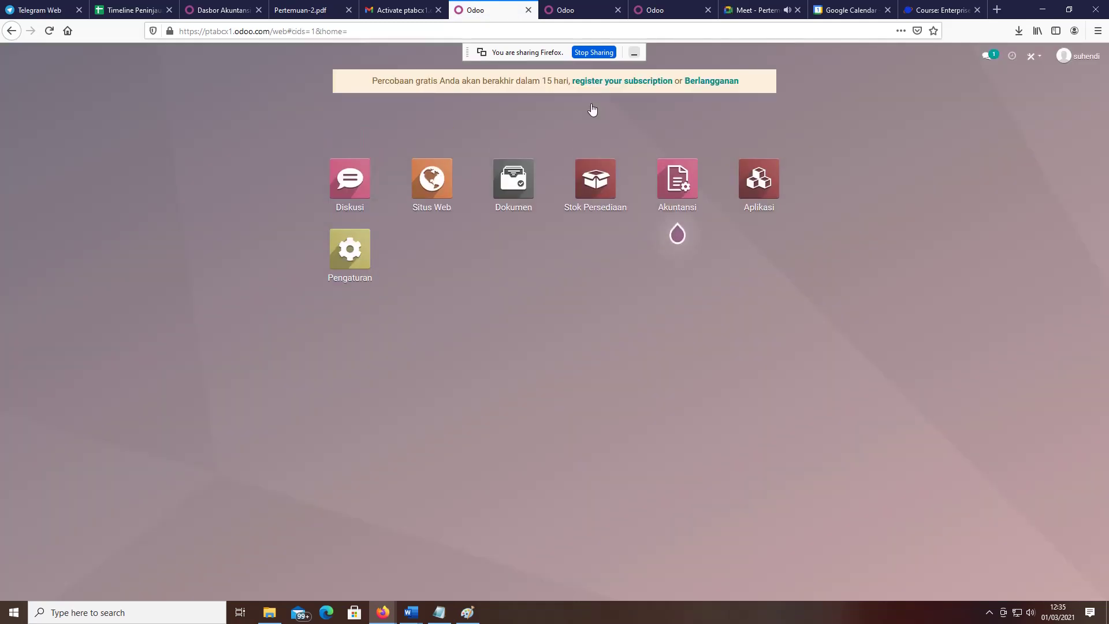
pyautogui.moveTo(702, 191)
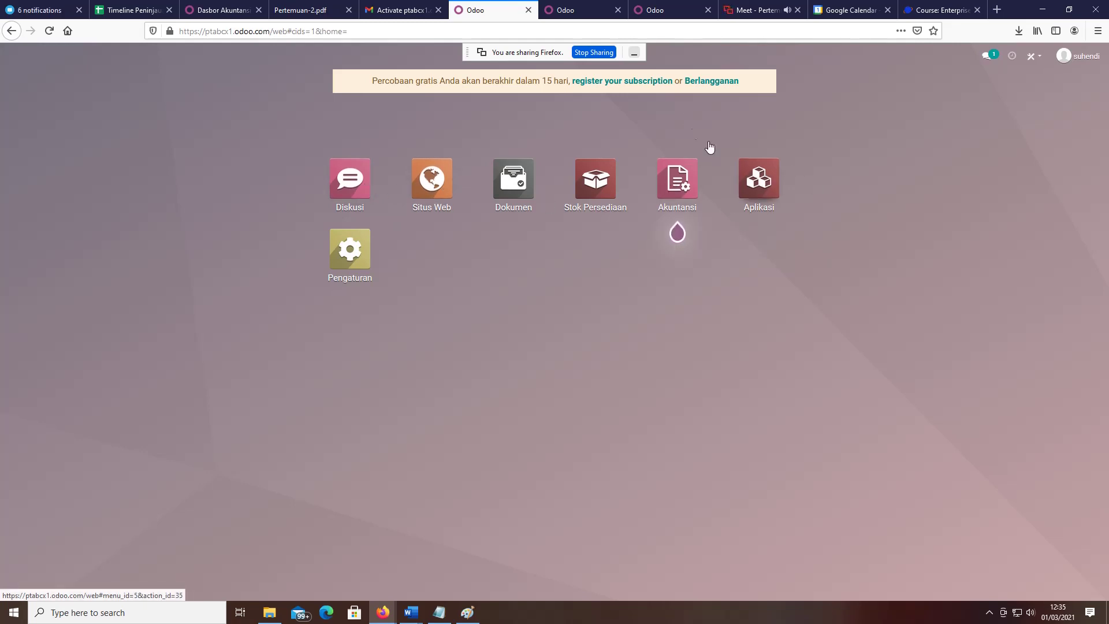
pyautogui.click(749, 188)
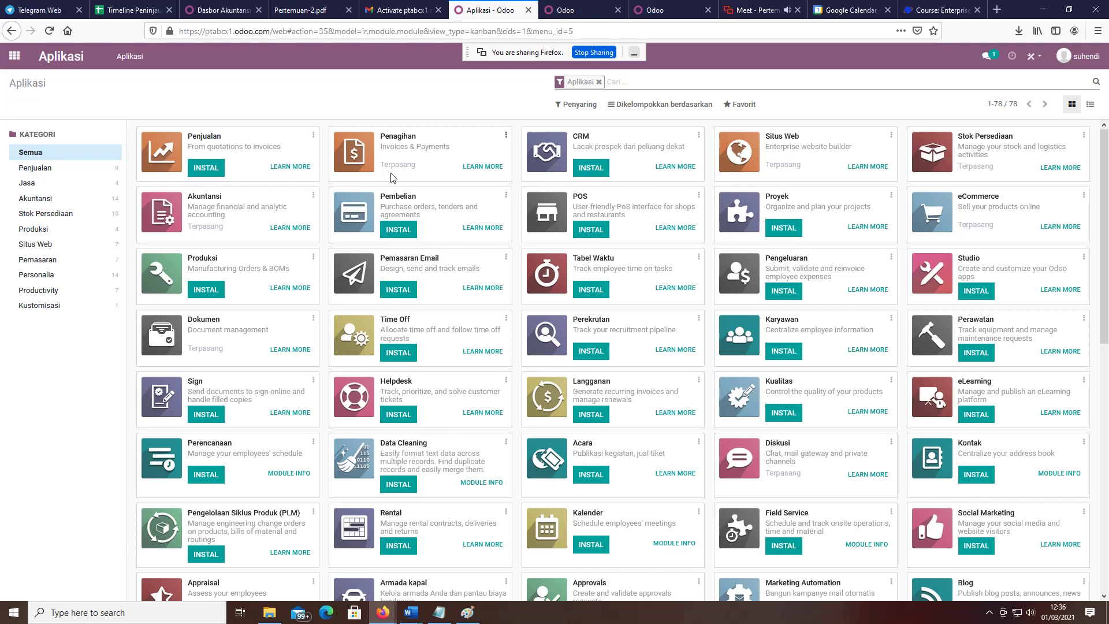
pyautogui.click(394, 231)
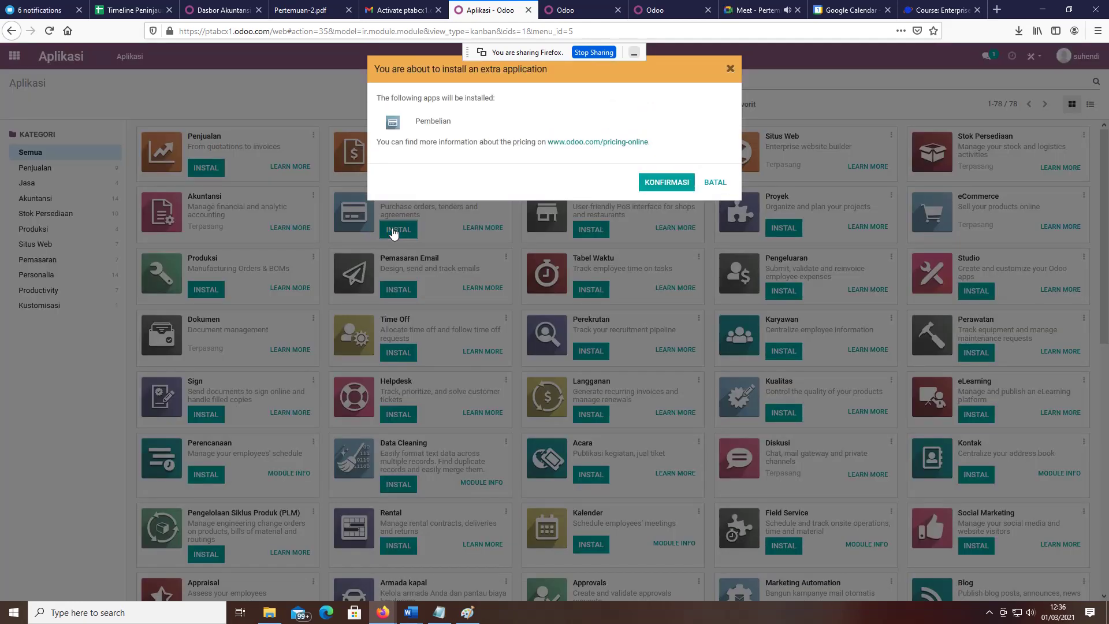
pyautogui.click(665, 190)
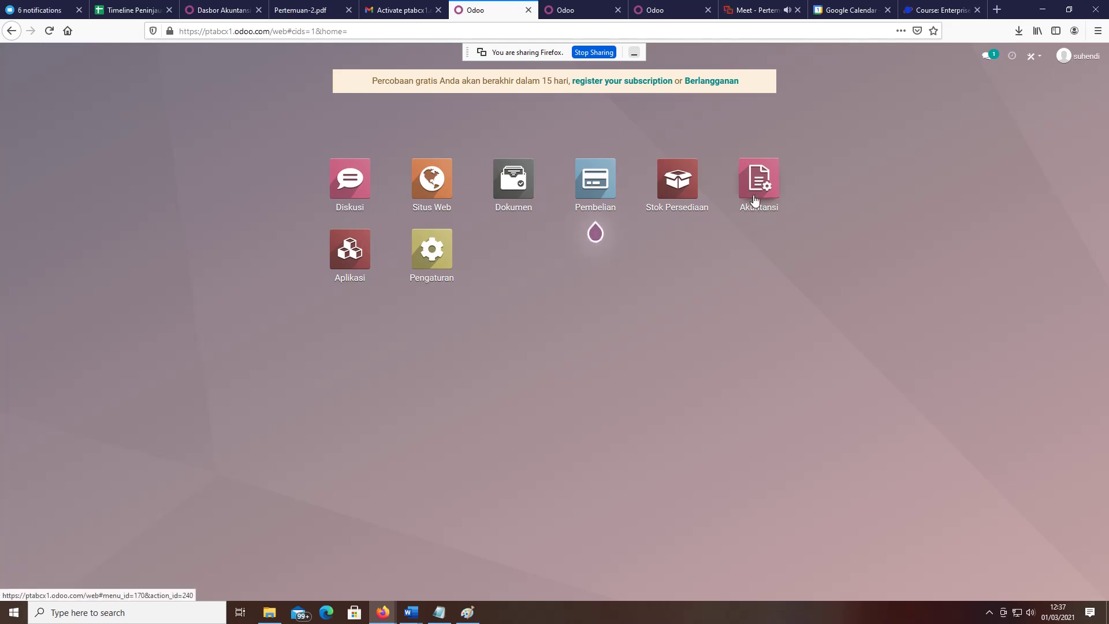
# Open the Akuntansi app's configuration settings and examine the fiscal localization, tax, currency and customer invoice options.
pyautogui.moveTo(611, 194)
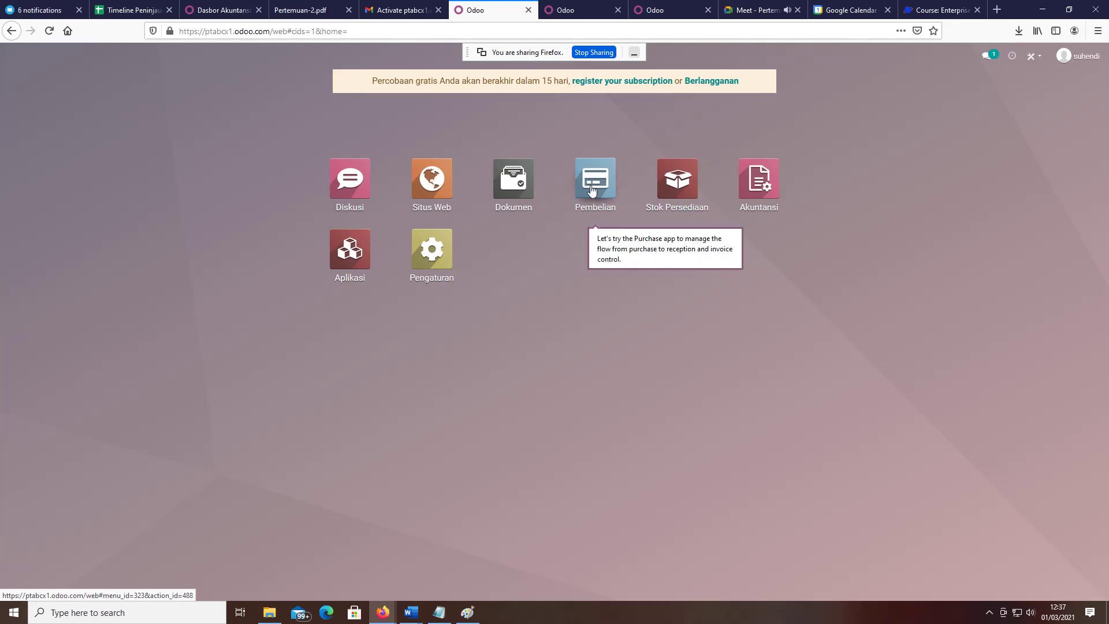
pyautogui.click(755, 177)
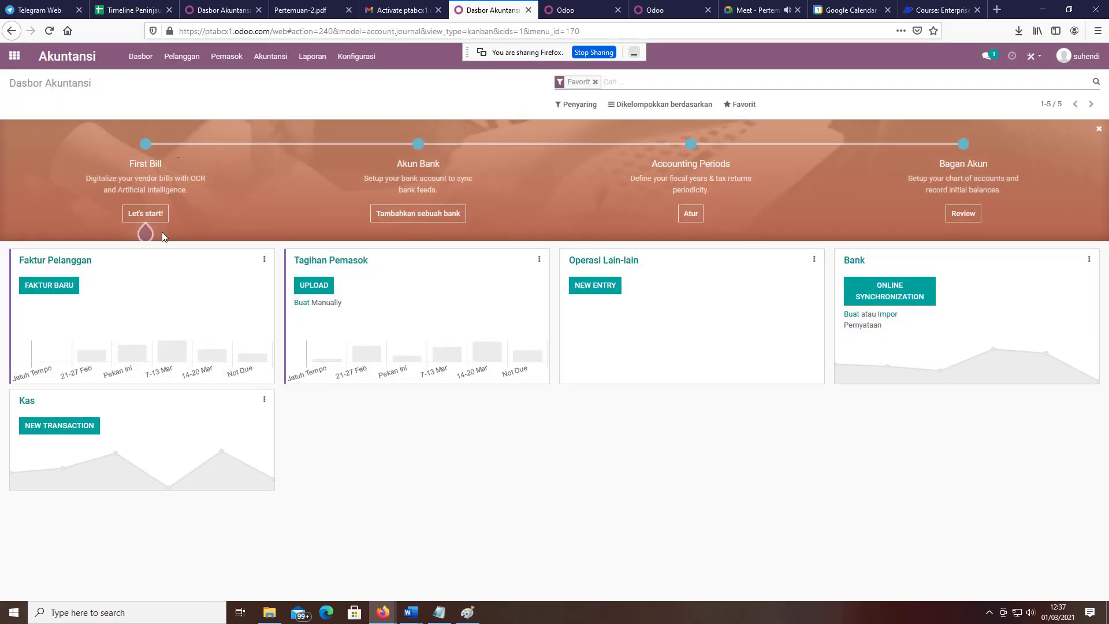
pyautogui.click(351, 53)
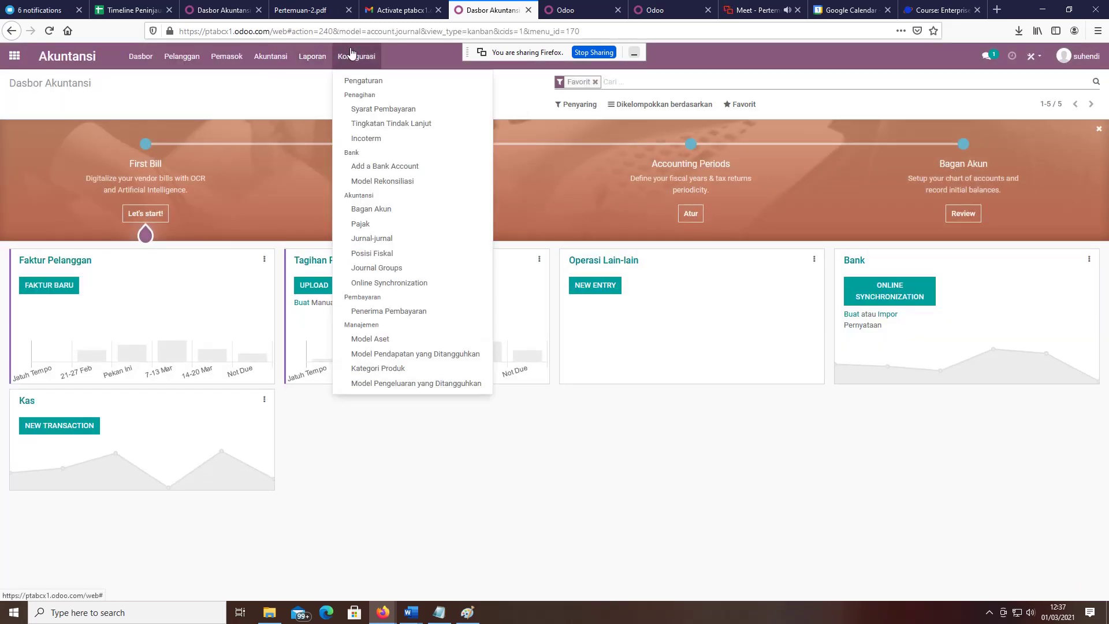
pyautogui.click(359, 81)
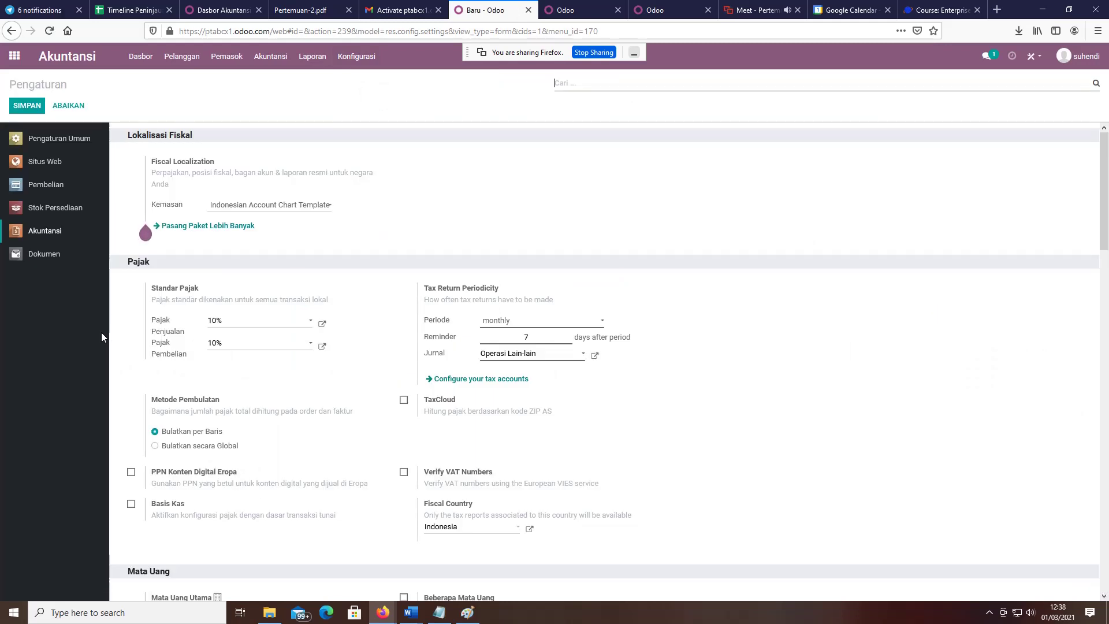
pyautogui.scroll(-1, 454, 356)
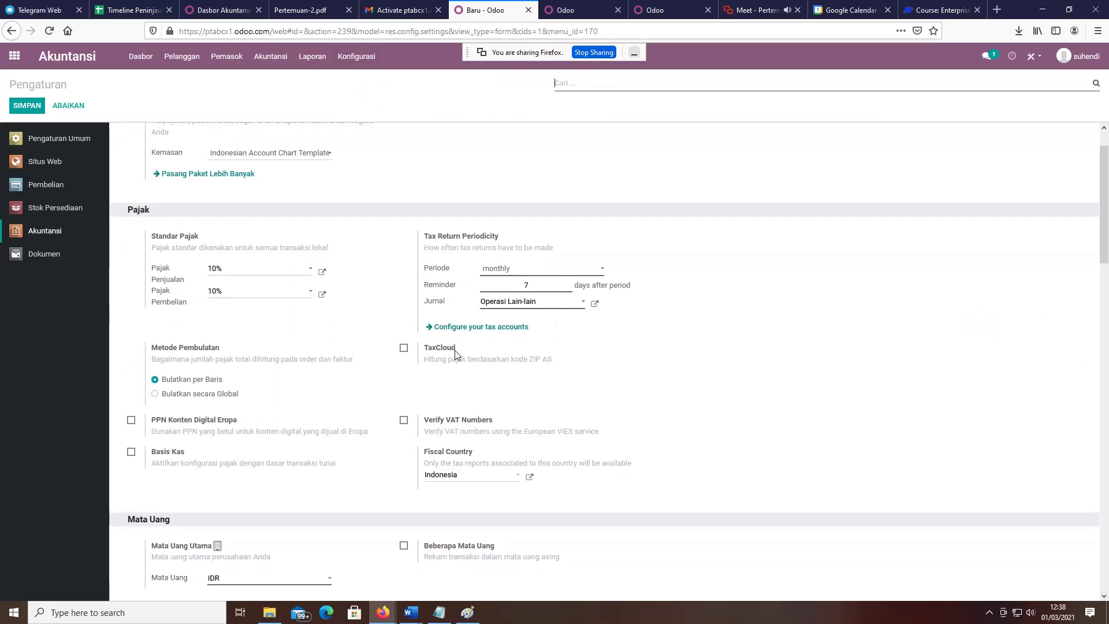
pyautogui.scroll(1, 423, 296)
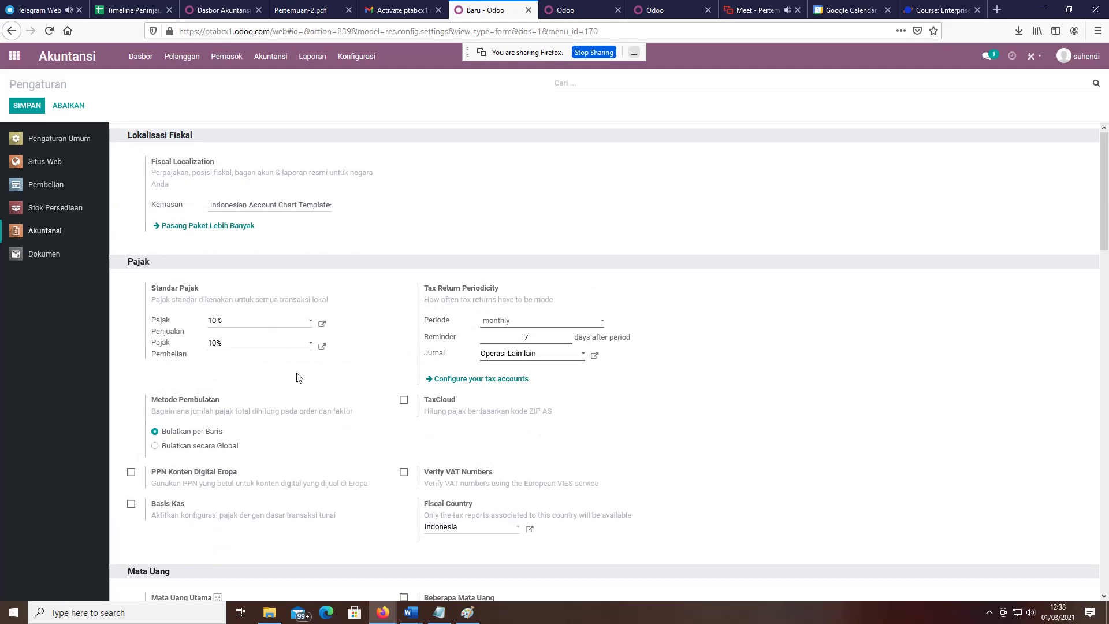
pyautogui.scroll(-3, 364, 421)
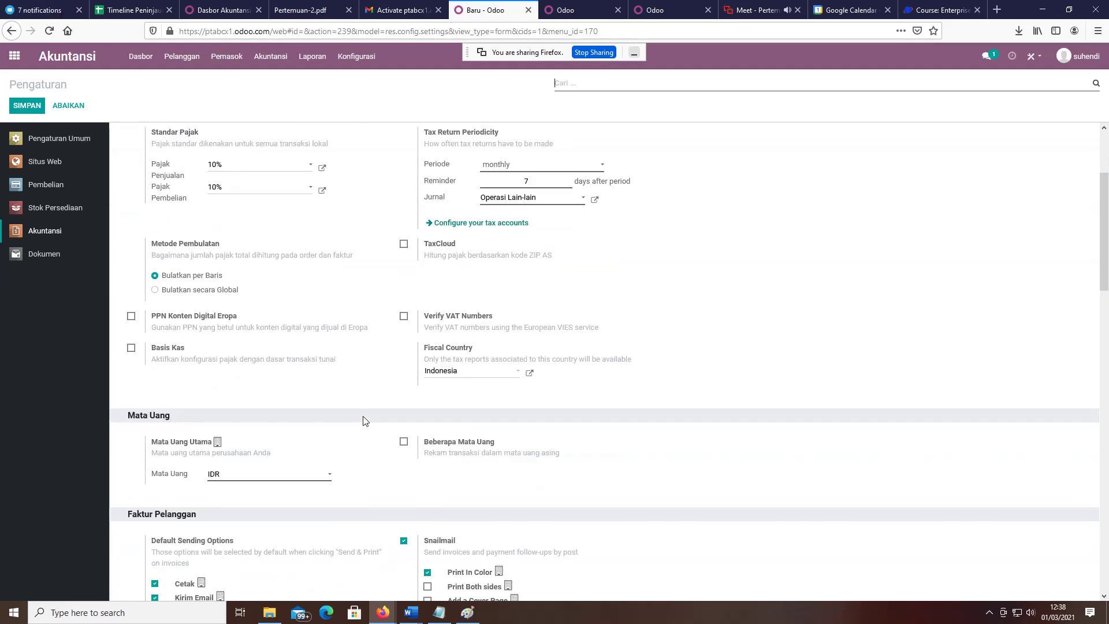
pyautogui.scroll(-2, 243, 508)
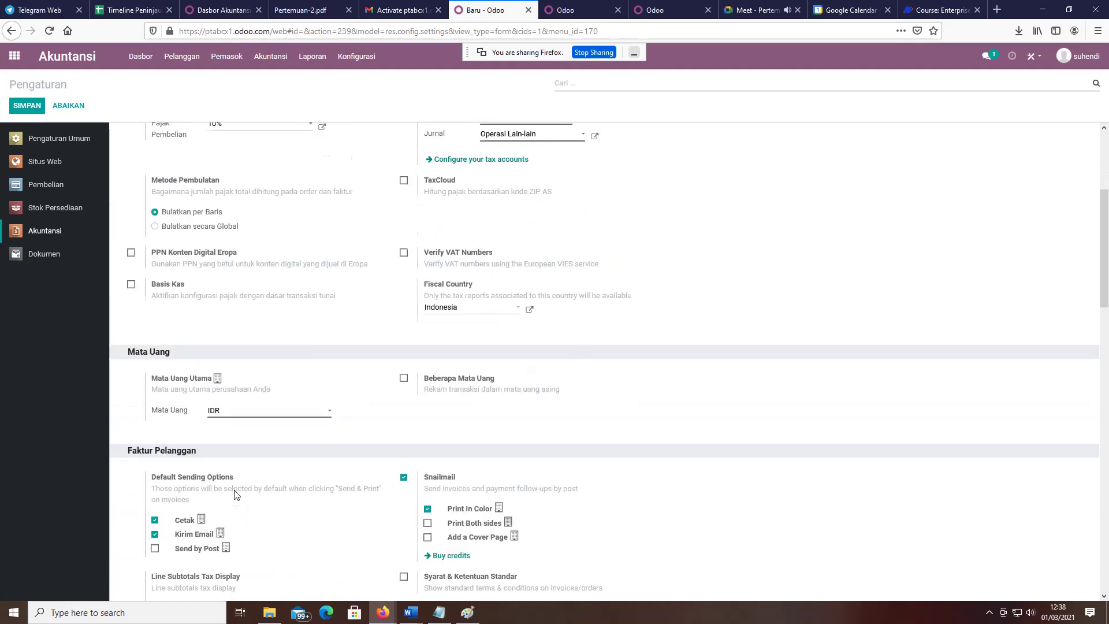
pyautogui.scroll(5, 207, 373)
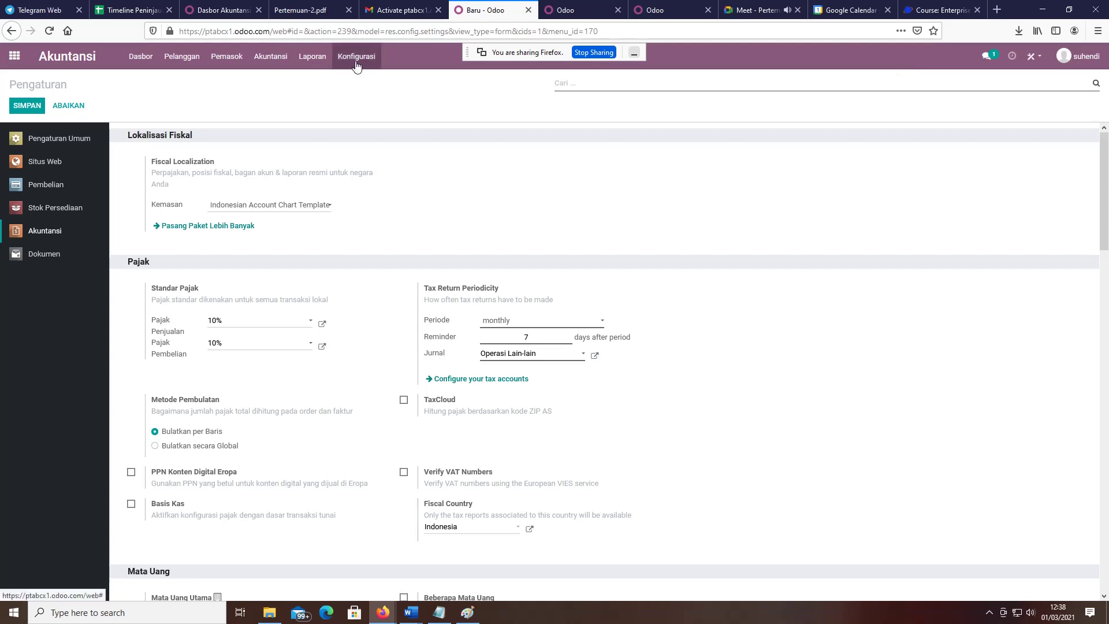
# Leave the Akuntansi settings for the database's app overview and switch to the Google Meet call.
pyautogui.click(11, 31)
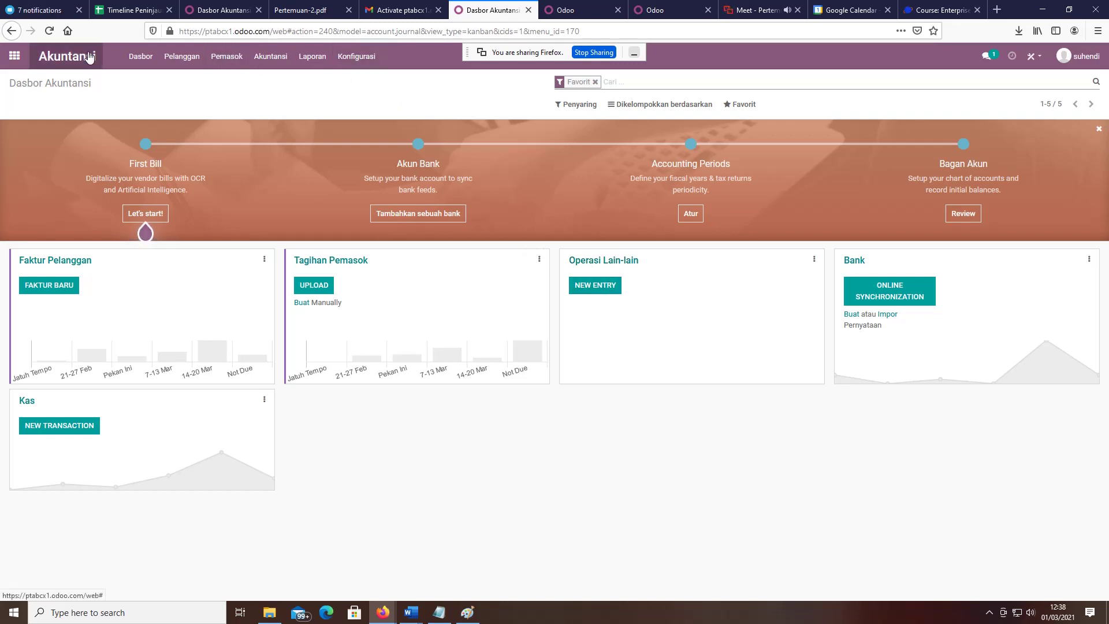
pyautogui.click(14, 56)
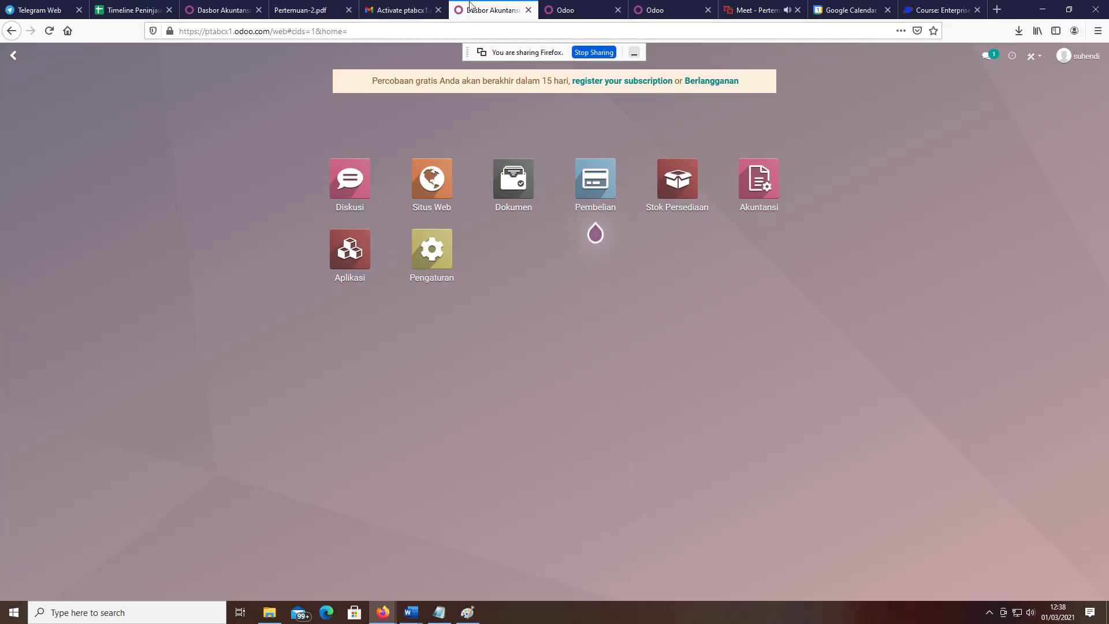
pyautogui.click(739, 10)
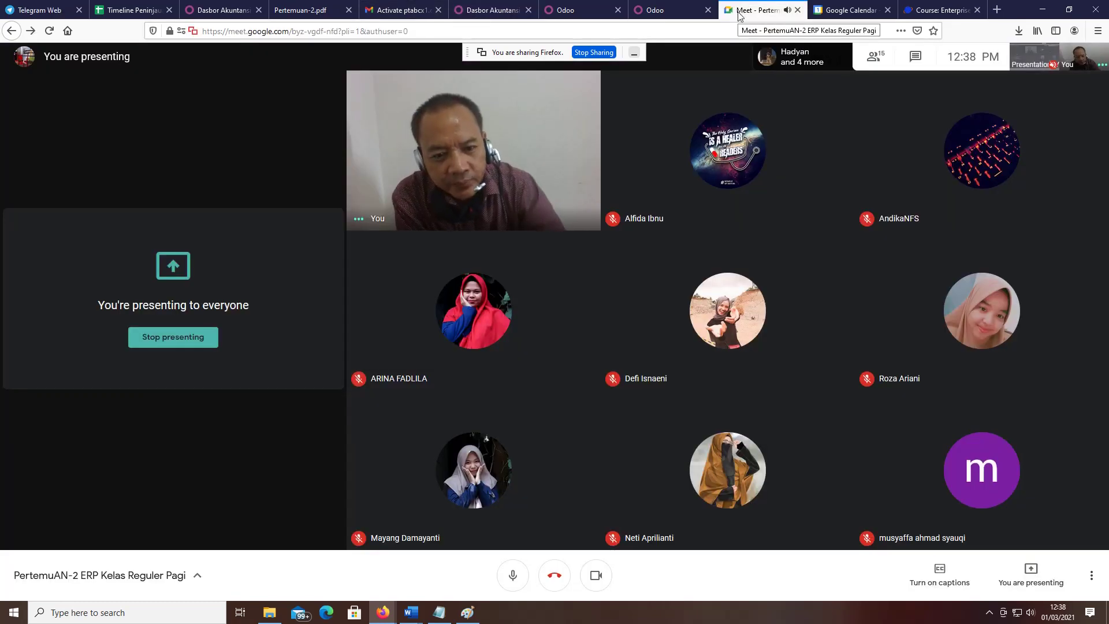